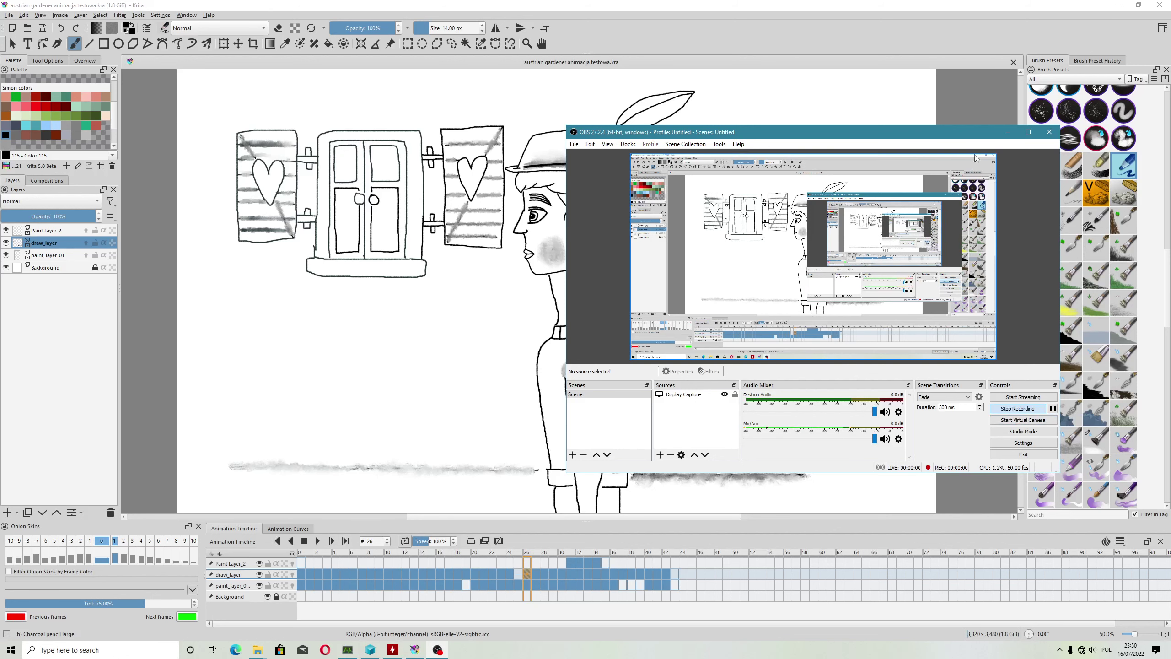
# Step: Bring Krita forward, glance at the preset chooser, and show the Brush Preset History docker
pyautogui.click(1008, 132)
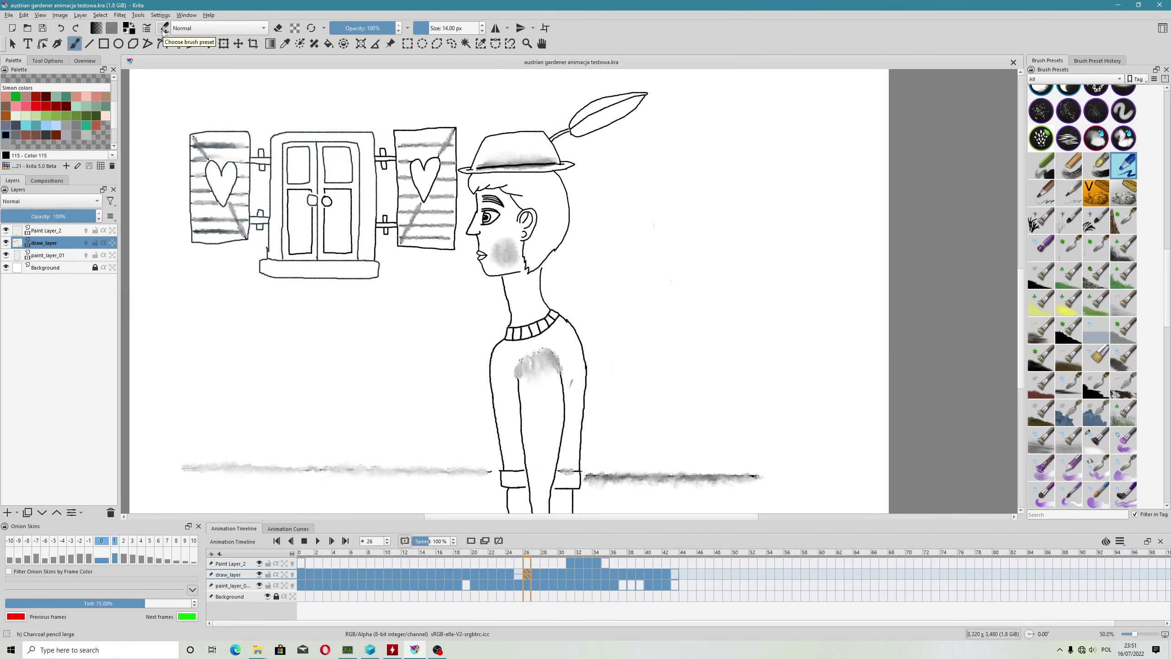
pyautogui.click(165, 29)
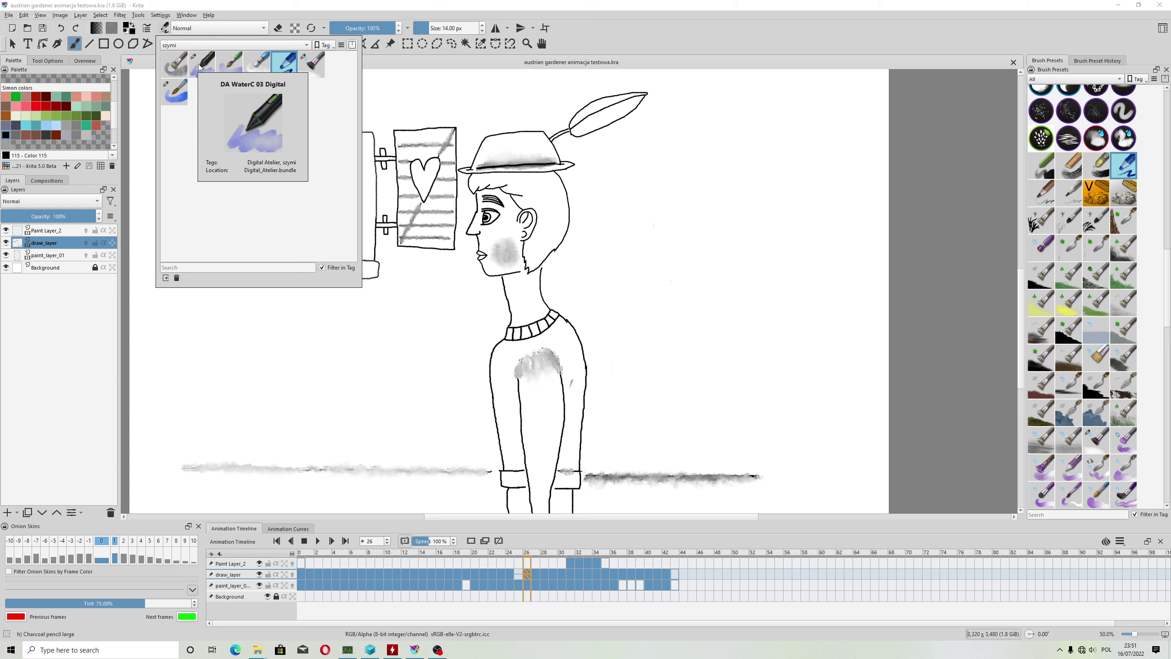
pyautogui.click(761, 47)
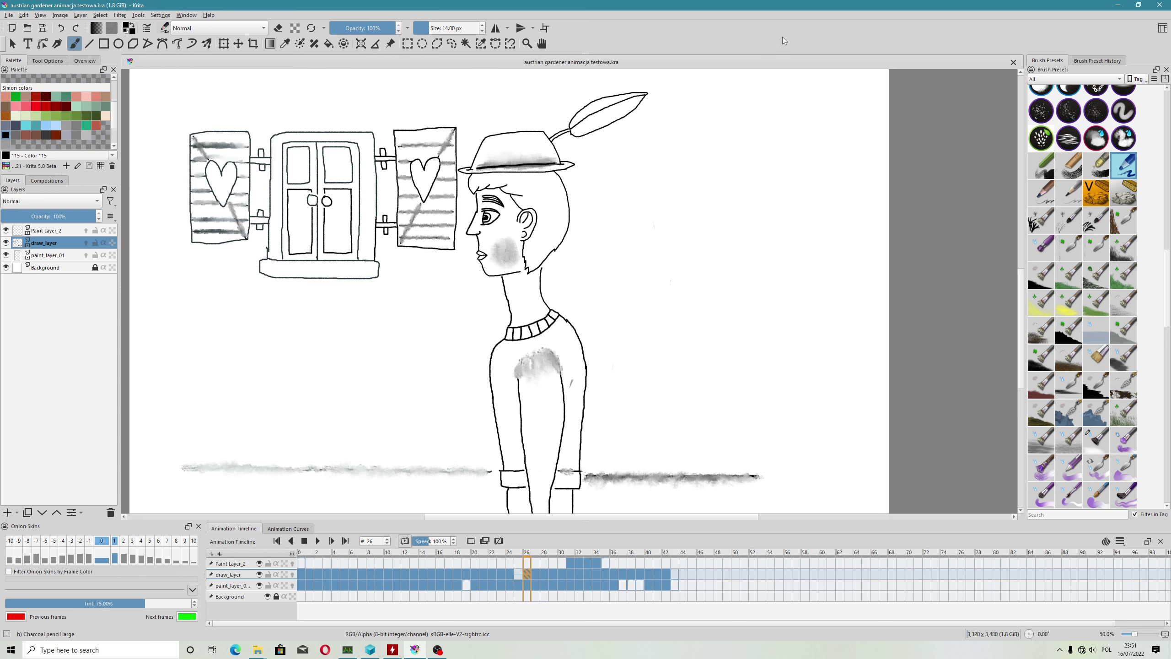
pyautogui.click(1097, 60)
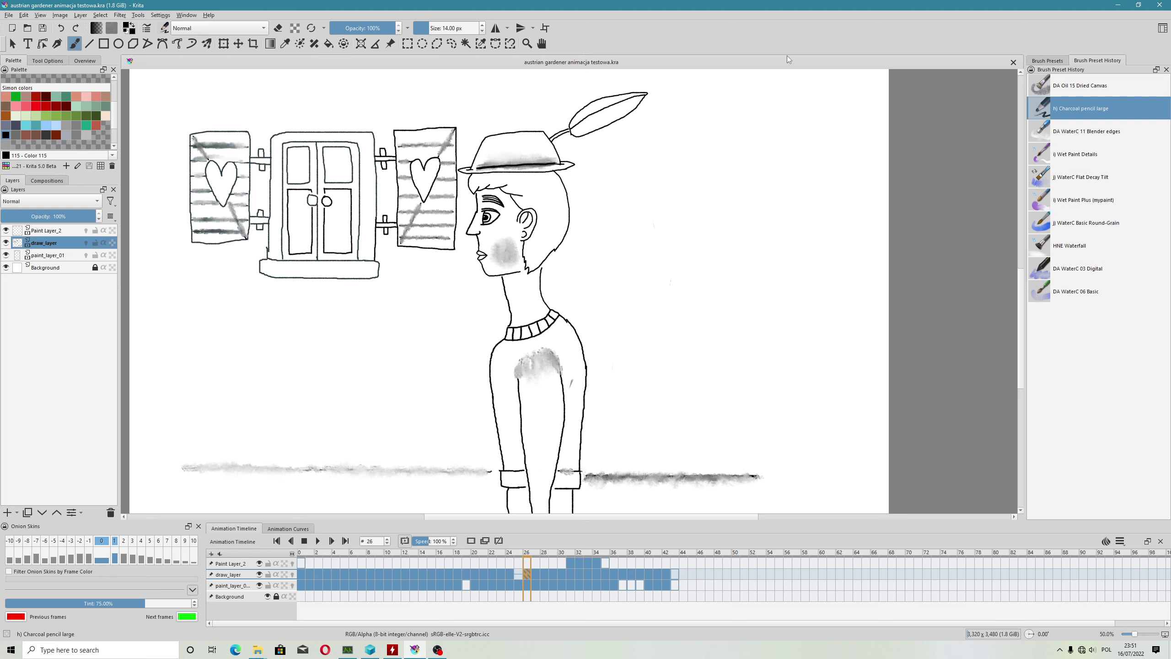
pyautogui.click(186, 15)
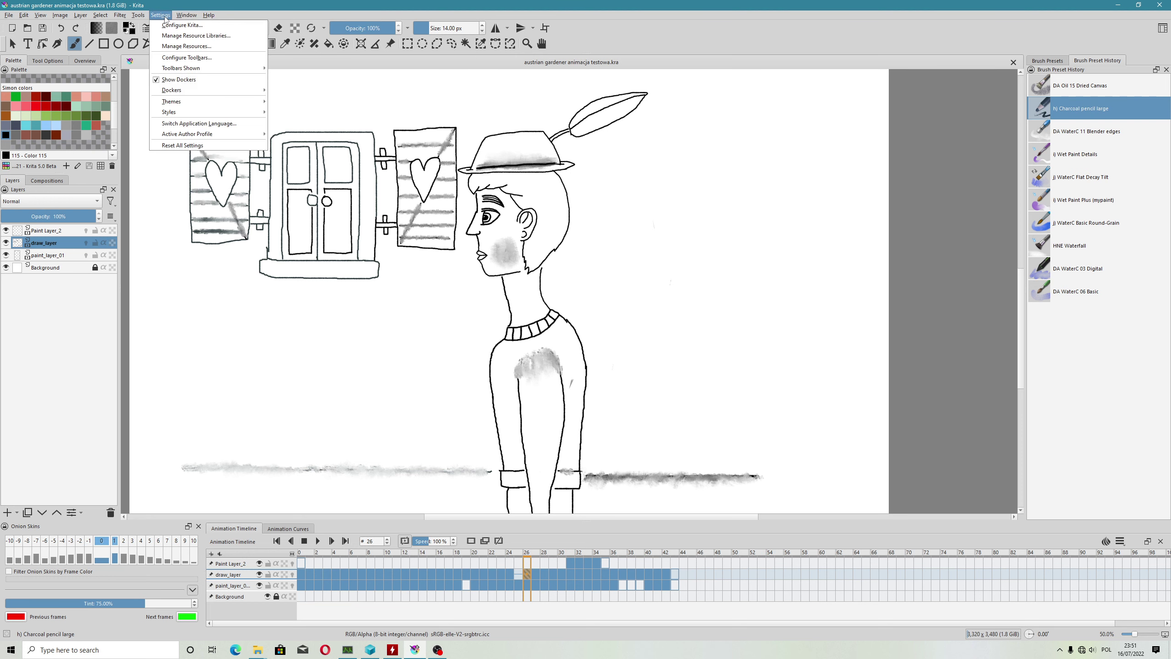
pyautogui.moveTo(172, 89)
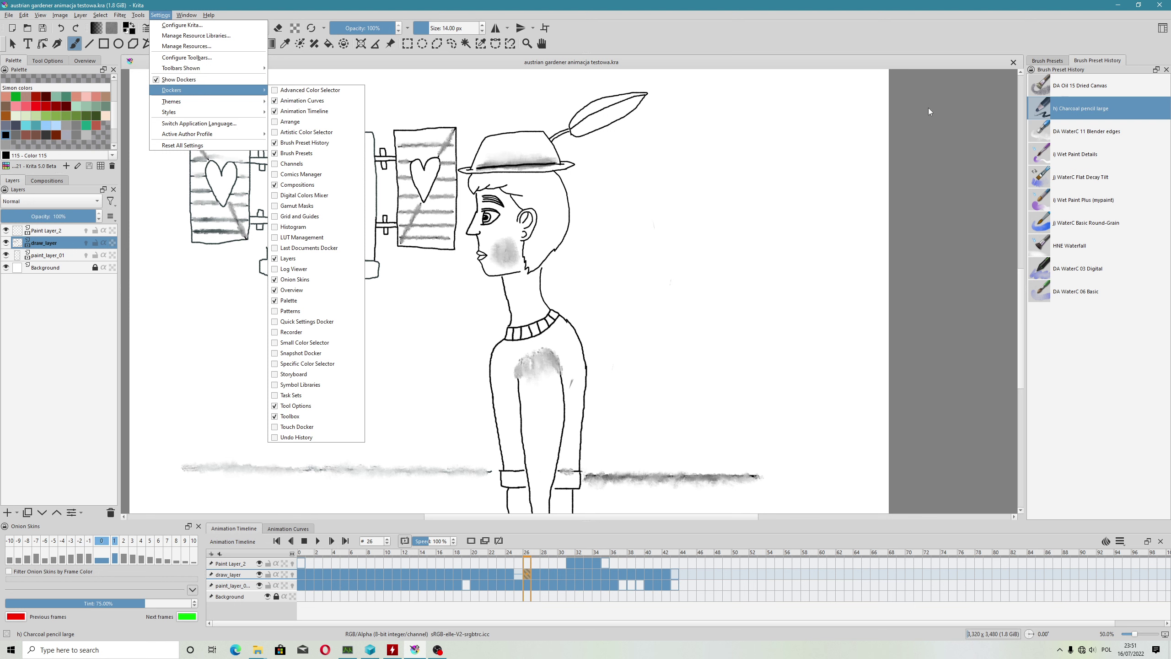
pyautogui.click(1000, 37)
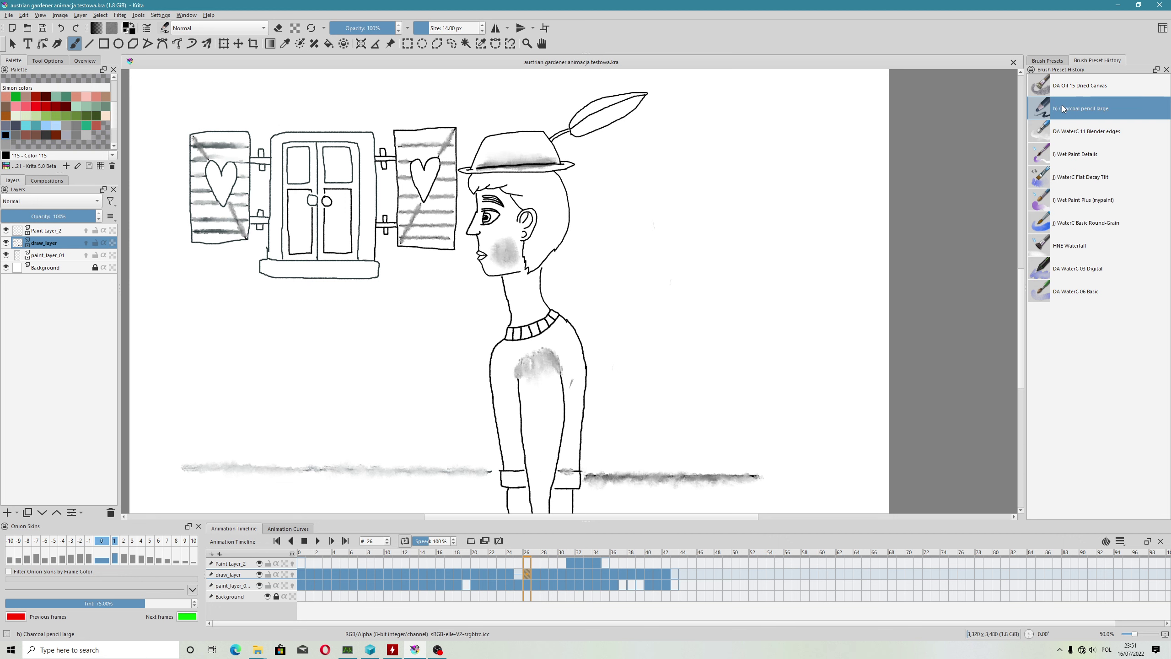
pyautogui.click(144, 32)
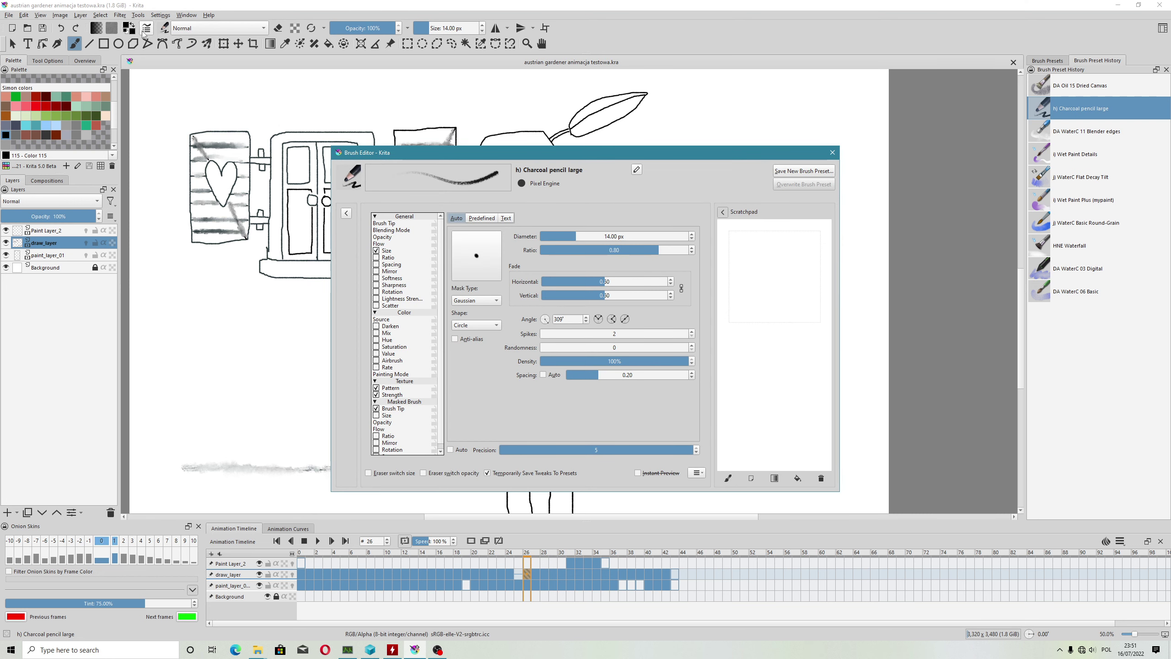
# Step: Expand the Brush Editor's preset panel, then close it and open the szymi-filtered preset chooser
pyautogui.click(347, 213)
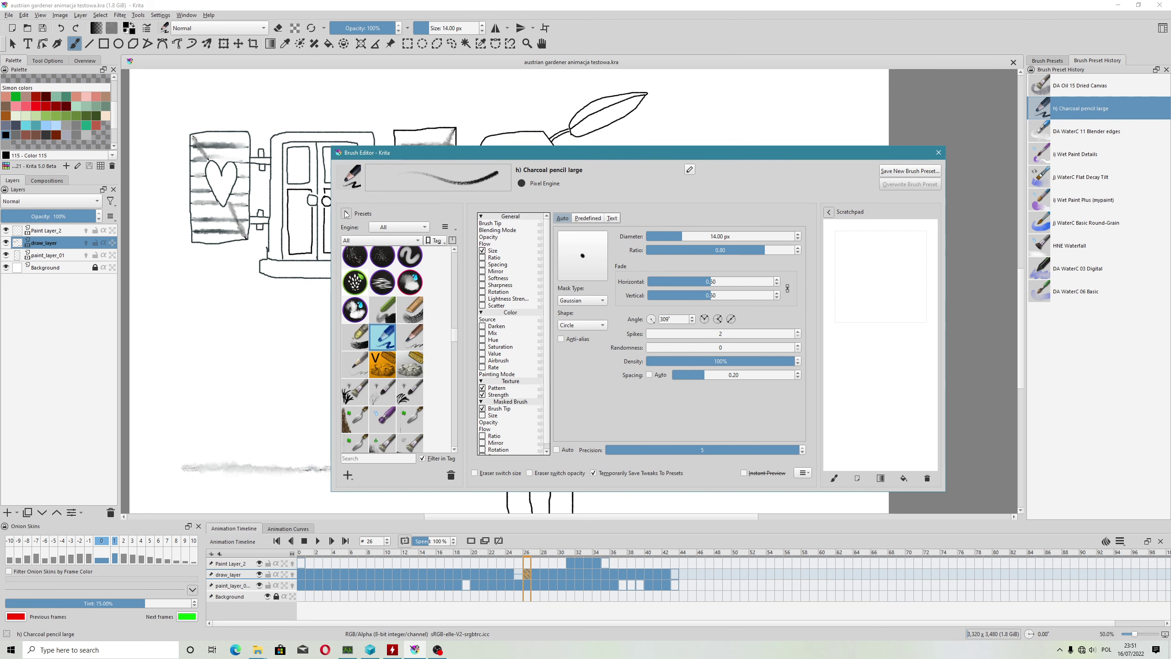
pyautogui.click(166, 29)
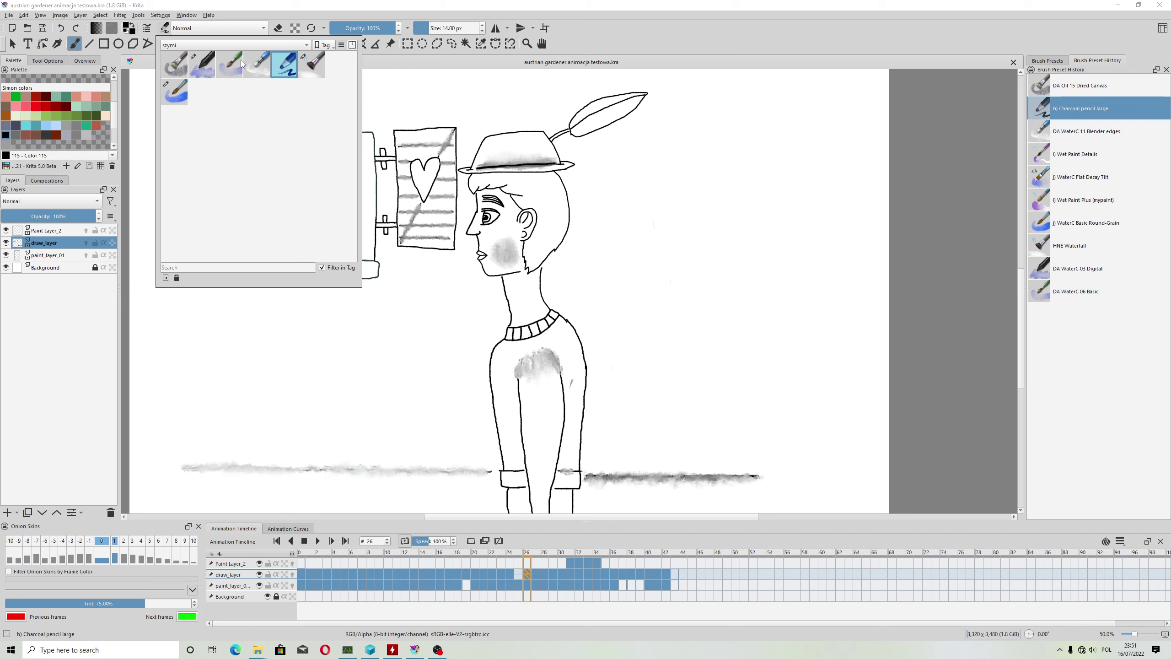
pyautogui.click(308, 46)
pyautogui.click(256, 38)
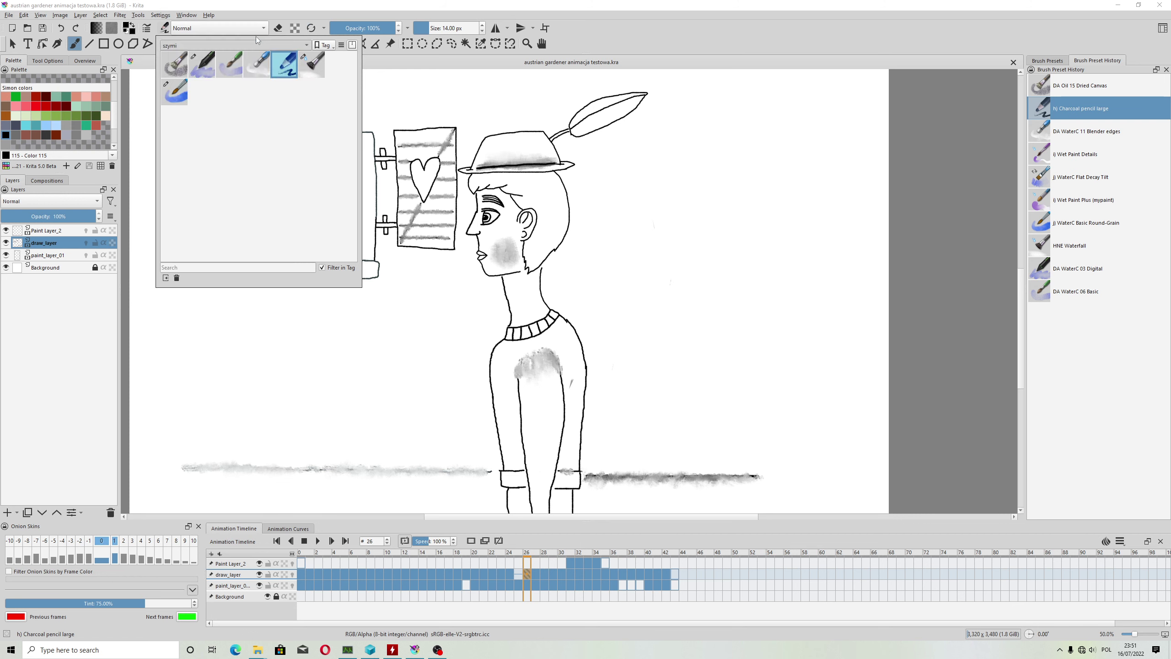
pyautogui.click(245, 46)
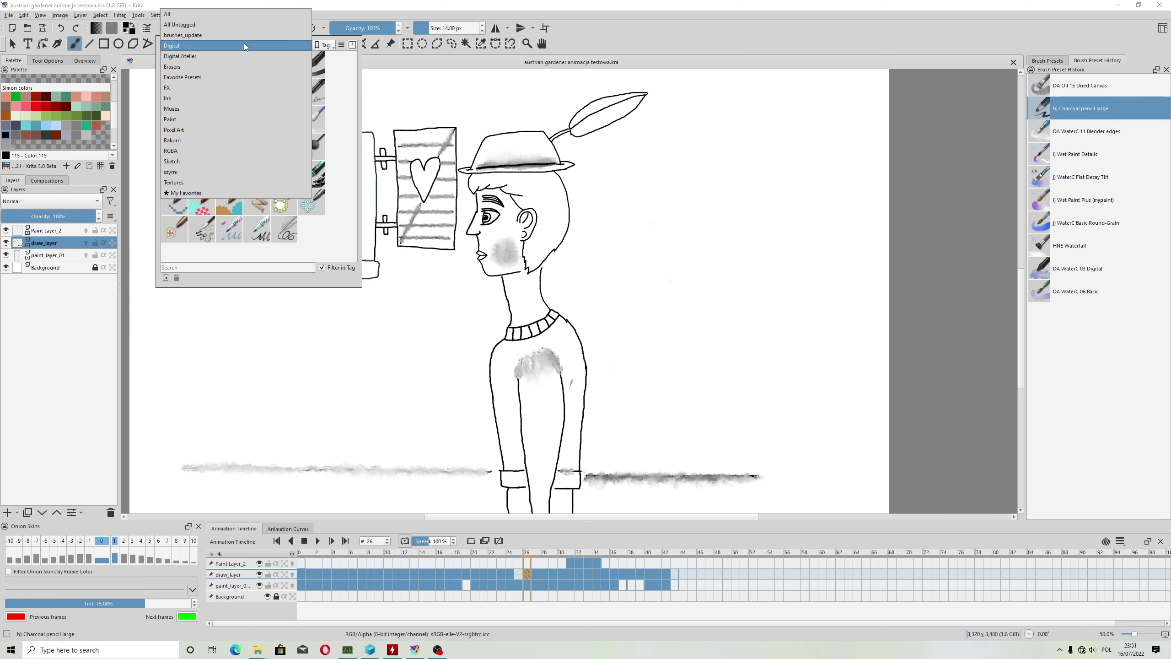
pyautogui.click(223, 56)
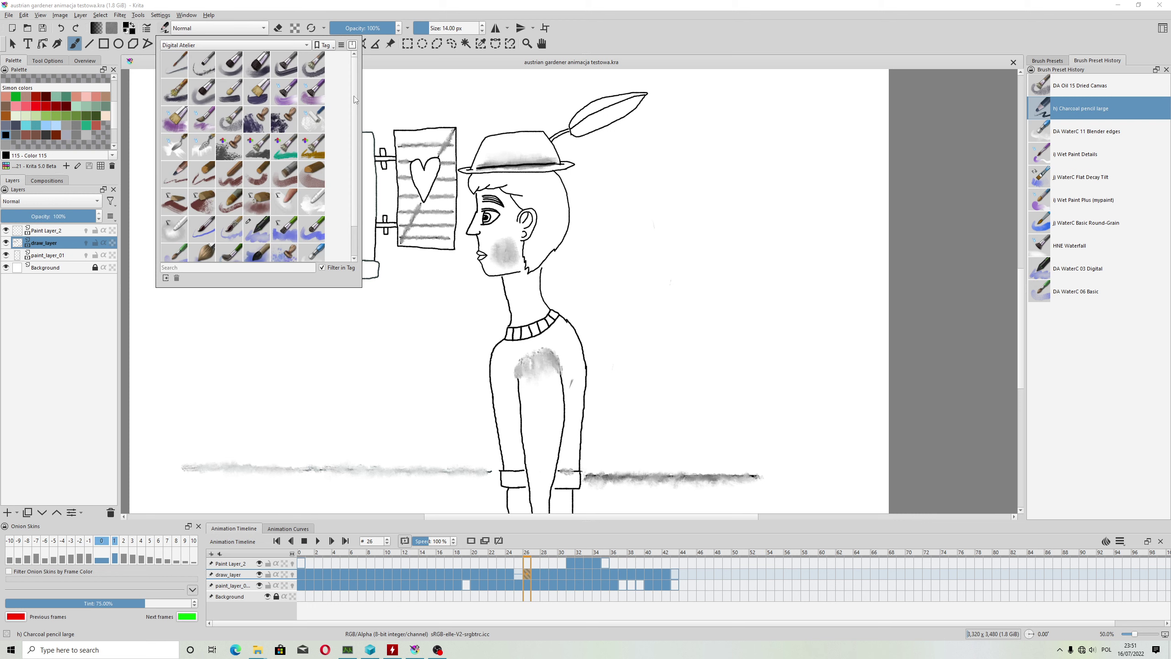
pyautogui.scroll(-2, 230, 53)
pyautogui.click(200, 44)
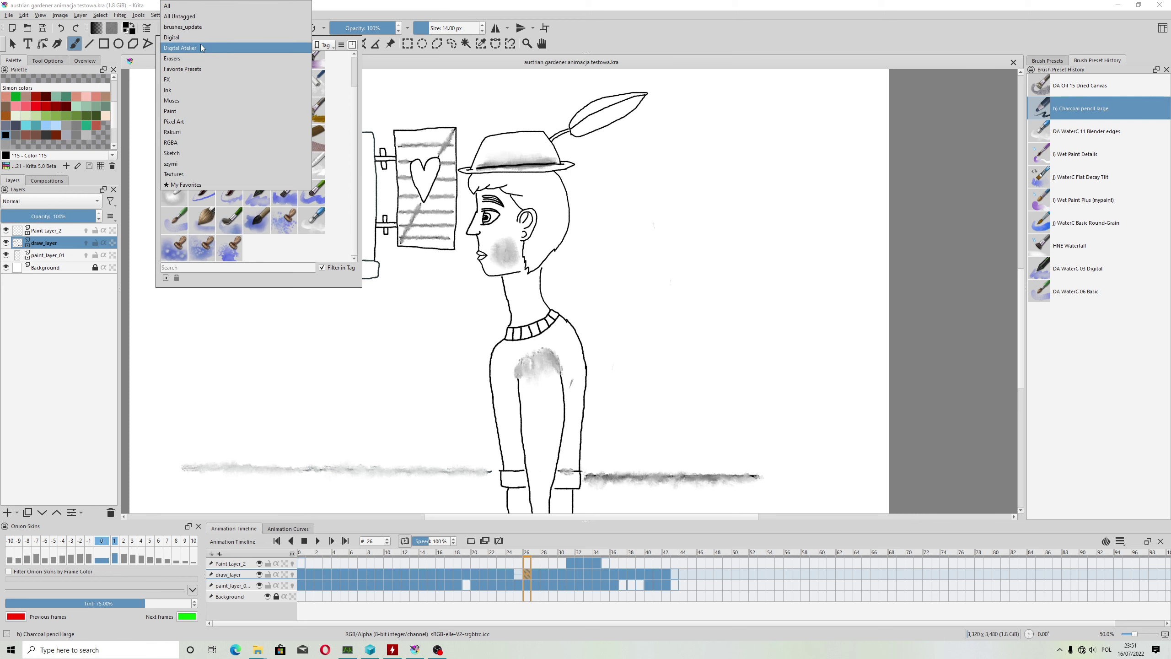
pyautogui.click(187, 100)
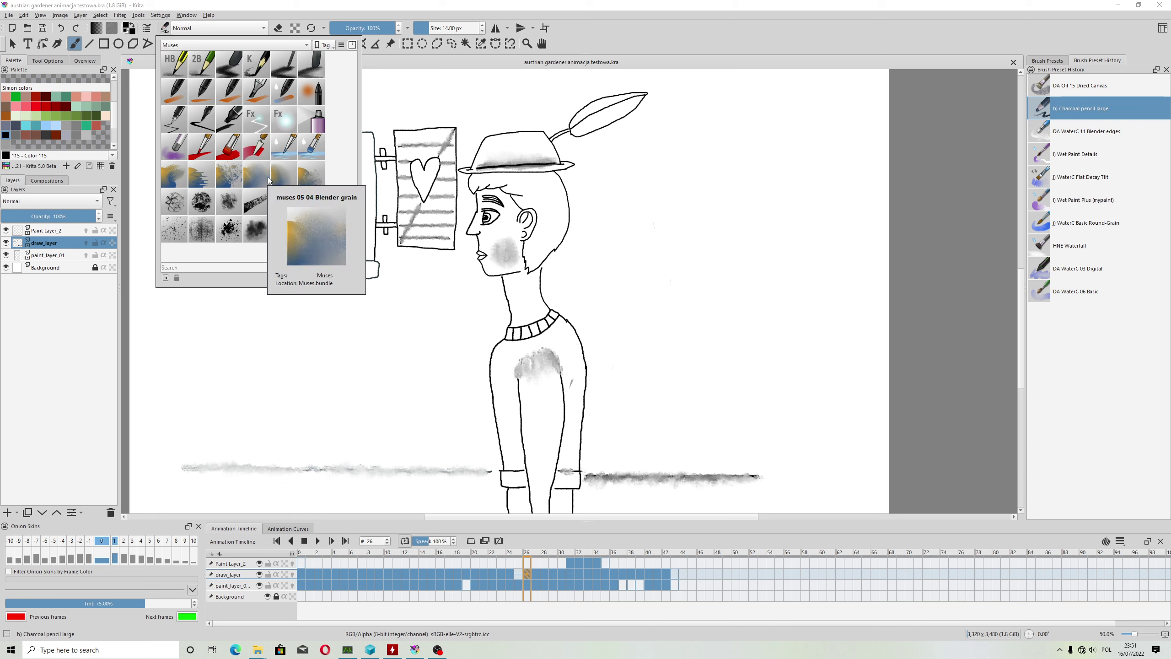
pyautogui.click(217, 46)
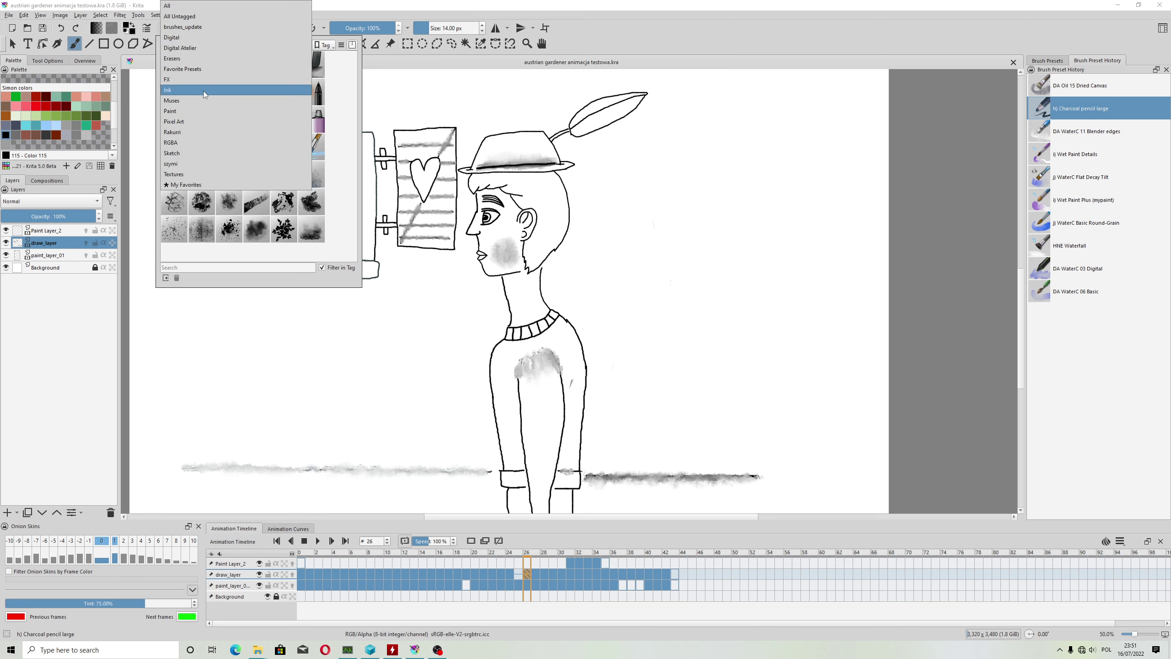
pyautogui.click(198, 132)
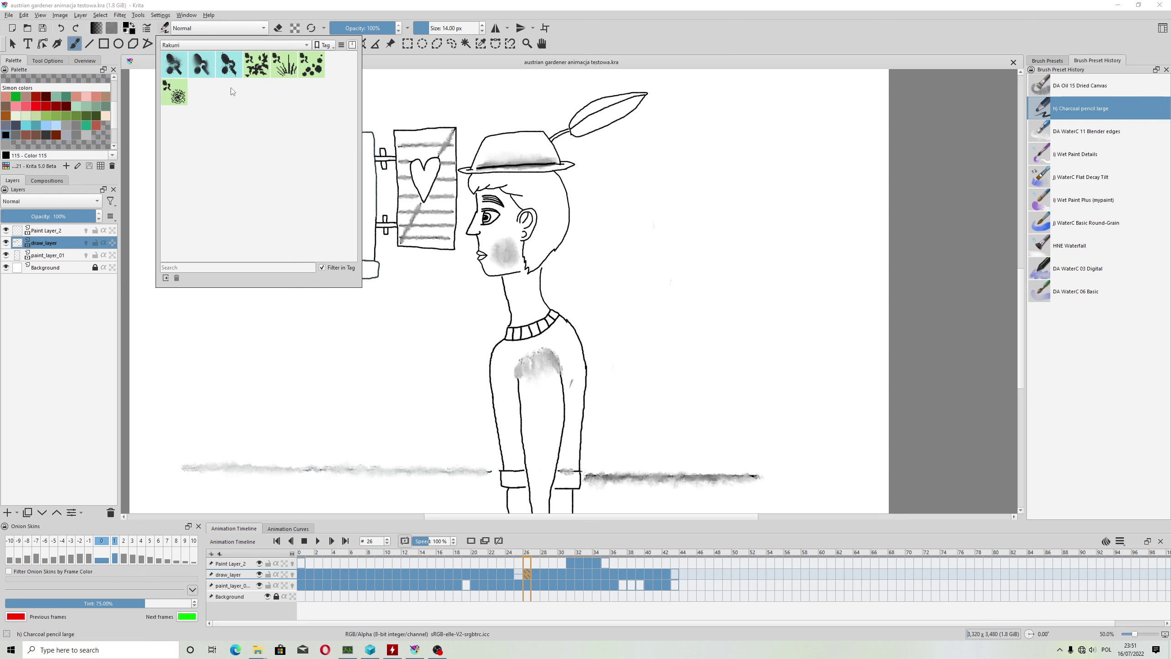
pyautogui.click(240, 48)
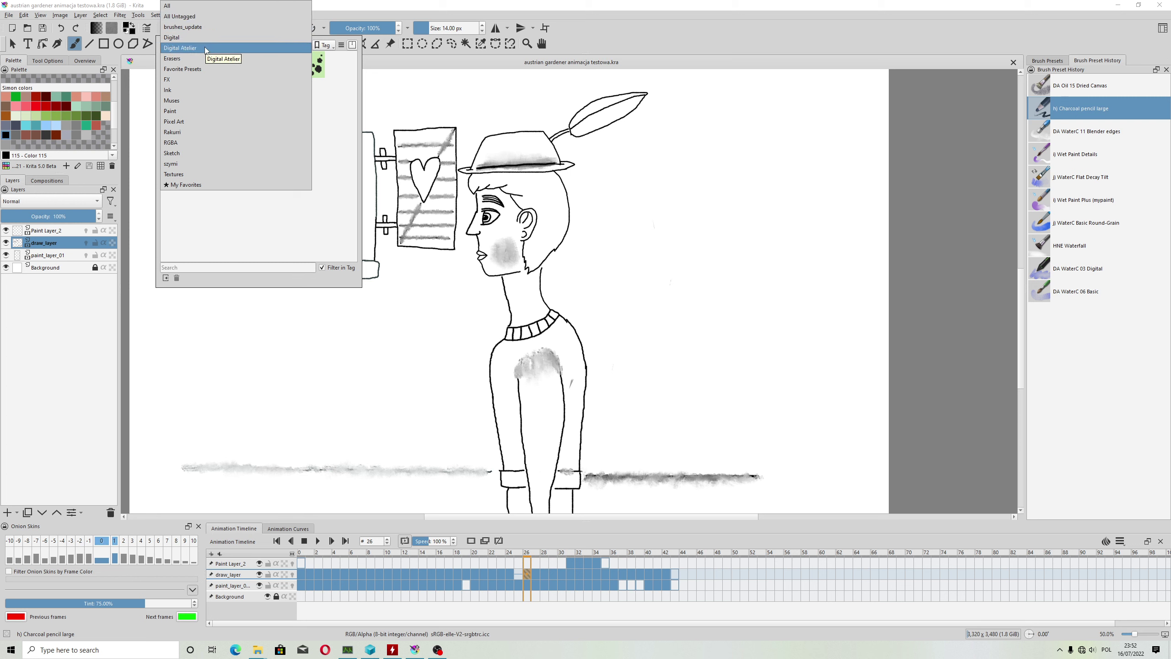
pyautogui.click(203, 39)
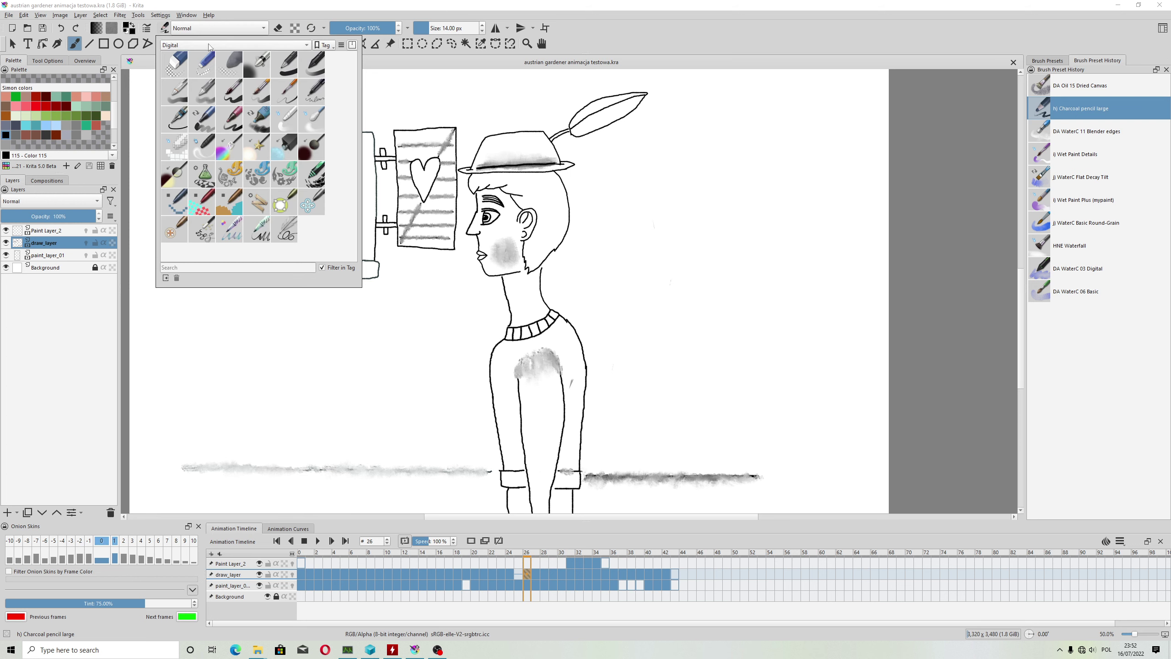
pyautogui.click(210, 45)
pyautogui.click(199, 67)
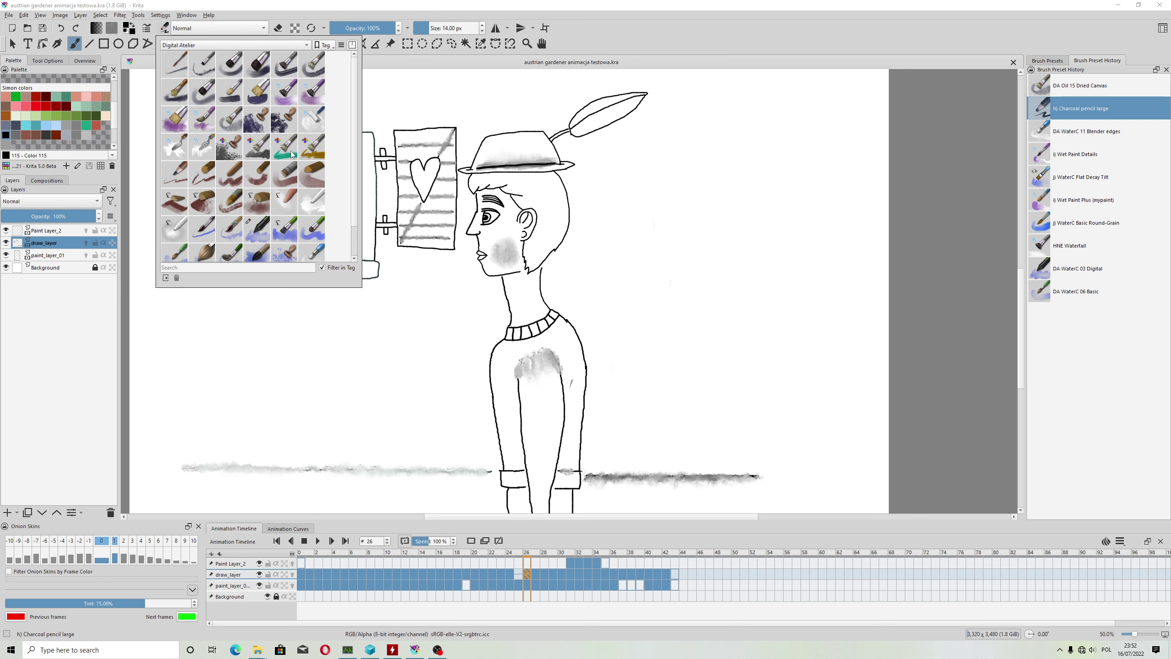
pyautogui.scroll(-1, 301, 213)
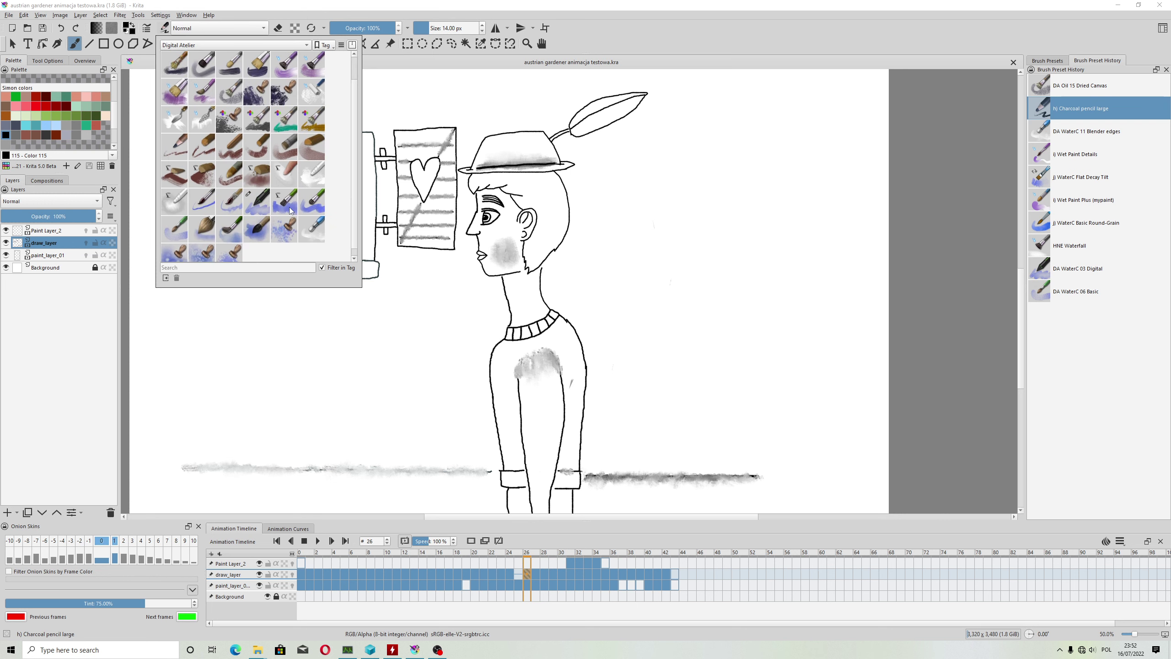
pyautogui.click(214, 44)
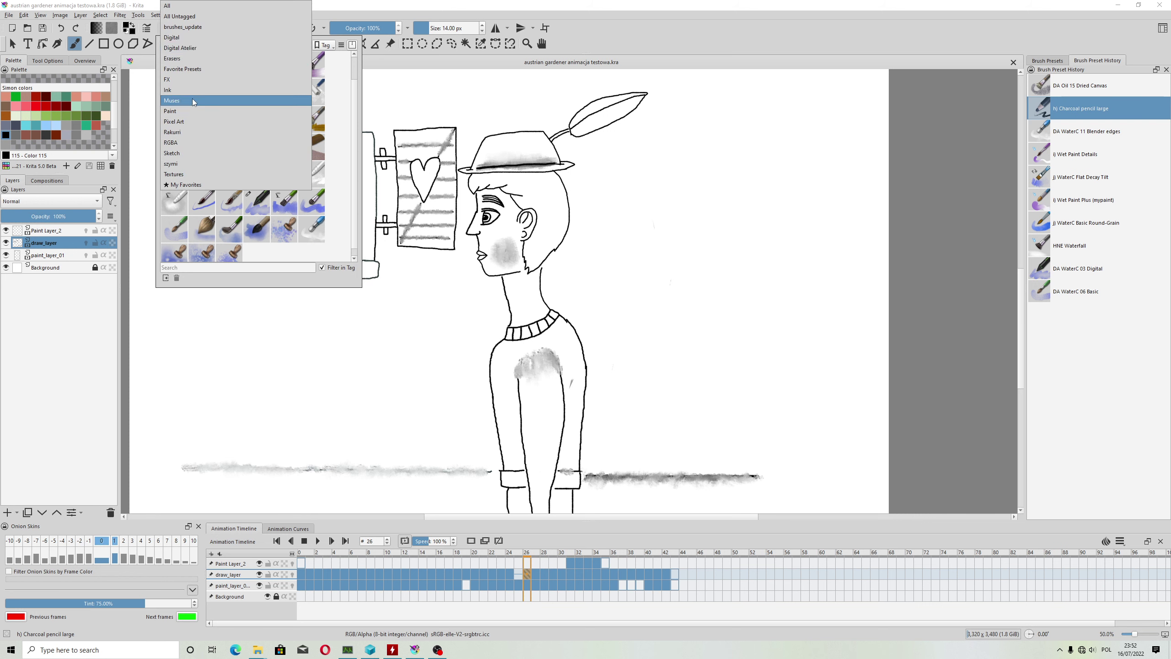
pyautogui.click(192, 99)
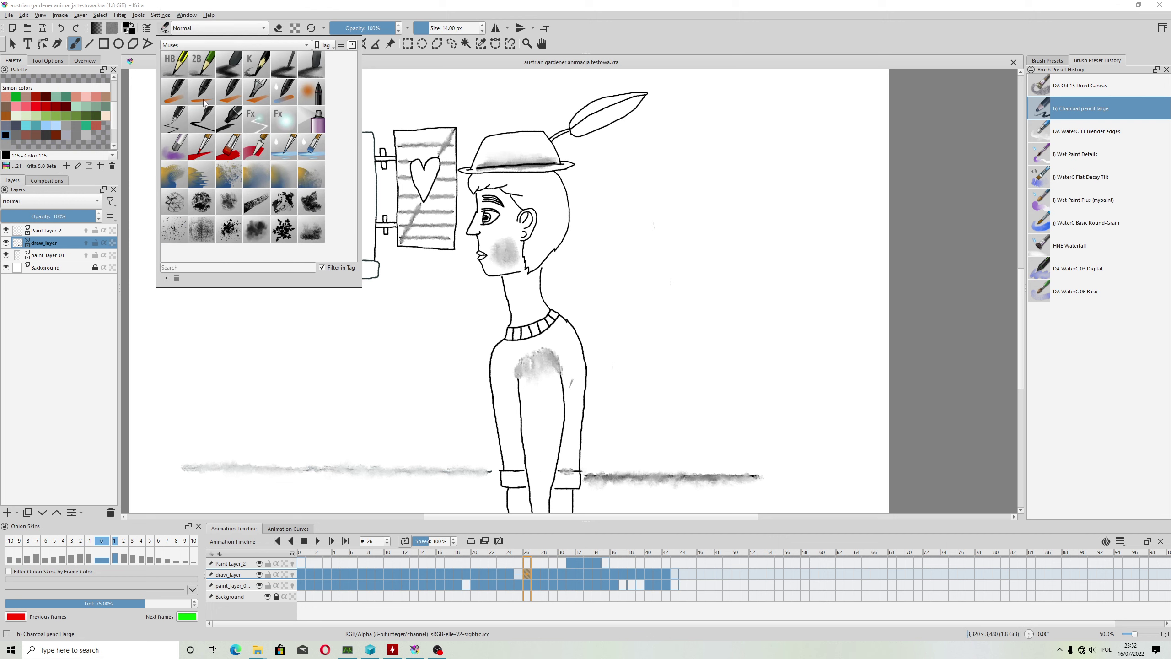
pyautogui.click(220, 38)
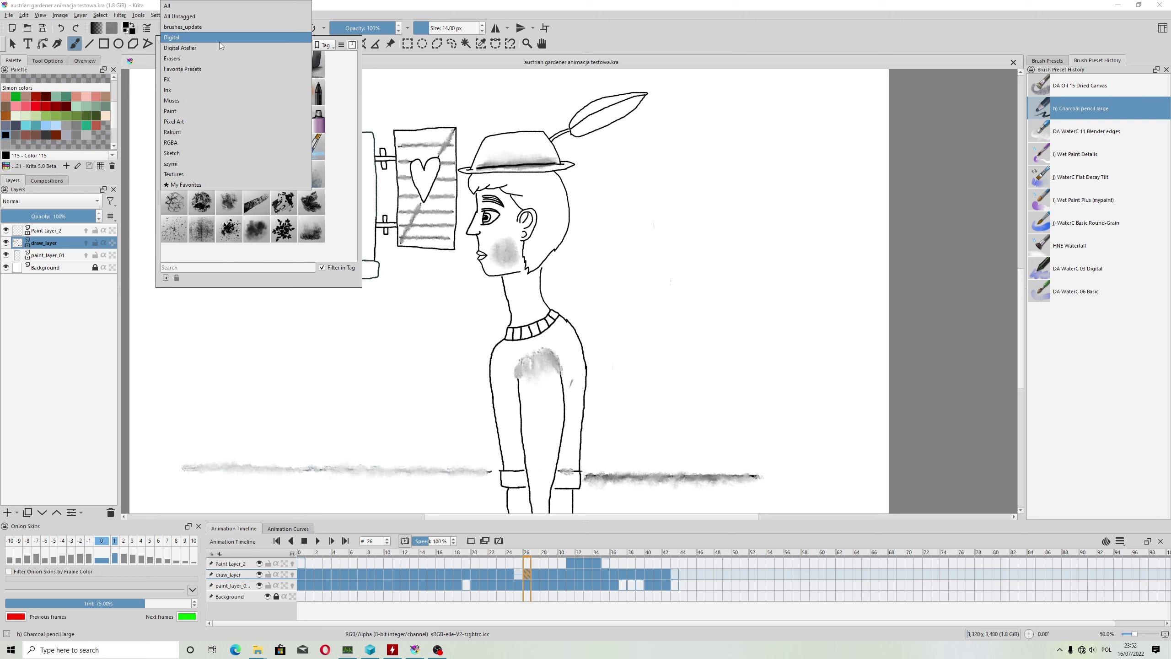
pyautogui.click(189, 164)
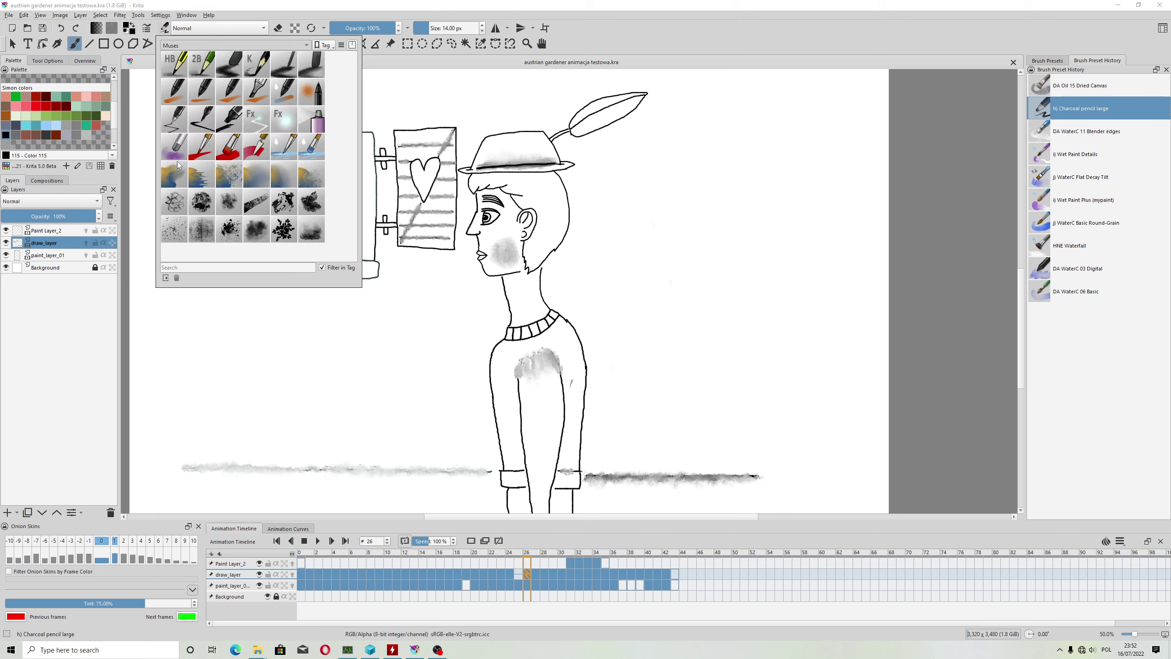
pyautogui.click(683, 53)
# Step: Pan the canvas and scrub the timeline from frame 24 back to frame 8
pyautogui.moveTo(411, 173); pyautogui.dragTo(523, 201)
pyautogui.scroll(1, 523, 200)
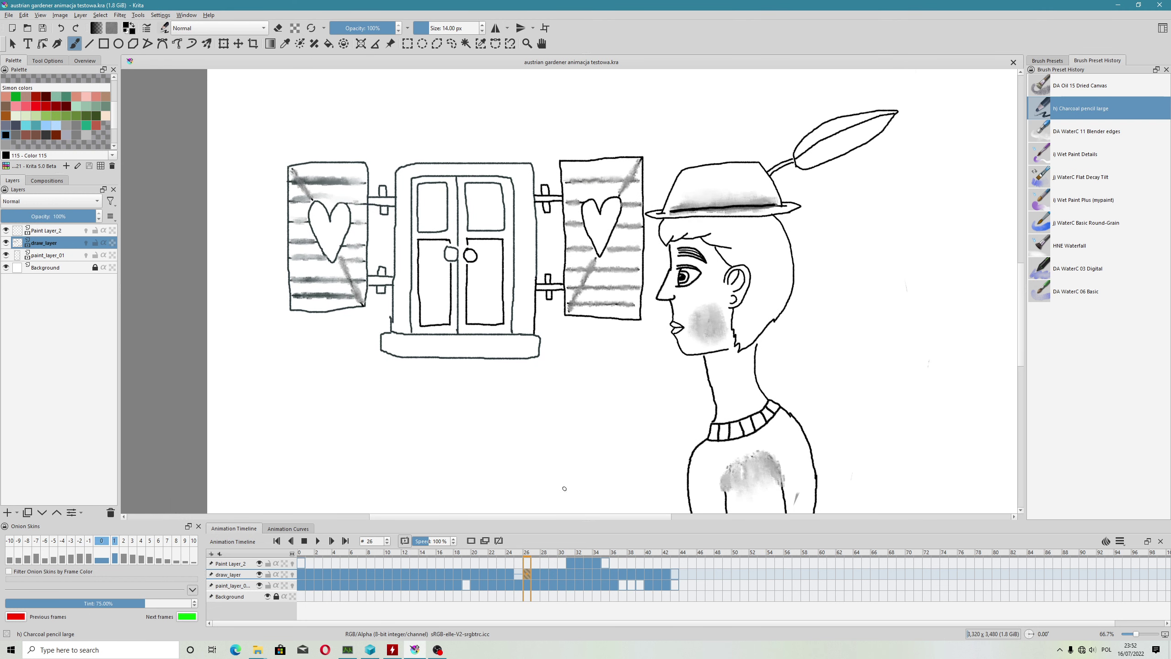
pyautogui.click(509, 573)
pyautogui.moveTo(608, 484); pyautogui.dragTo(539, 445)
pyautogui.scroll(-1, 540, 447)
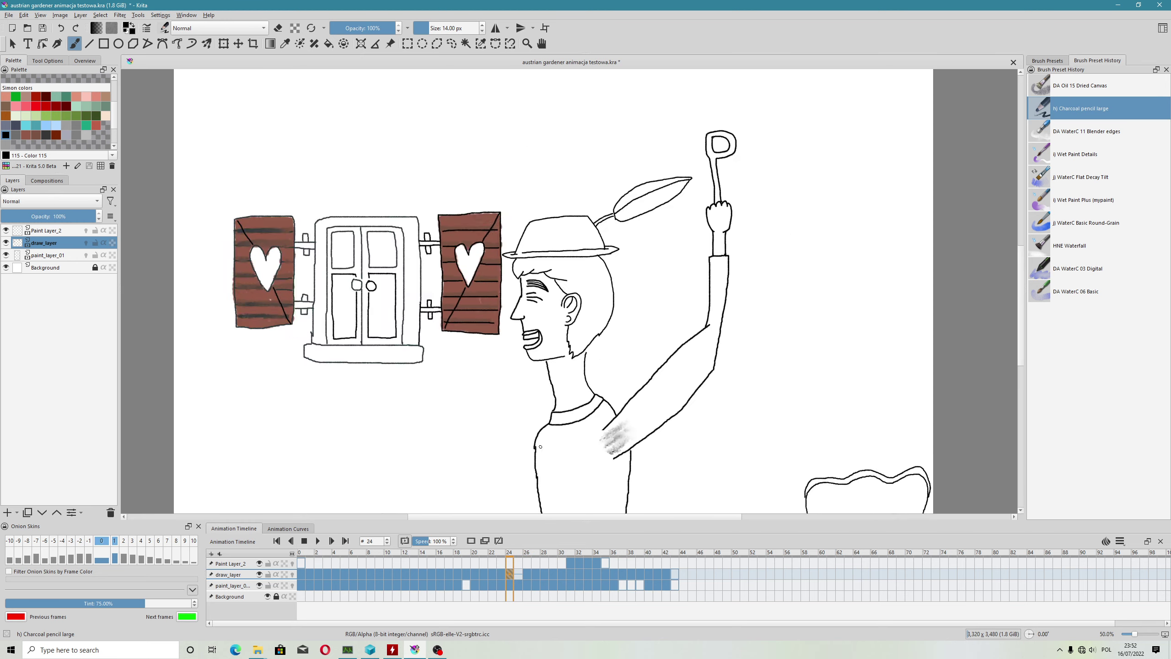
pyautogui.scroll(-1, 540, 446)
pyautogui.click(450, 574)
pyautogui.click(420, 574)
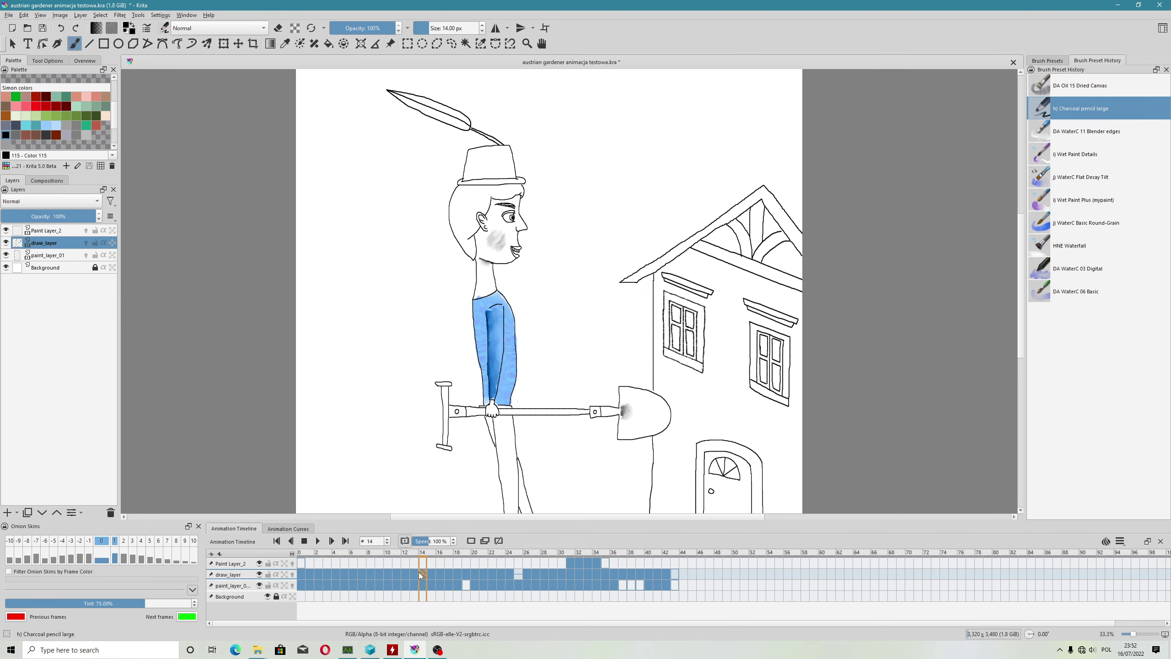
pyautogui.click(386, 572)
pyautogui.click(367, 572)
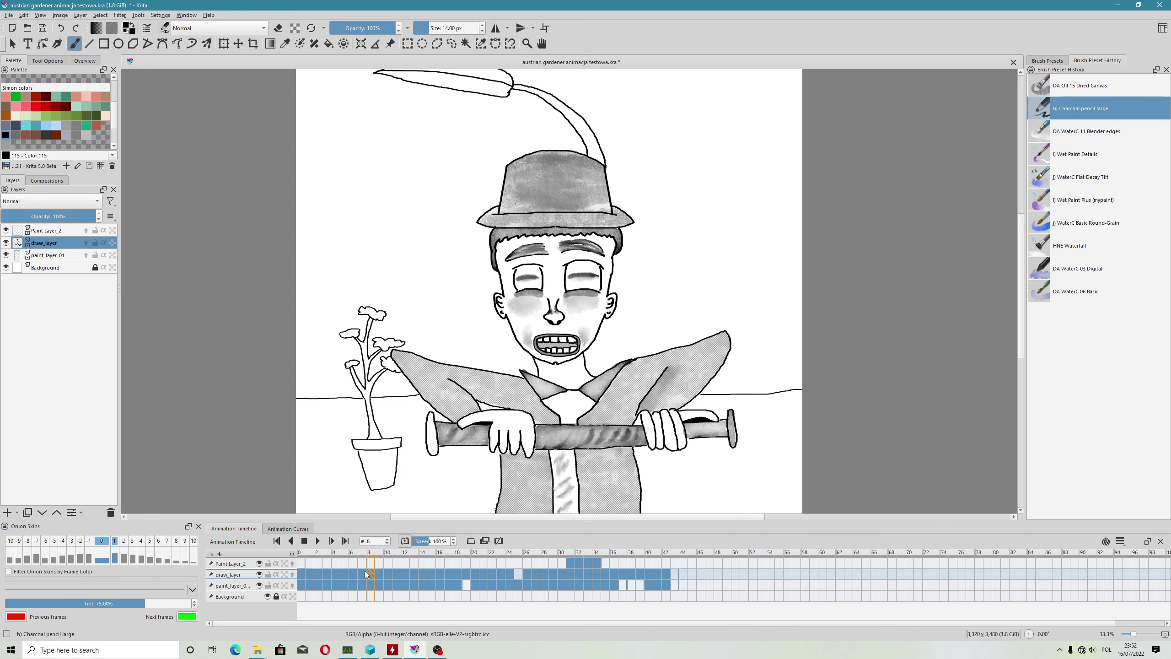
pyautogui.click(371, 574)
# Step: Center the gardener's face and advance the playhead to frame 9
pyautogui.scroll(1, 580, 251)
pyautogui.scroll(1, 580, 251)
pyautogui.scroll(-1, 508, 396)
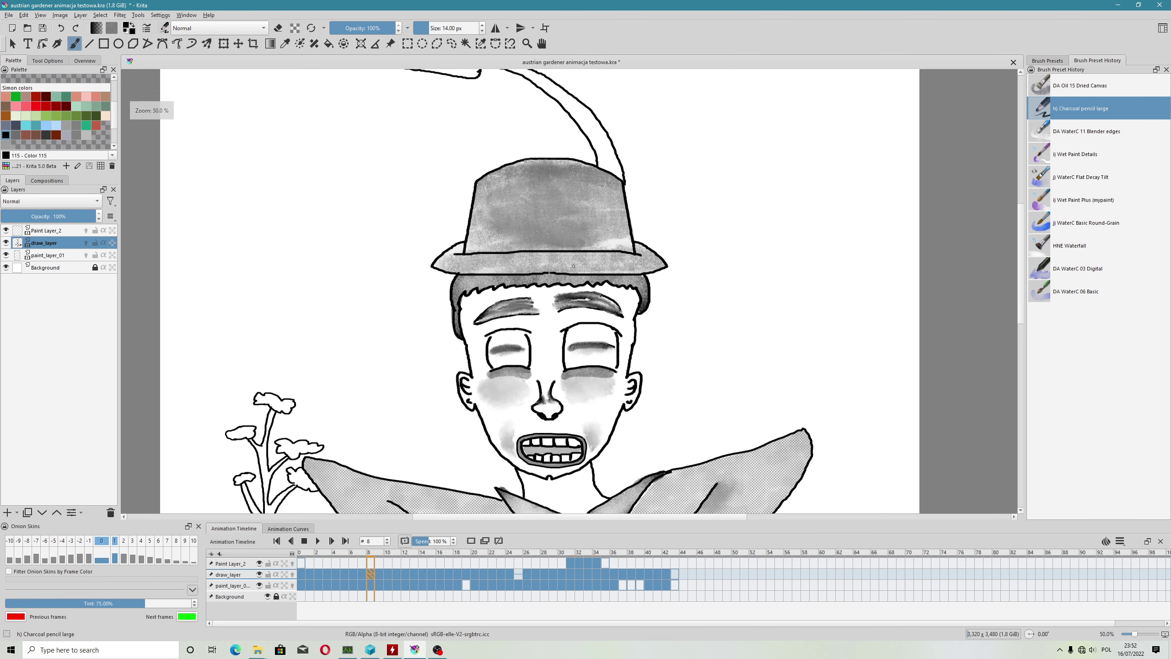
pyautogui.moveTo(507, 395); pyautogui.dragTo(470, 403)
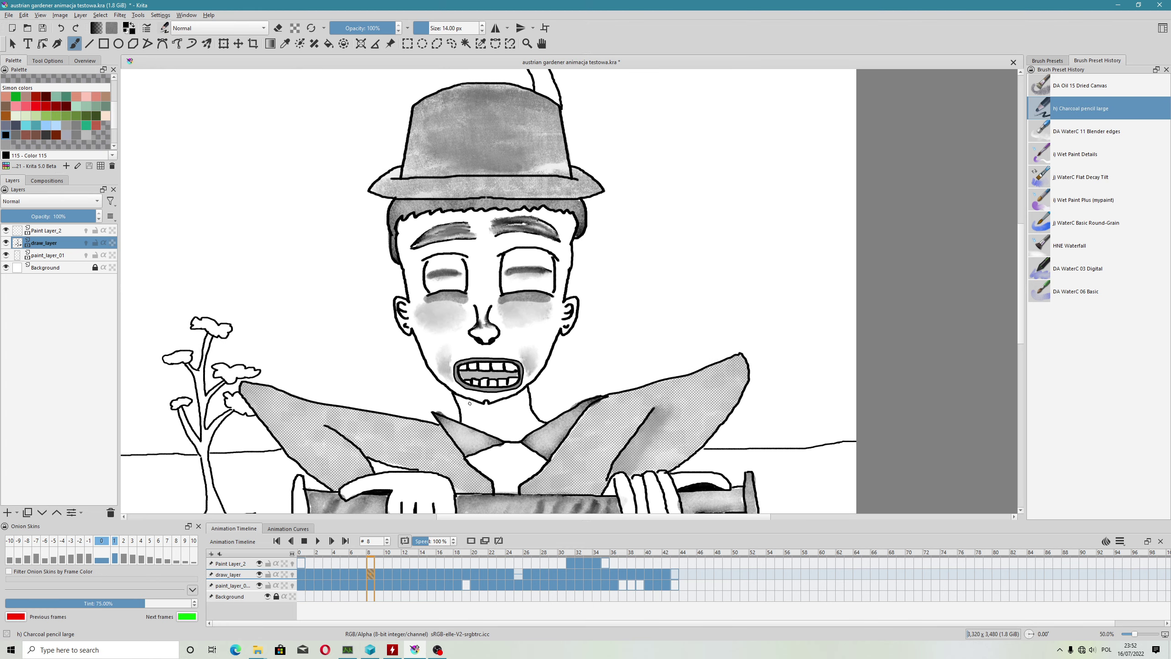
pyautogui.click(377, 573)
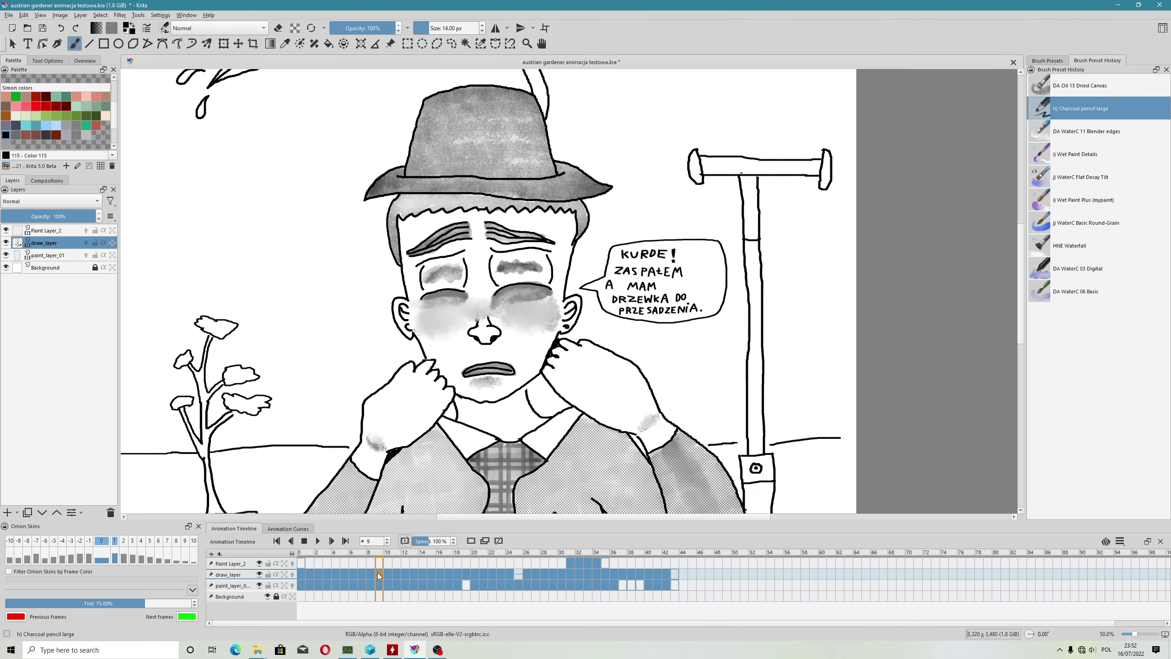
pyautogui.moveTo(321, 156); pyautogui.dragTo(301, 191)
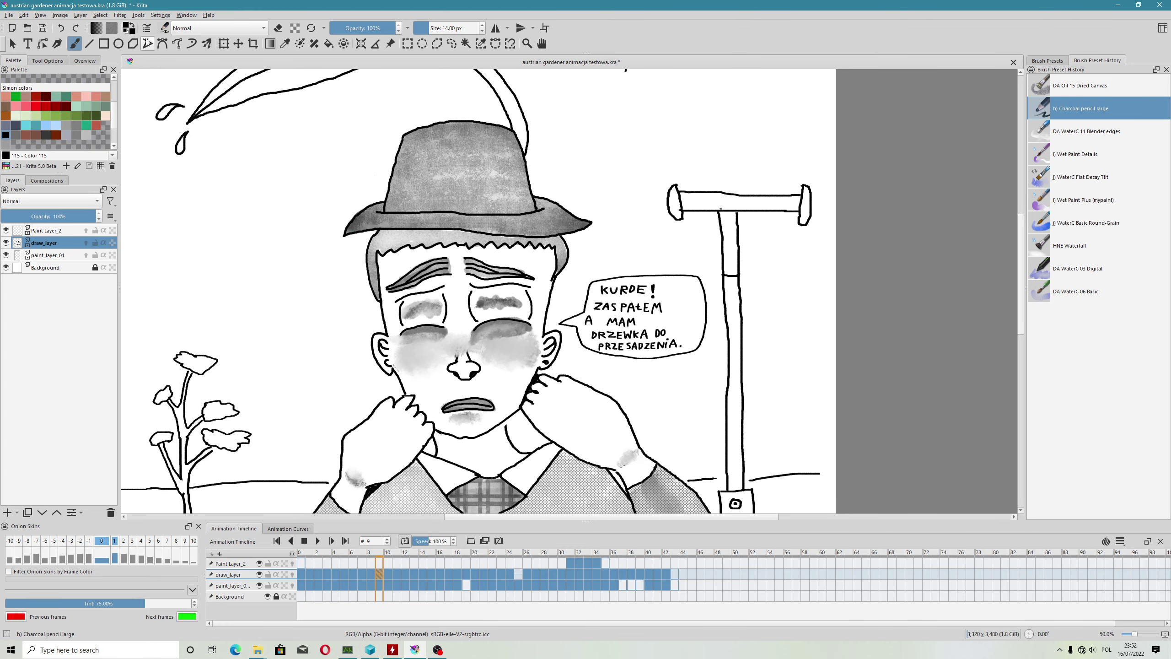
# Step: Create the brush tag my_custom_brushes in the preset chooser, select it, and close the chooser
pyautogui.click(163, 29)
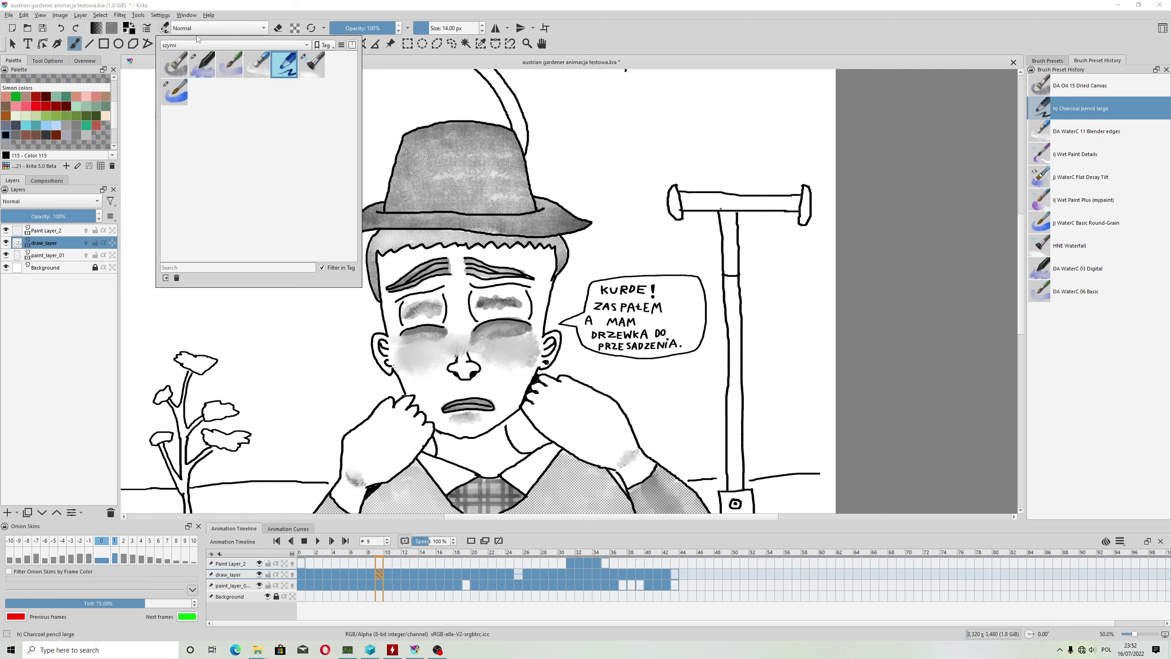
pyautogui.click(325, 46)
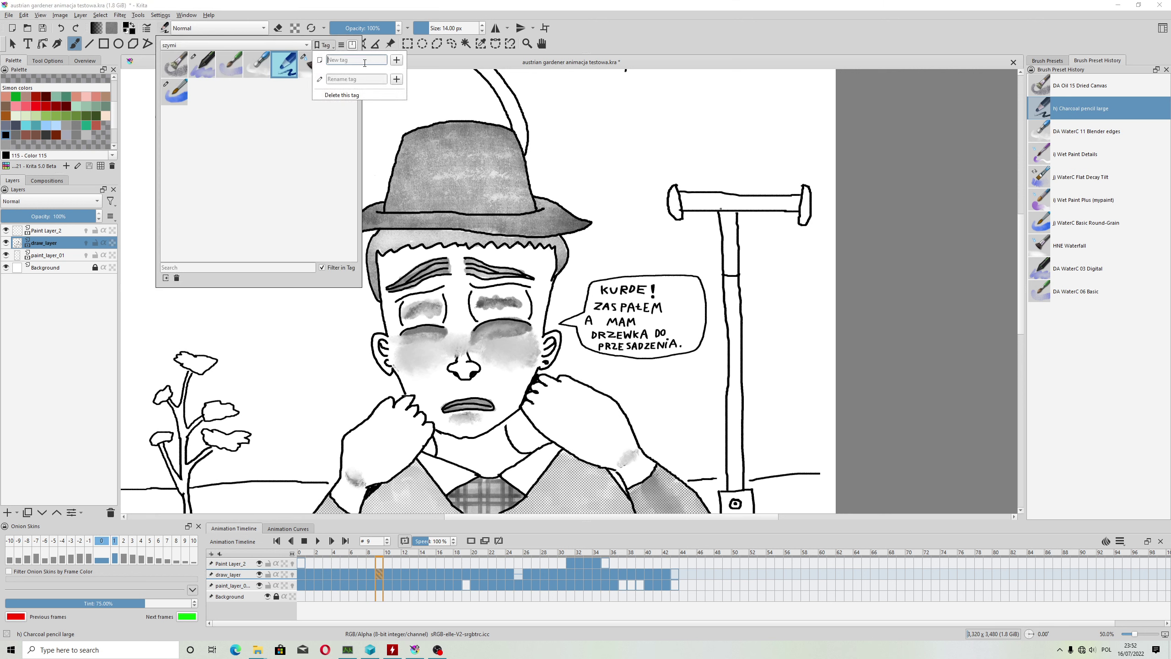
pyautogui.write('m')
pyautogui.write('om')
pyautogui.write('es')
pyautogui.press('Return')
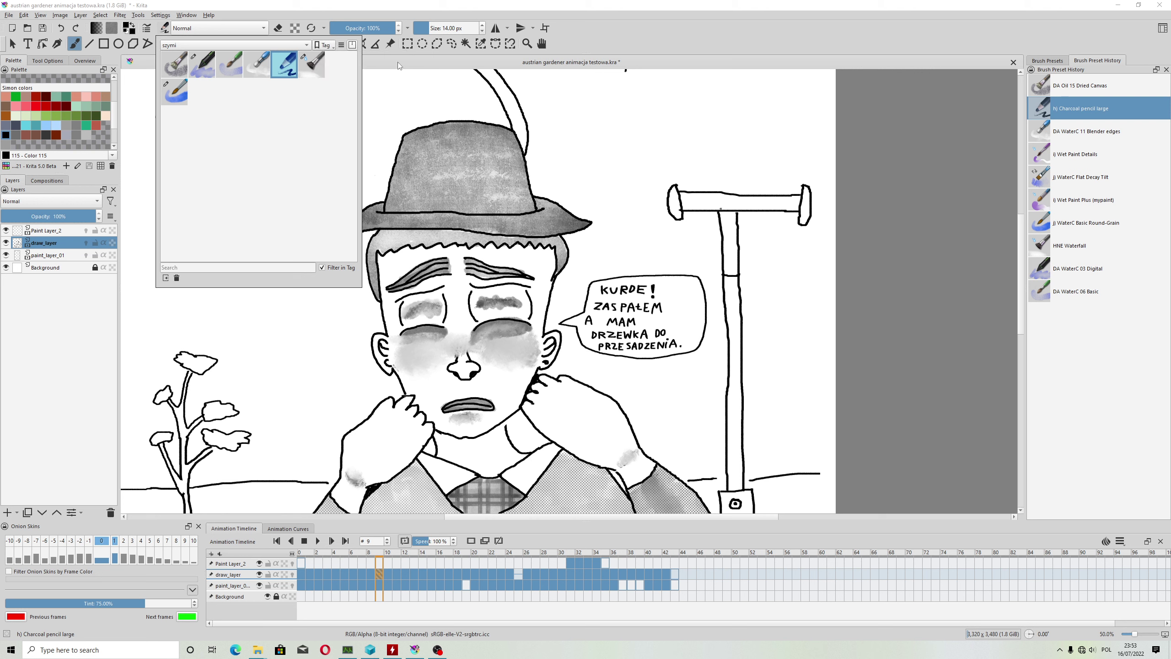
pyautogui.click(267, 44)
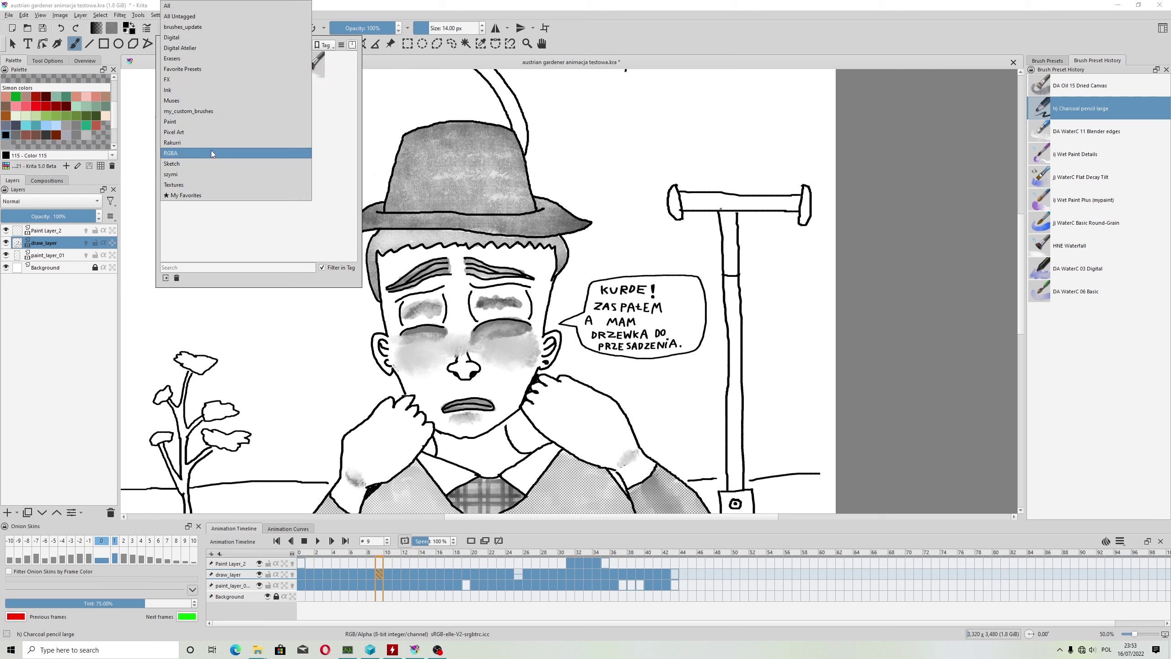
pyautogui.click(198, 112)
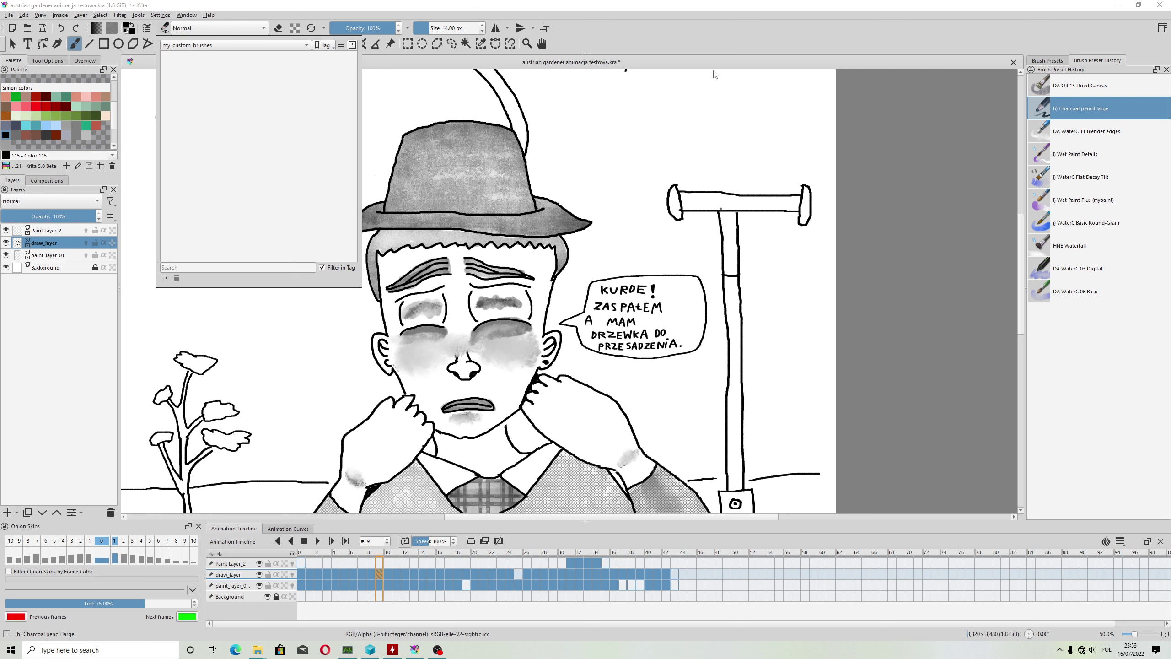
pyautogui.click(1019, 53)
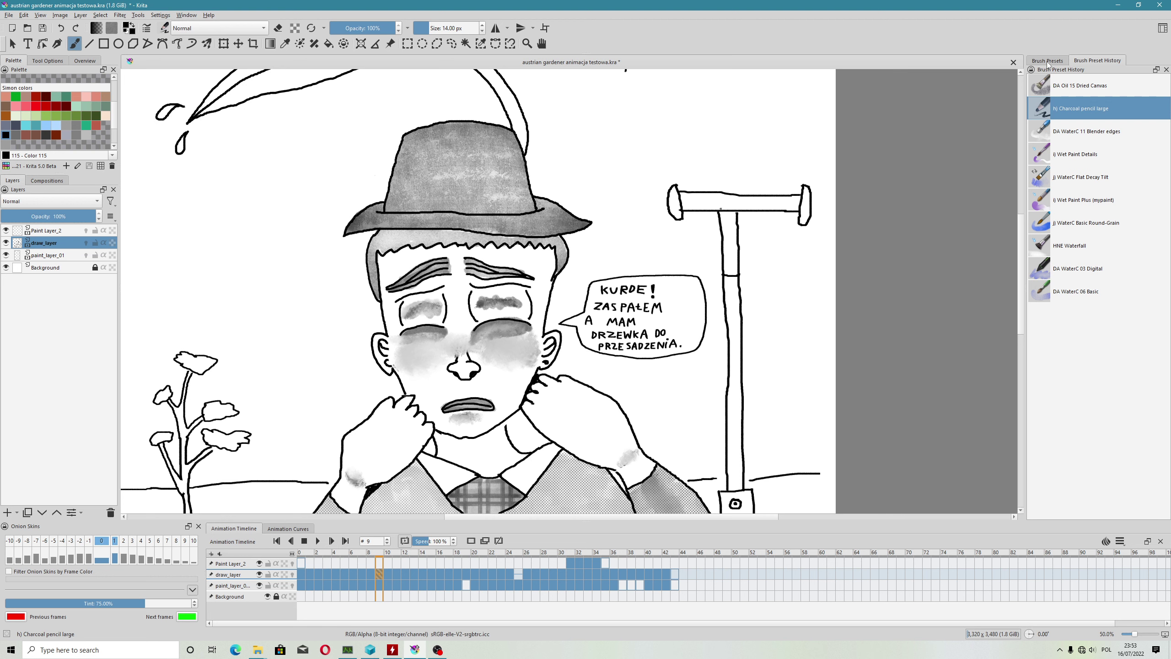
# Step: Assign Charcoal pencil large and muses 05 01 Blender to my_custom_brushes, then reshow Preset History
pyautogui.click(1047, 61)
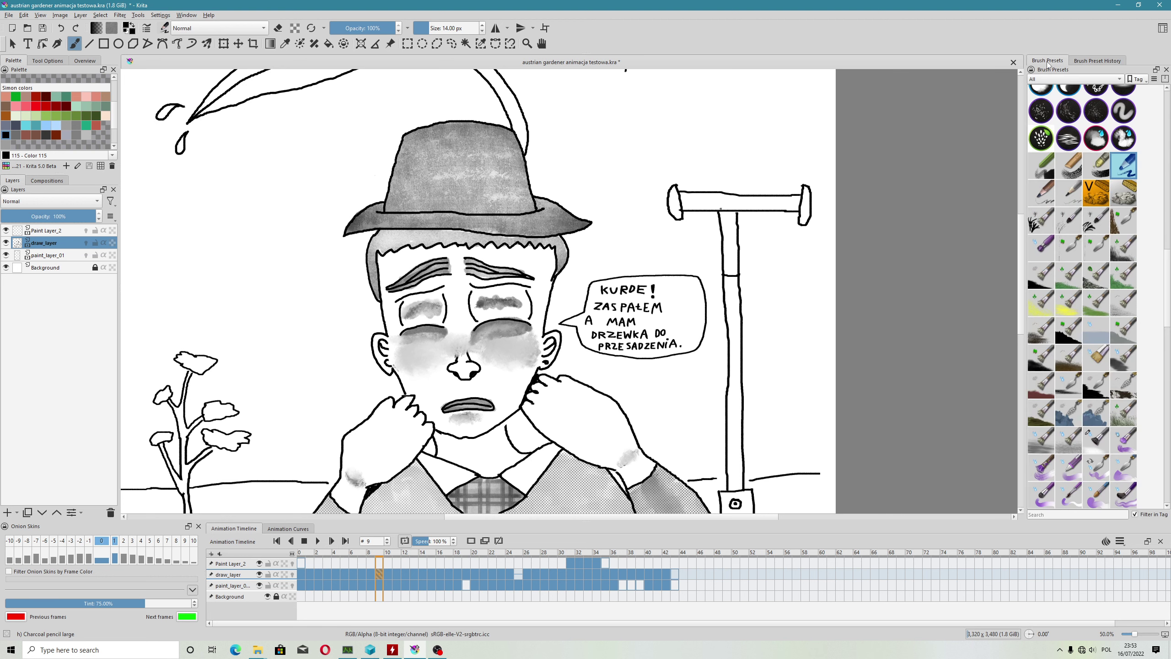
pyautogui.rightClick(1130, 172)
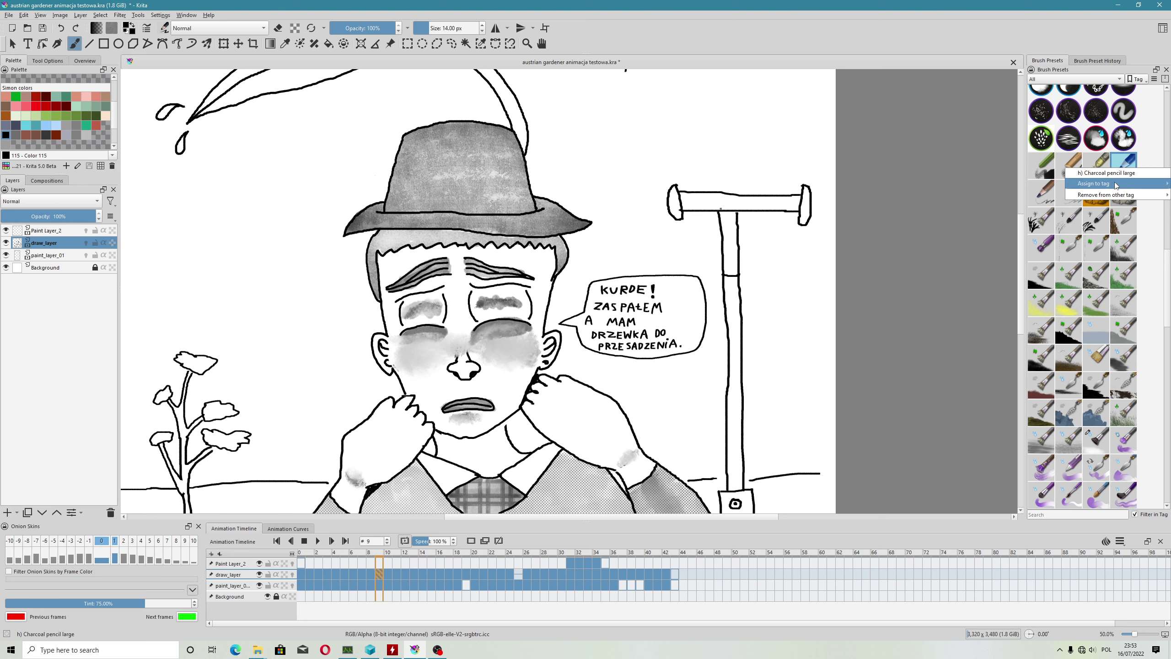
pyautogui.moveTo(1098, 183)
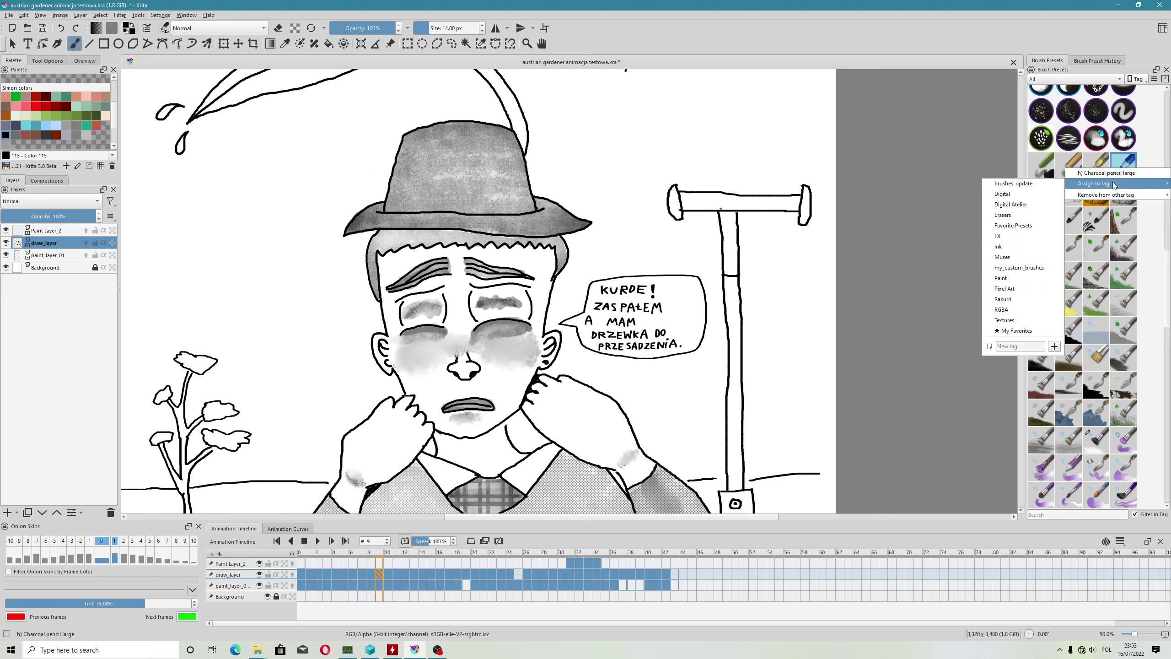
pyautogui.click(1018, 267)
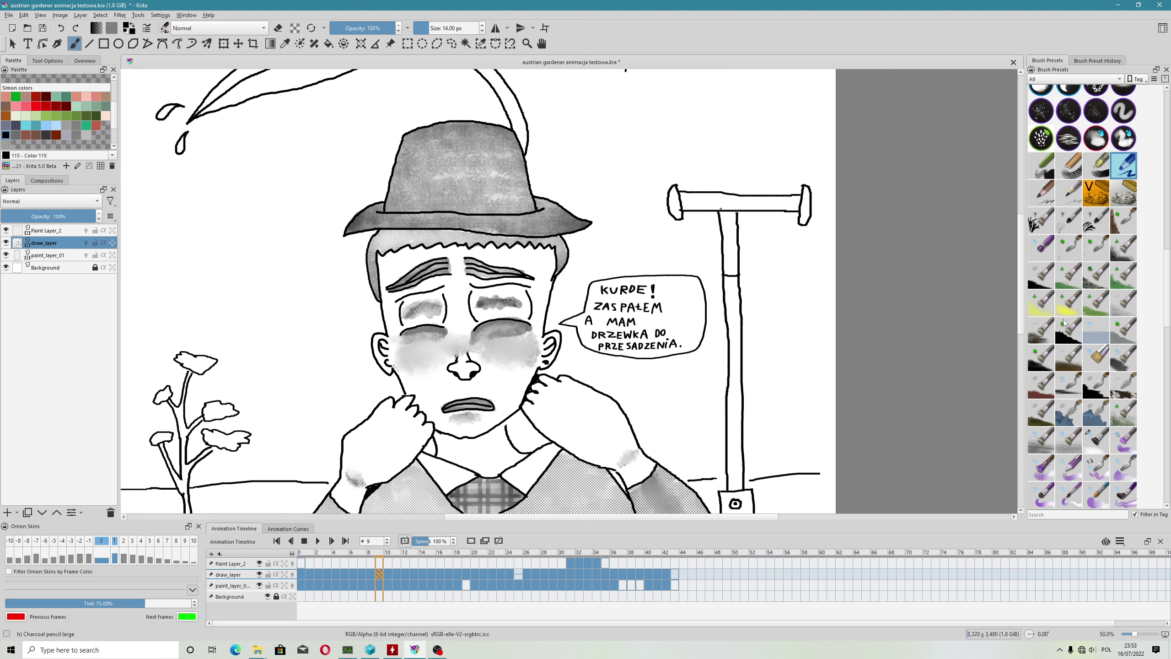
pyautogui.scroll(-5, 1083, 355)
pyautogui.scroll(-3, 1088, 406)
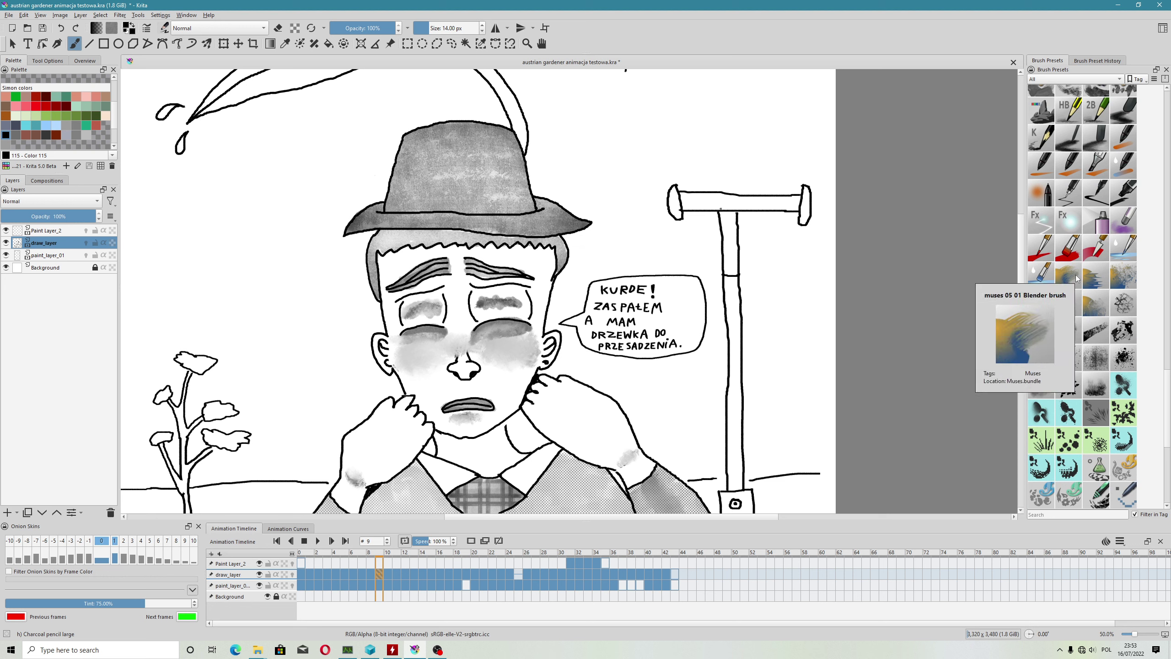
pyautogui.click(1076, 278)
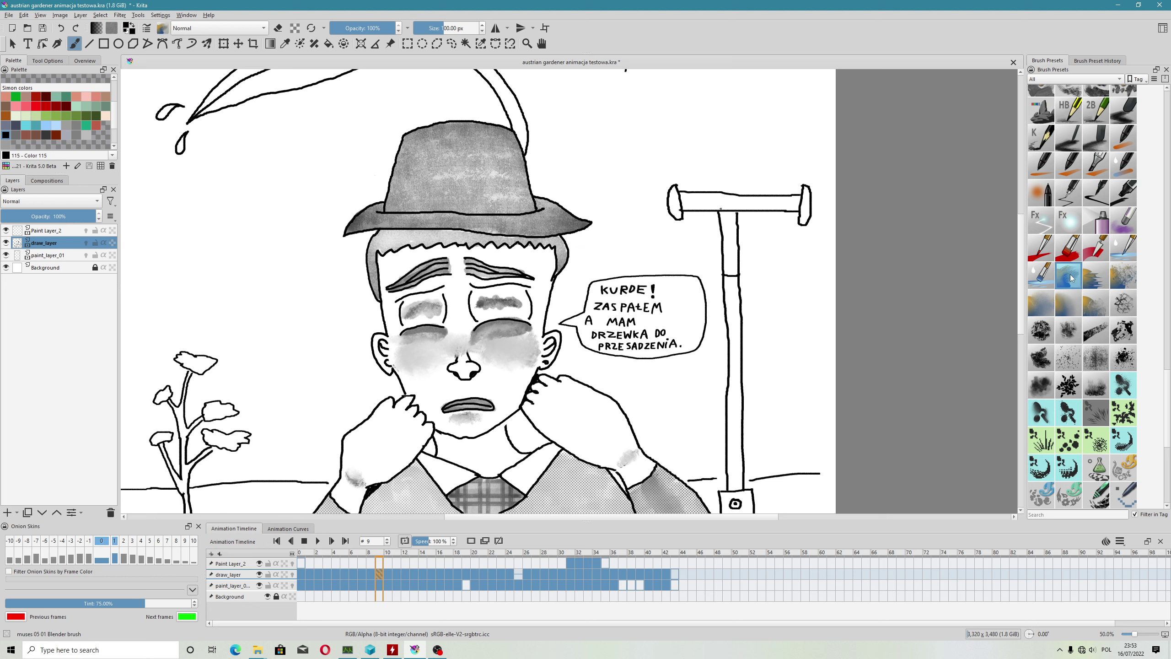
pyautogui.rightClick(1069, 275)
pyautogui.moveTo(1102, 290)
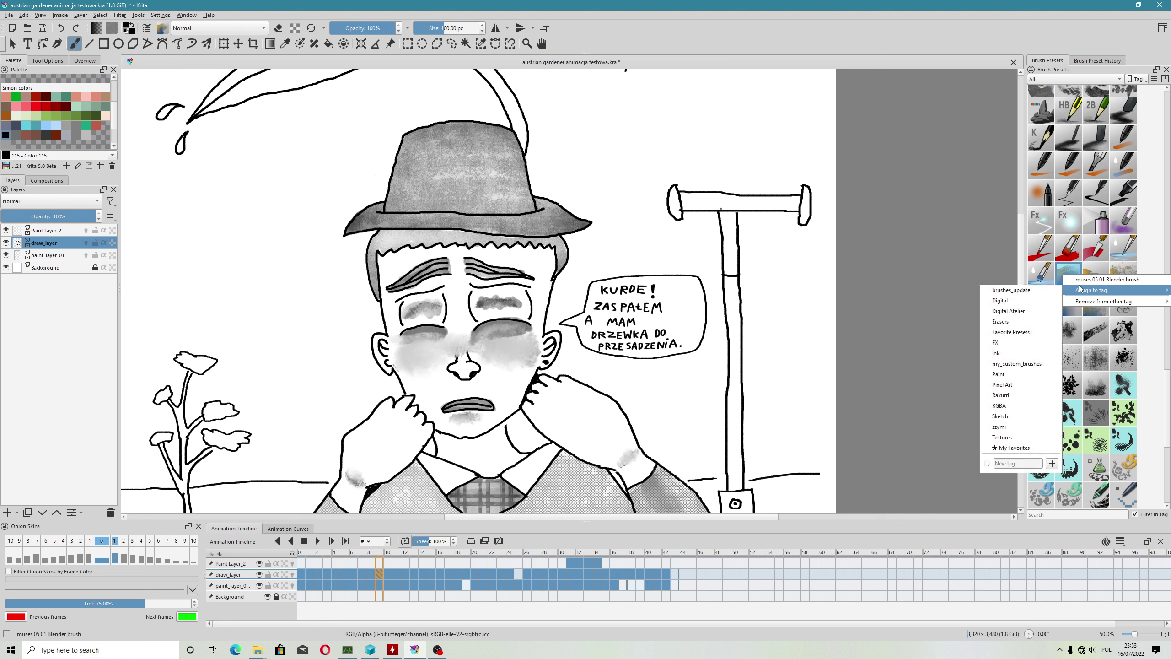
pyautogui.click(1043, 361)
pyautogui.scroll(-5, 1042, 358)
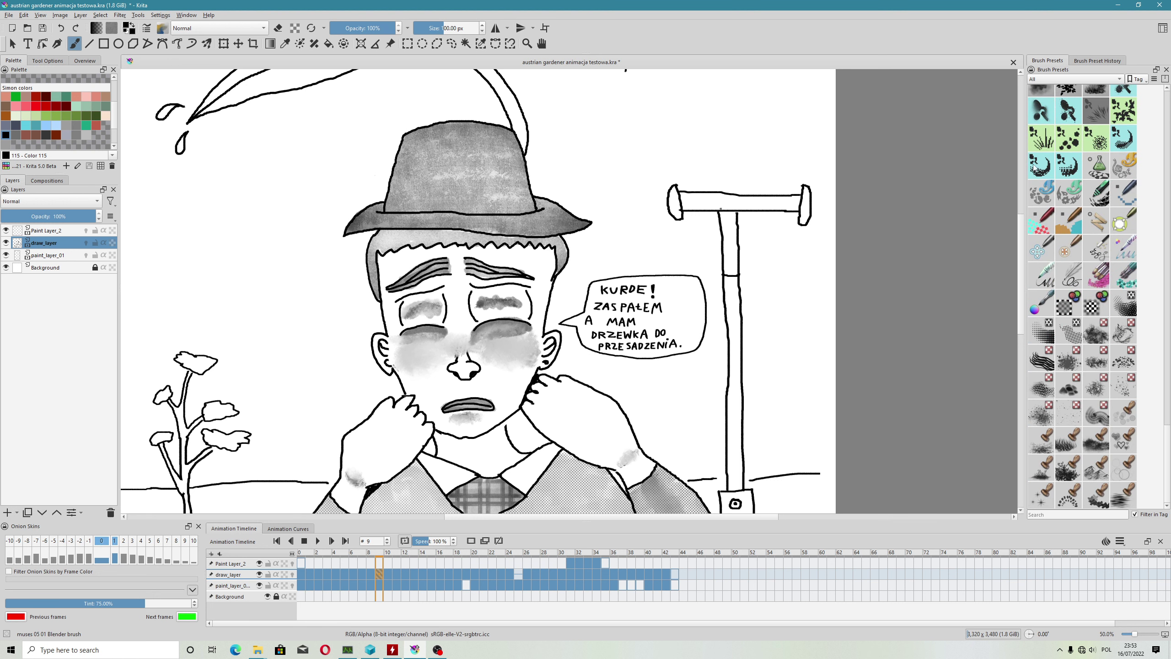
pyautogui.click(1094, 62)
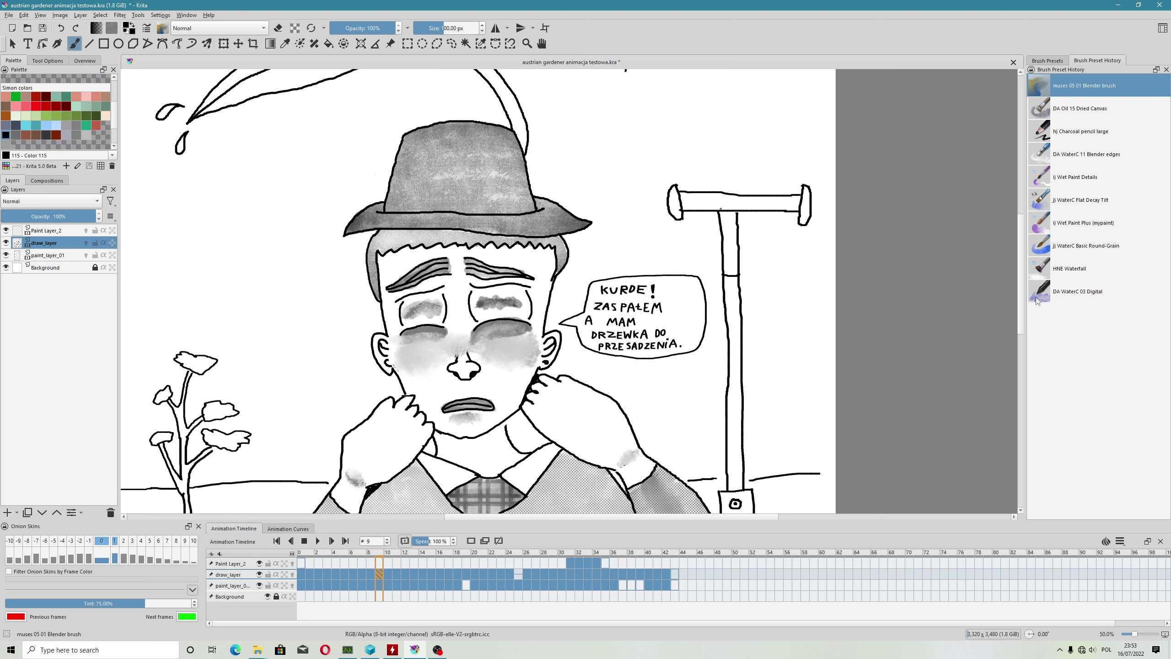
# Step: Pick Charcoal pencil large from the my_custom_brushes tag, test and undo a stroke, and open its editor
pyautogui.click(162, 30)
pyautogui.click(203, 48)
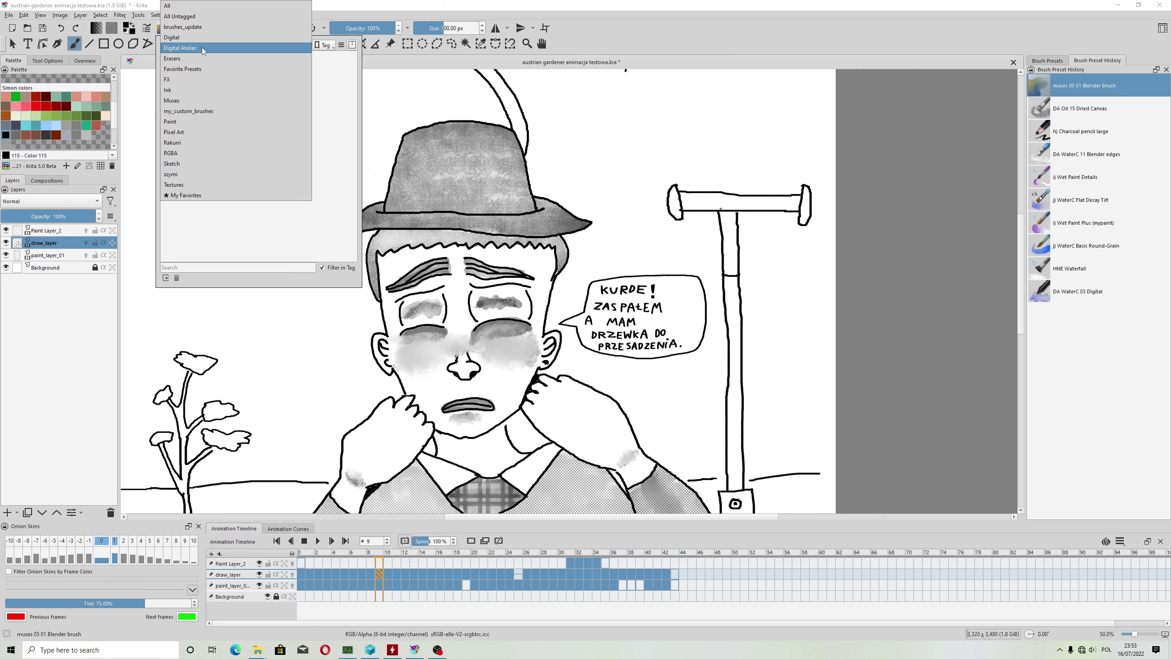
pyautogui.click(182, 174)
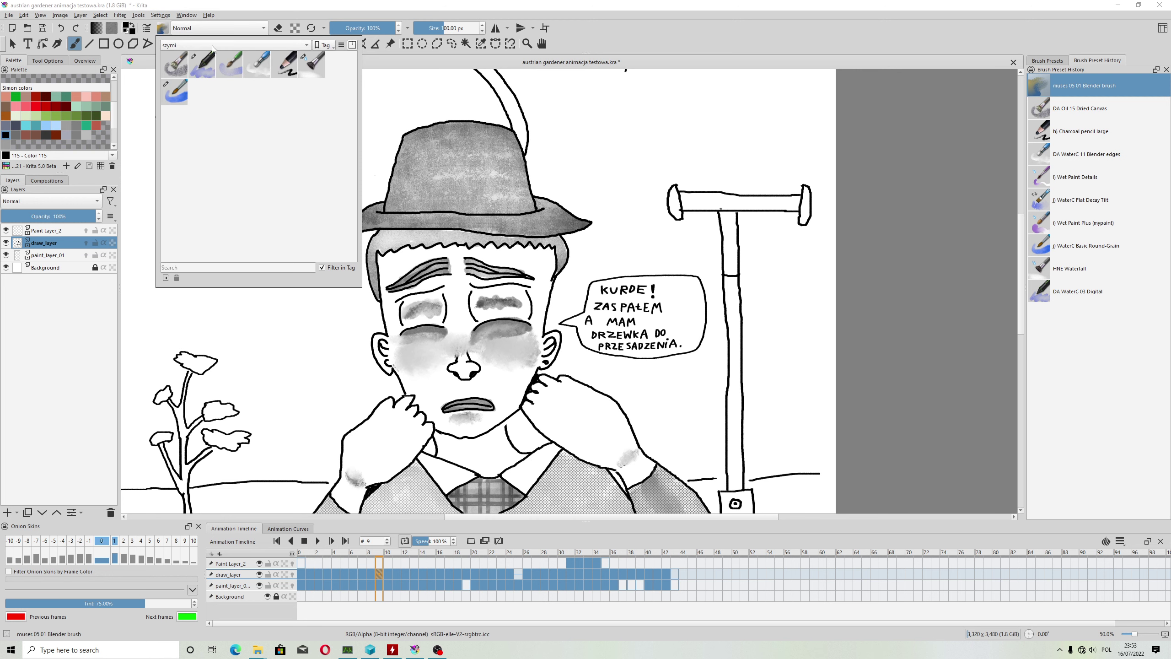
pyautogui.click(222, 46)
pyautogui.click(210, 113)
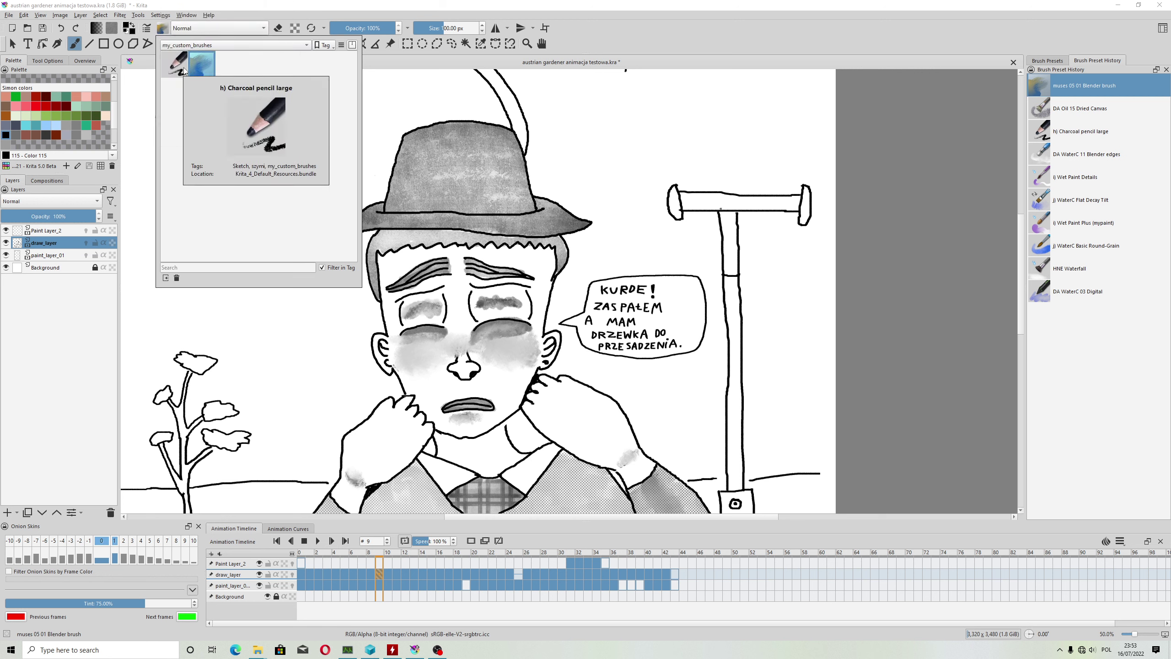
pyautogui.click(178, 69)
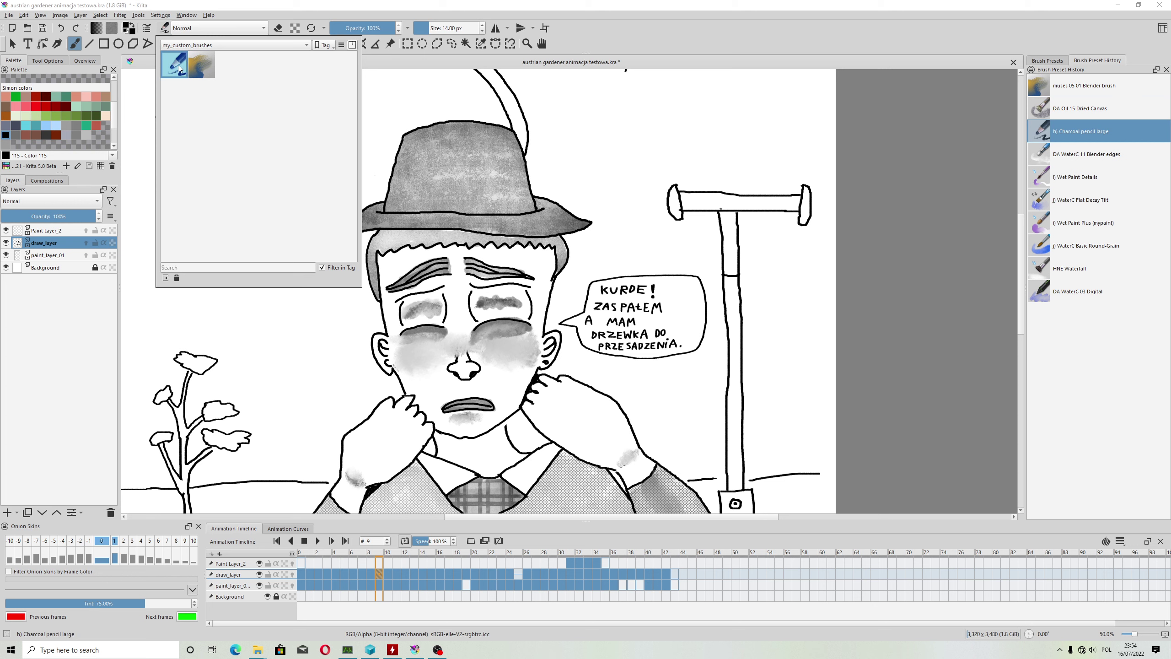
pyautogui.moveTo(601, 122); pyautogui.dragTo(619, 150)
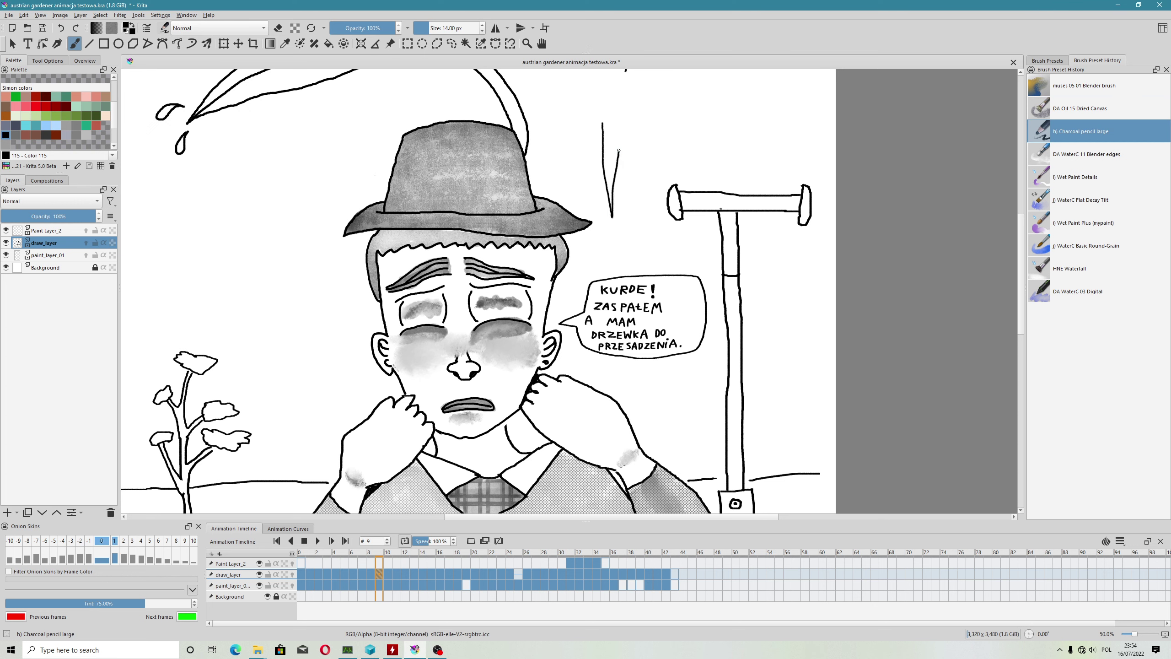
pyautogui.hotkey('ctrl', 'z')
pyautogui.click(147, 28)
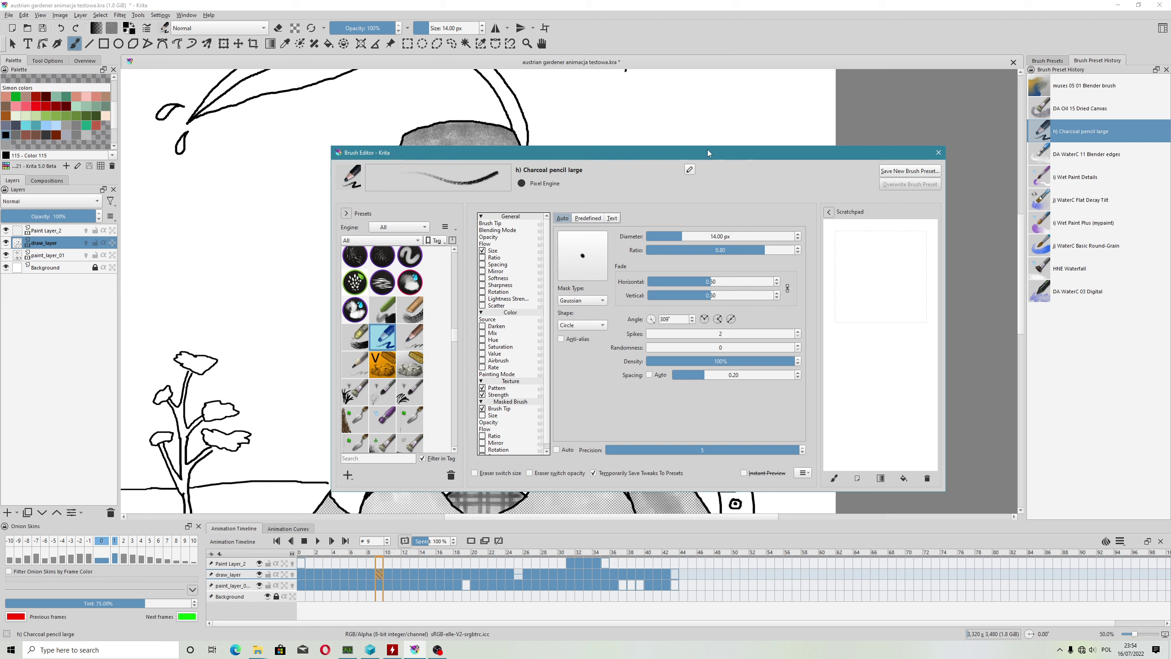
# Step: Shrink the brush to 13 px, then 11.63 px with a predefined tip, overwriting the preset each time
pyautogui.click(797, 239)
pyautogui.click(916, 187)
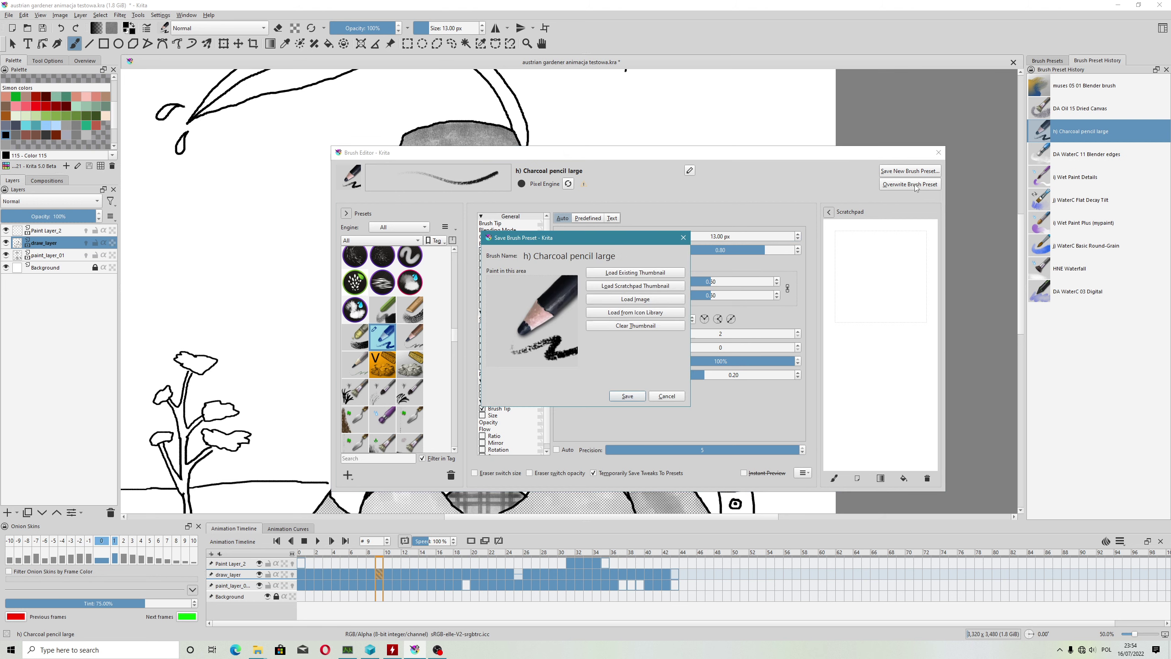
pyautogui.click(628, 398)
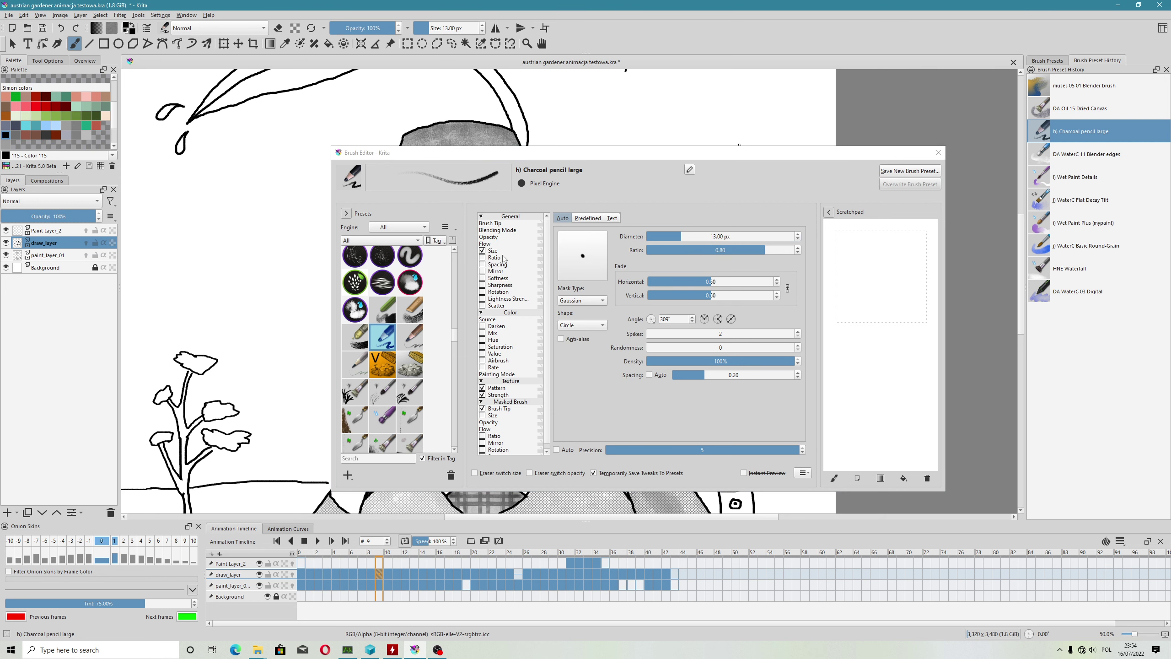
pyautogui.click(497, 226)
pyautogui.click(586, 218)
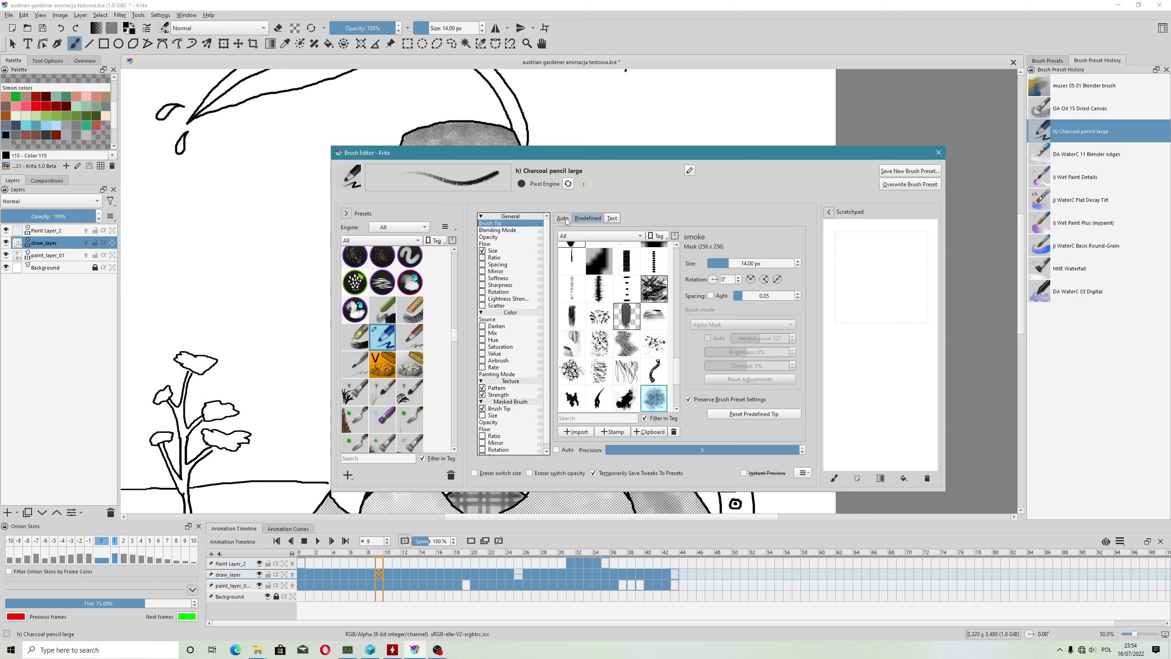
pyautogui.moveTo(751, 260); pyautogui.dragTo(727, 262)
pyautogui.moveTo(586, 88); pyautogui.dragTo(614, 130)
pyautogui.hotkey('ctrl', 'z')
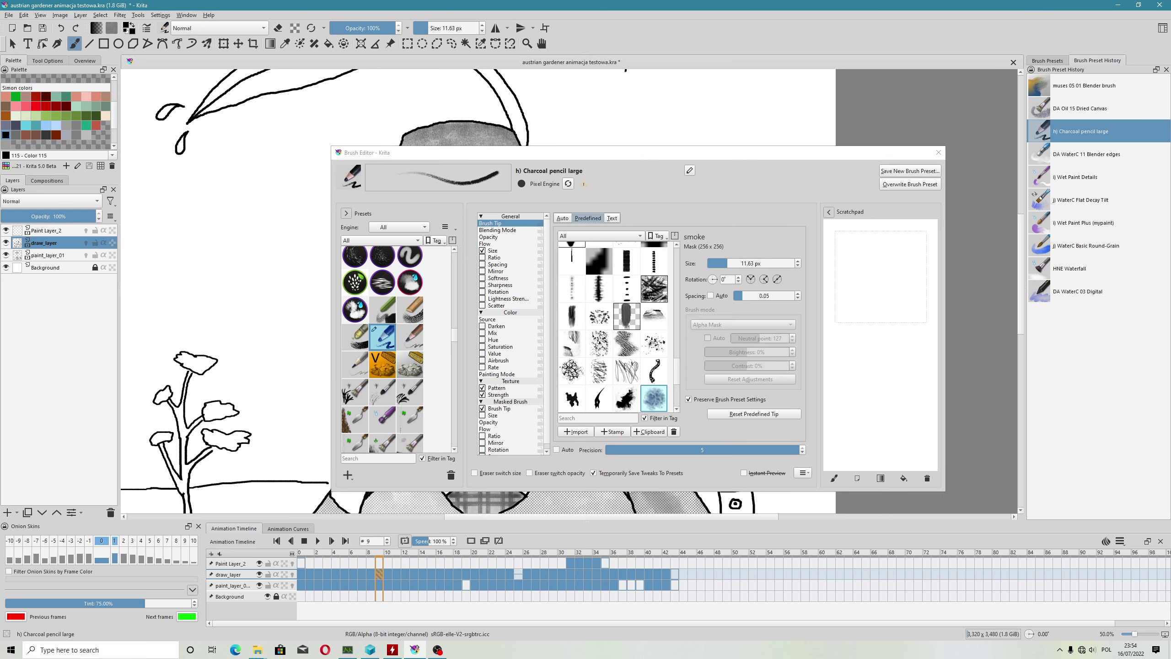
pyautogui.click(910, 184)
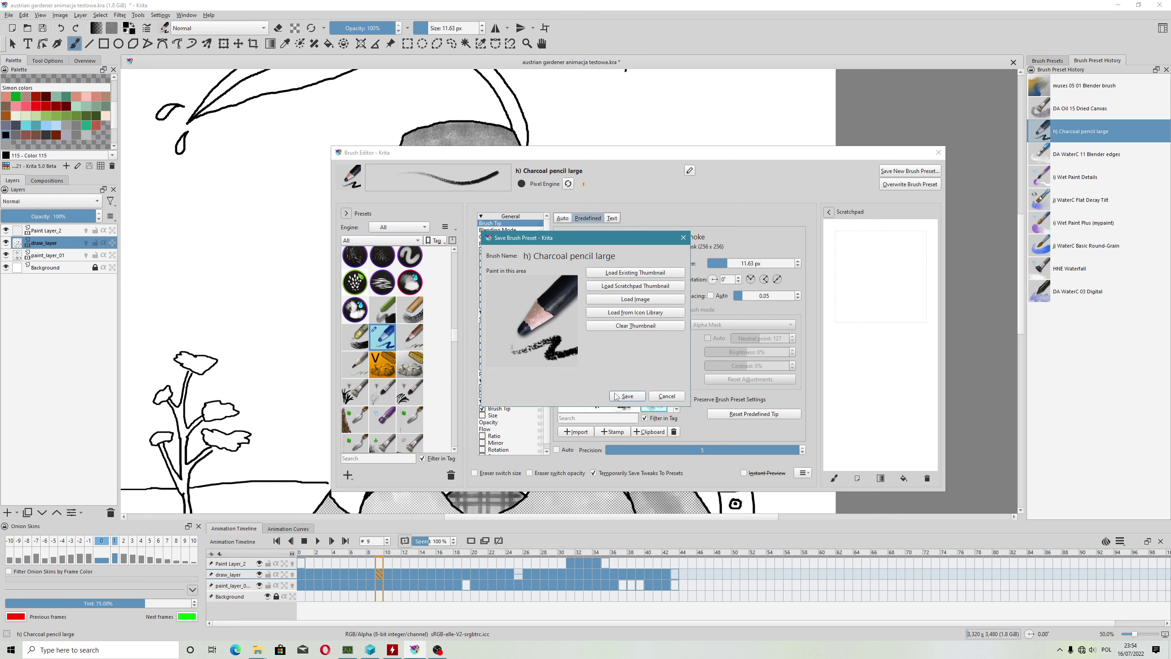
pyautogui.click(616, 395)
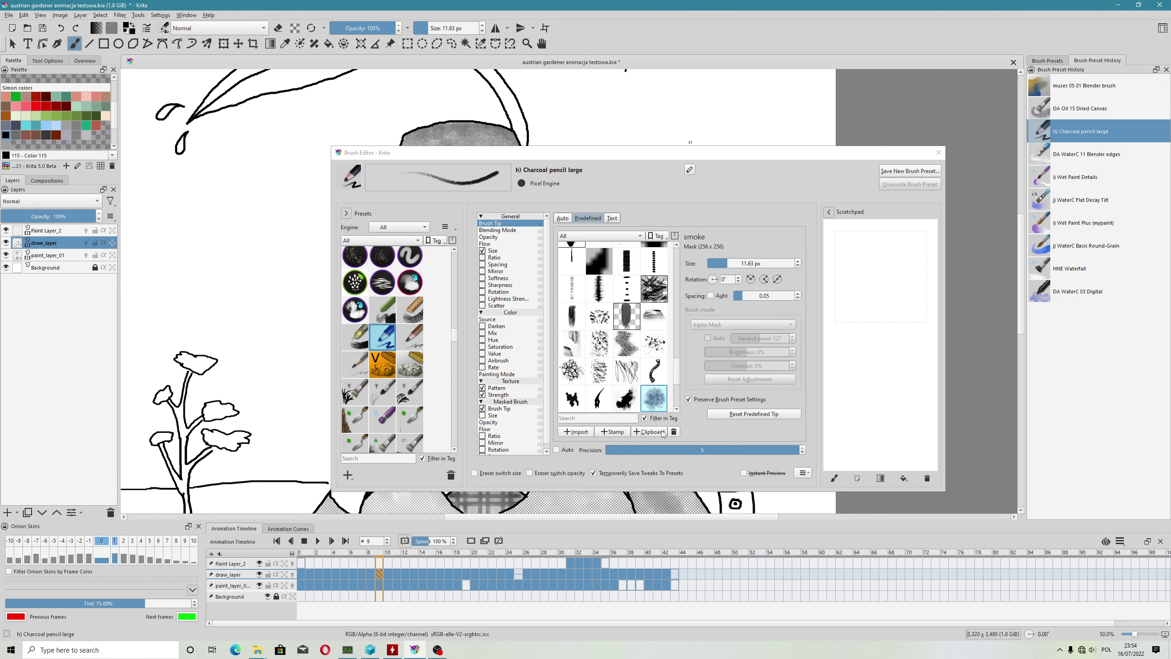
# Step: Switch to the random-stroke tip, test it, overwrite the preset, and close the Brush Editor
pyautogui.click(572, 325)
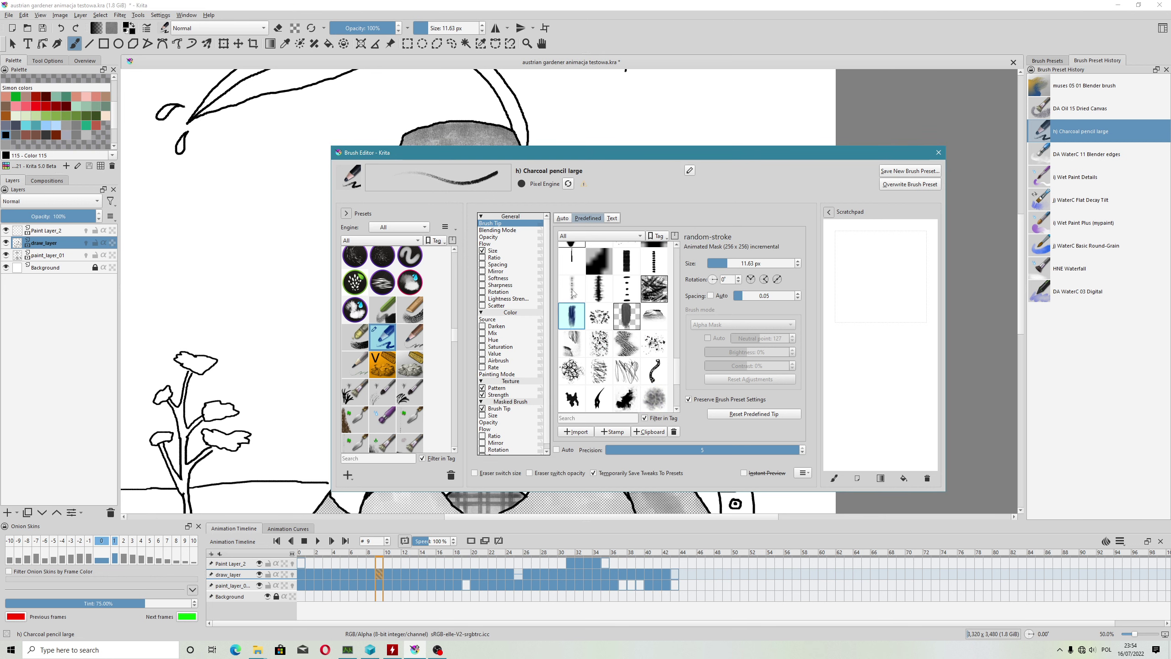
pyautogui.moveTo(562, 128)
pyautogui.mouseDown()
pyautogui.moveTo(633, 128)
pyautogui.moveTo(622, 124)
pyautogui.mouseUp()
pyautogui.scroll(4, 577, 122)
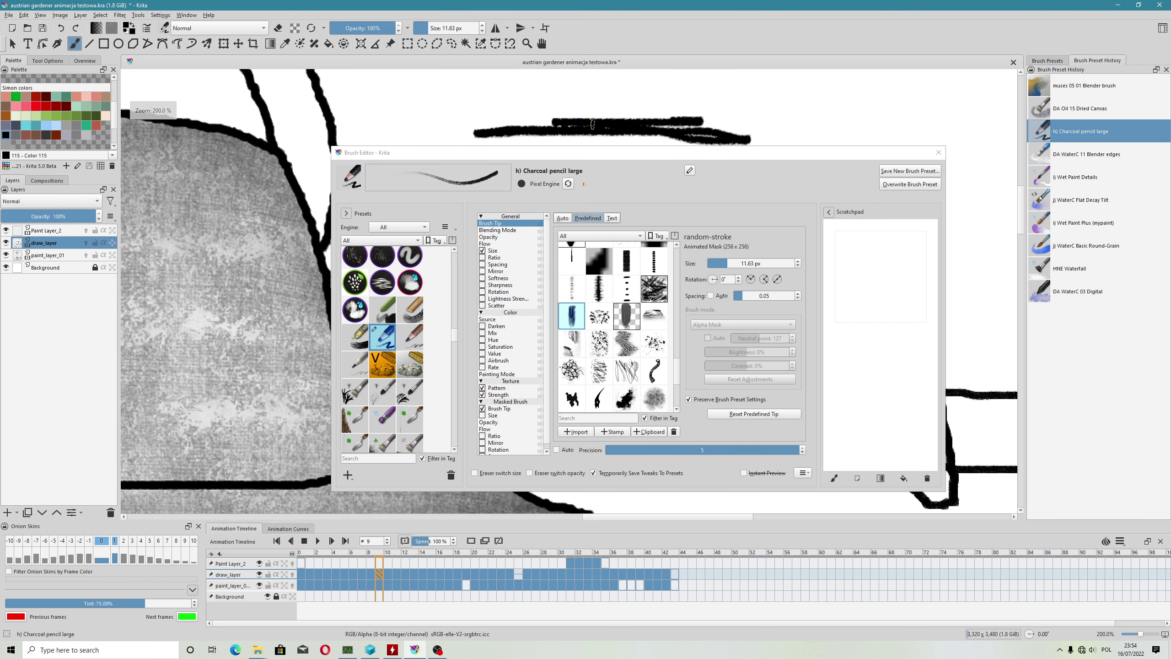
pyautogui.hotkey('ctrl', 'z')
pyautogui.hotkey('ctrl', 'z')
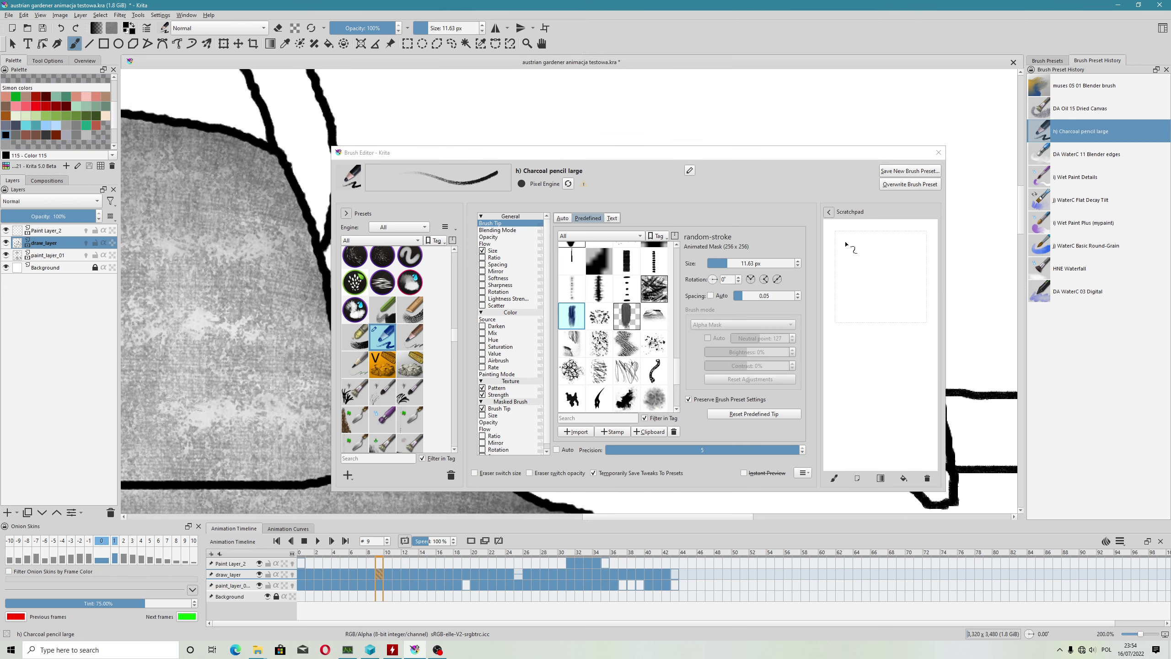
pyautogui.click(894, 184)
pyautogui.click(627, 395)
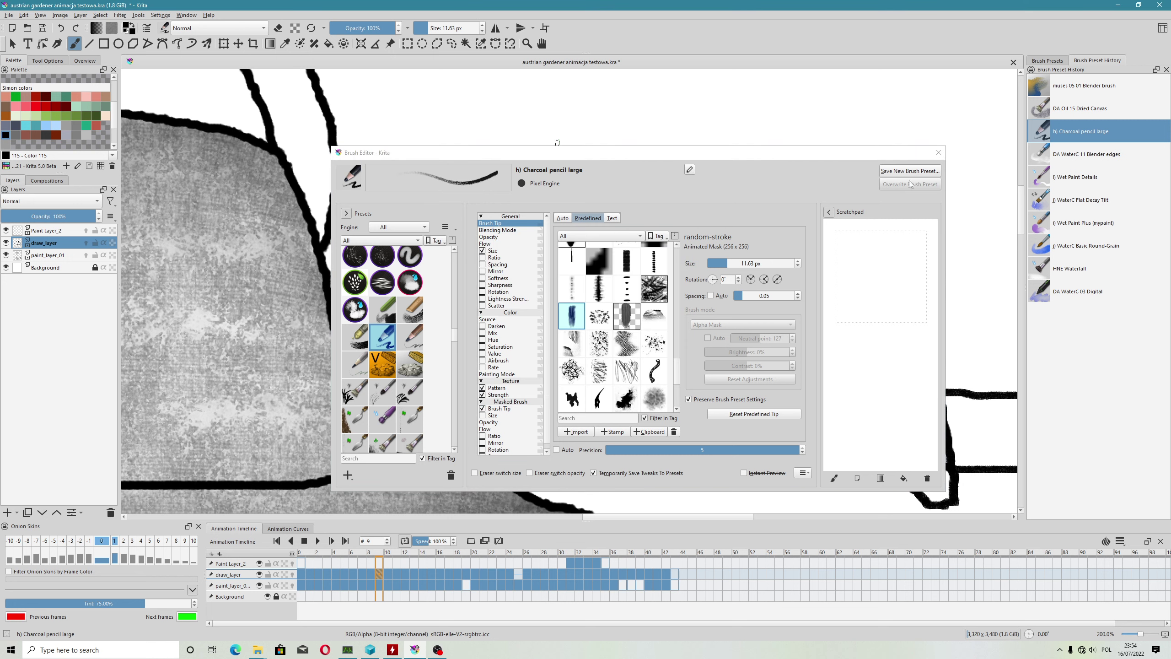
pyautogui.click(939, 153)
pyautogui.scroll(-4, 450, 215)
# Step: Paint a thick charcoal stroke across the left eye, undoing the stray right-eye stroke
pyautogui.moveTo(450, 215); pyautogui.dragTo(551, 156)
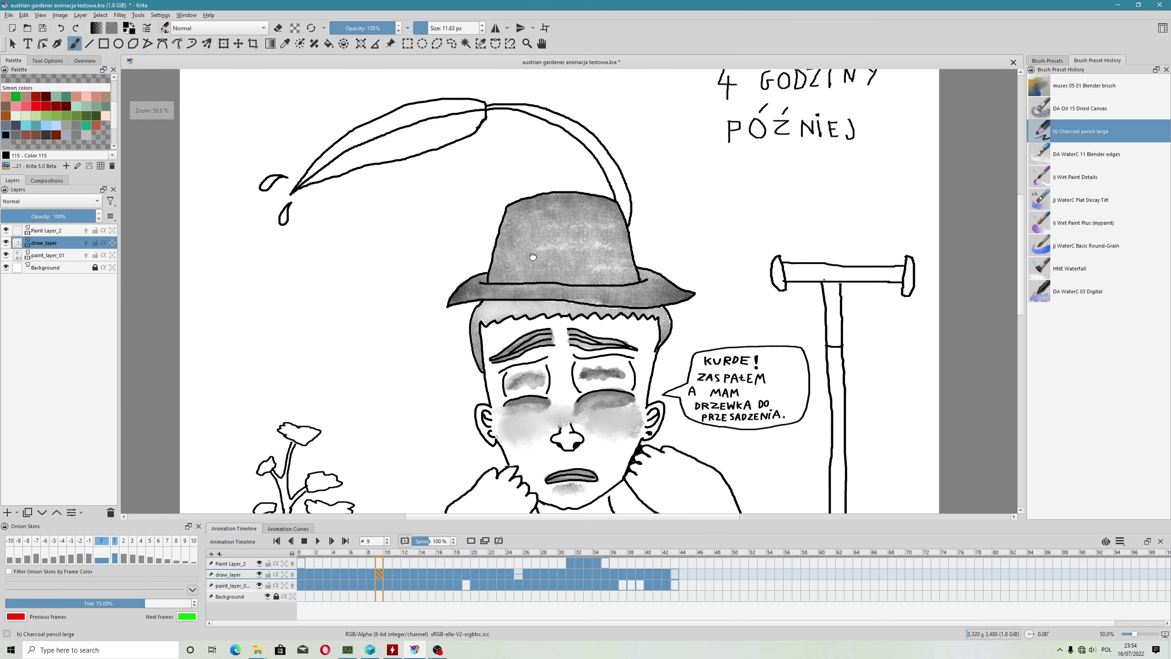
pyautogui.scroll(3, 517, 278)
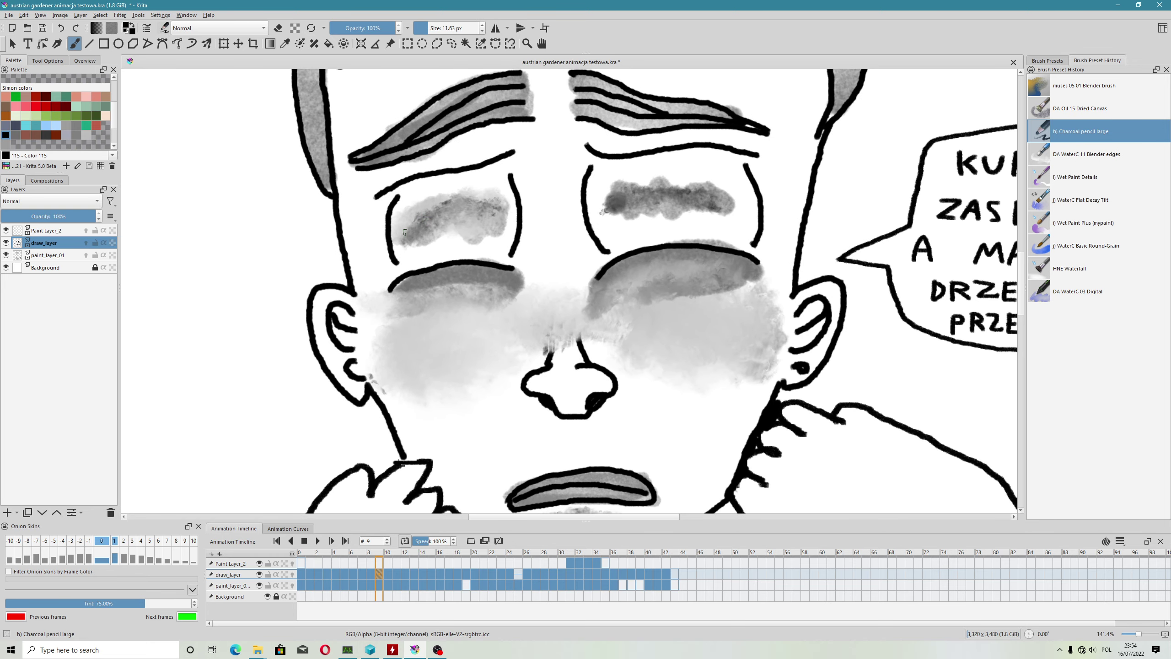
pyautogui.moveTo(404, 232)
pyautogui.mouseDown()
pyautogui.moveTo(480, 213)
pyautogui.moveTo(405, 234)
pyautogui.mouseUp()
pyautogui.moveTo(607, 208); pyautogui.dragTo(715, 215)
pyautogui.hotkey('ctrl', 'z')
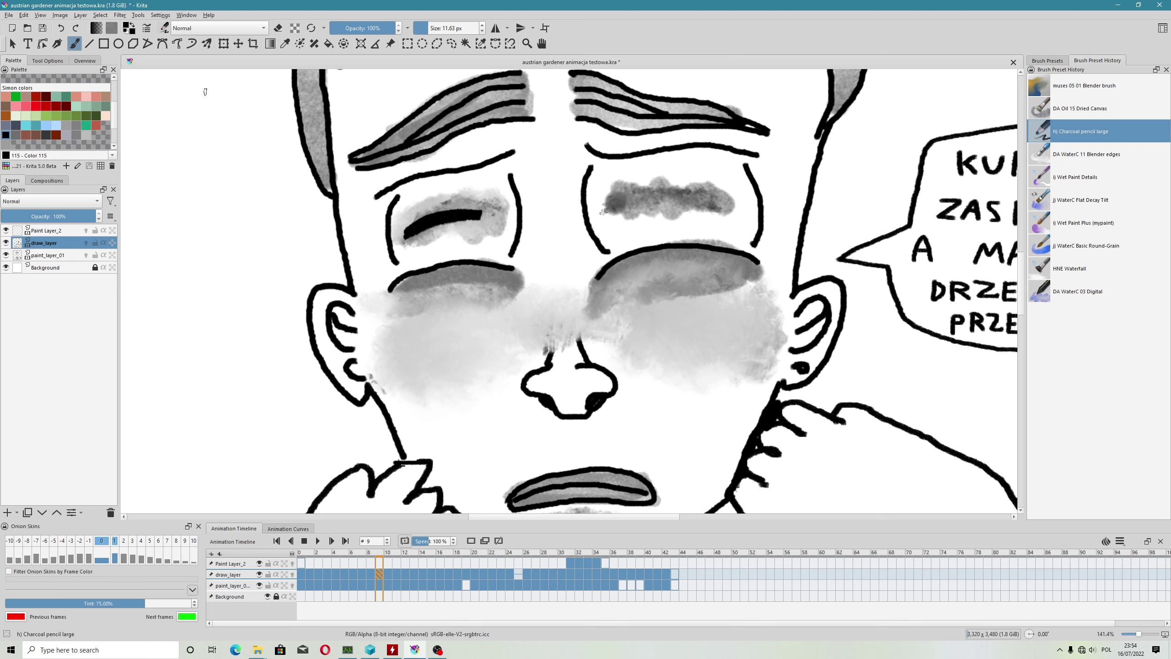
# Step: Blend the right-eye shading with muses 05 01 Blender and reduce its size to about 67 px
pyautogui.click(165, 35)
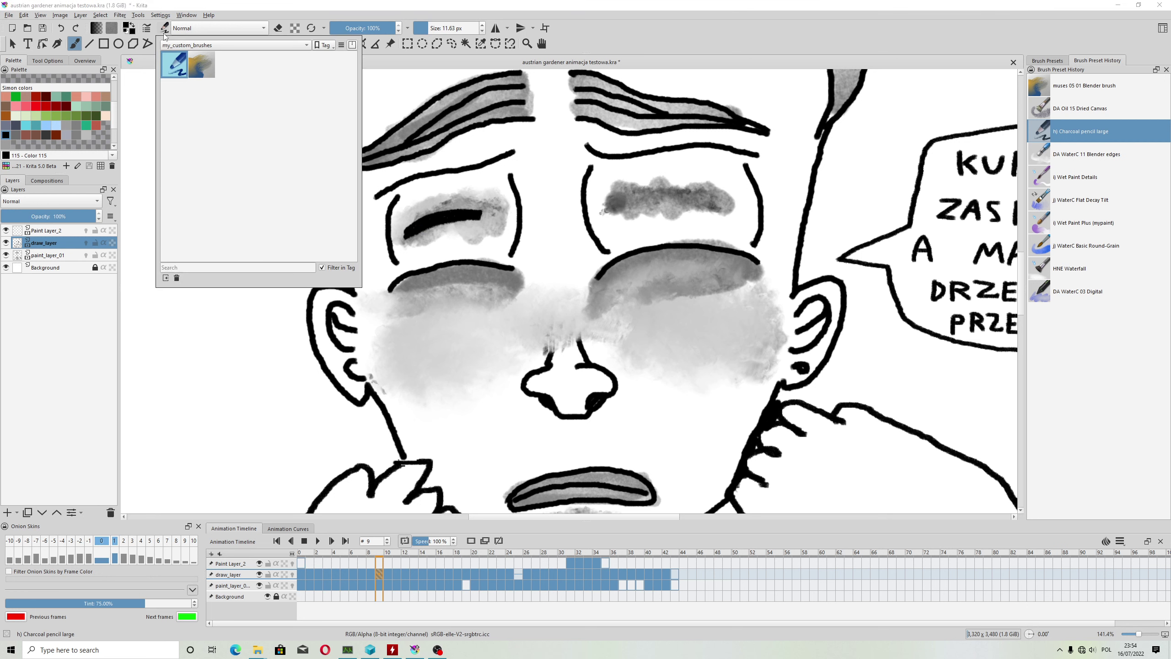
pyautogui.click(195, 63)
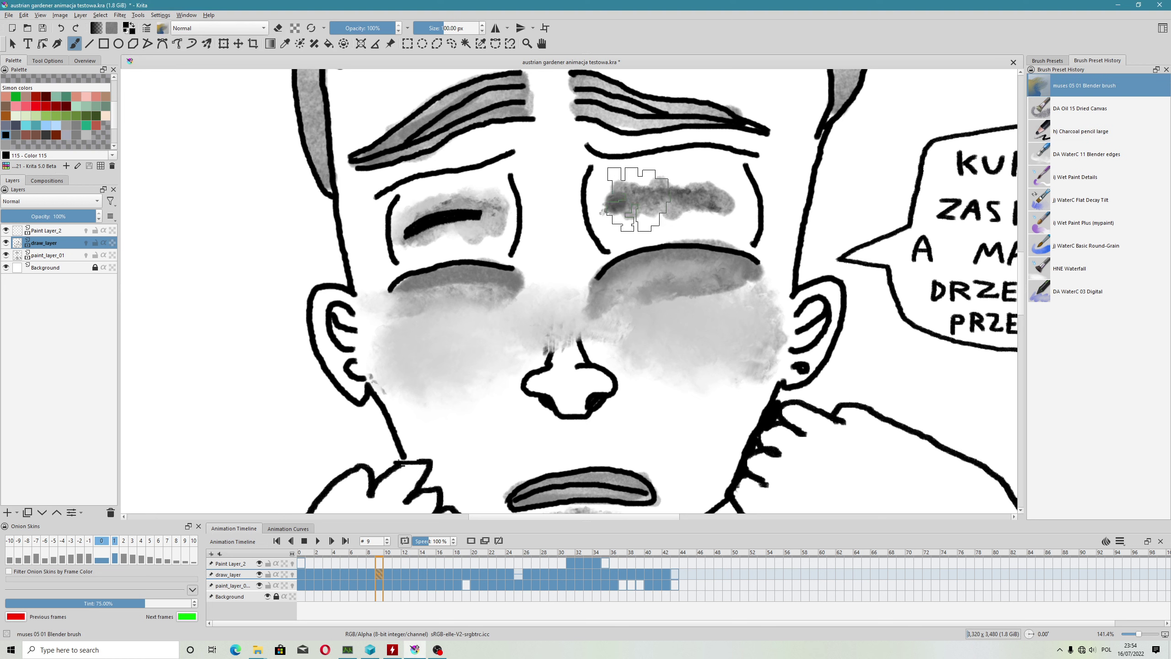
pyautogui.moveTo(638, 199); pyautogui.dragTo(622, 202)
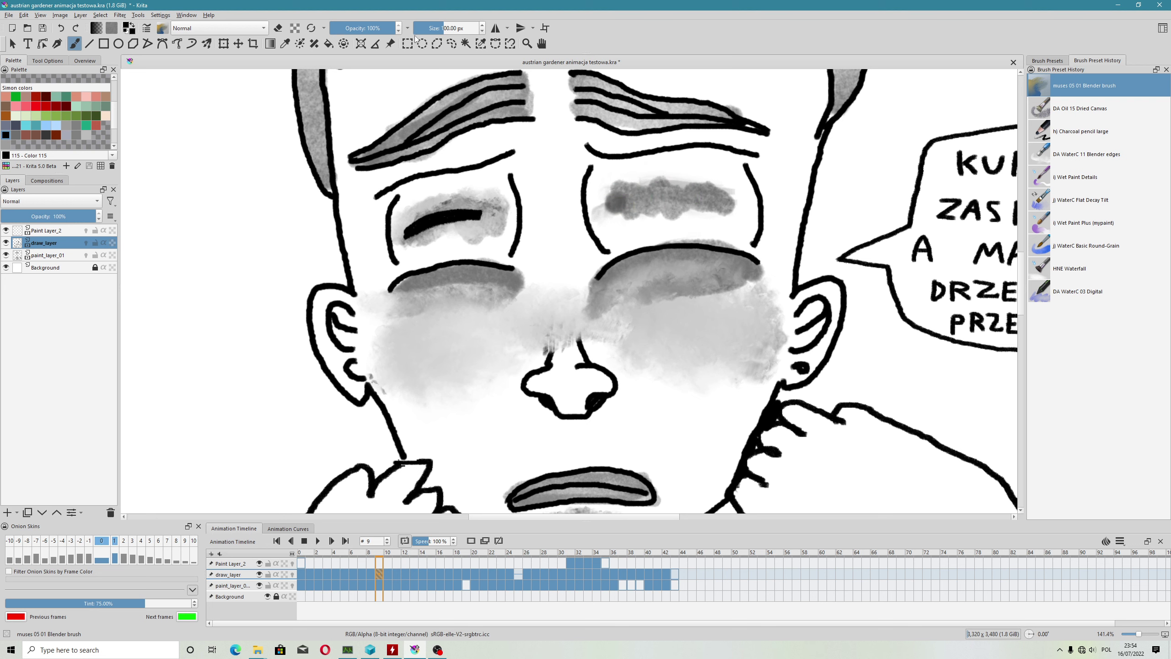
pyautogui.moveTo(443, 29); pyautogui.dragTo(440, 29)
# Step: Overwrite the Blender preset, shrink the brush, and smear right-eye shading on paint_layer_01
pyautogui.click(146, 28)
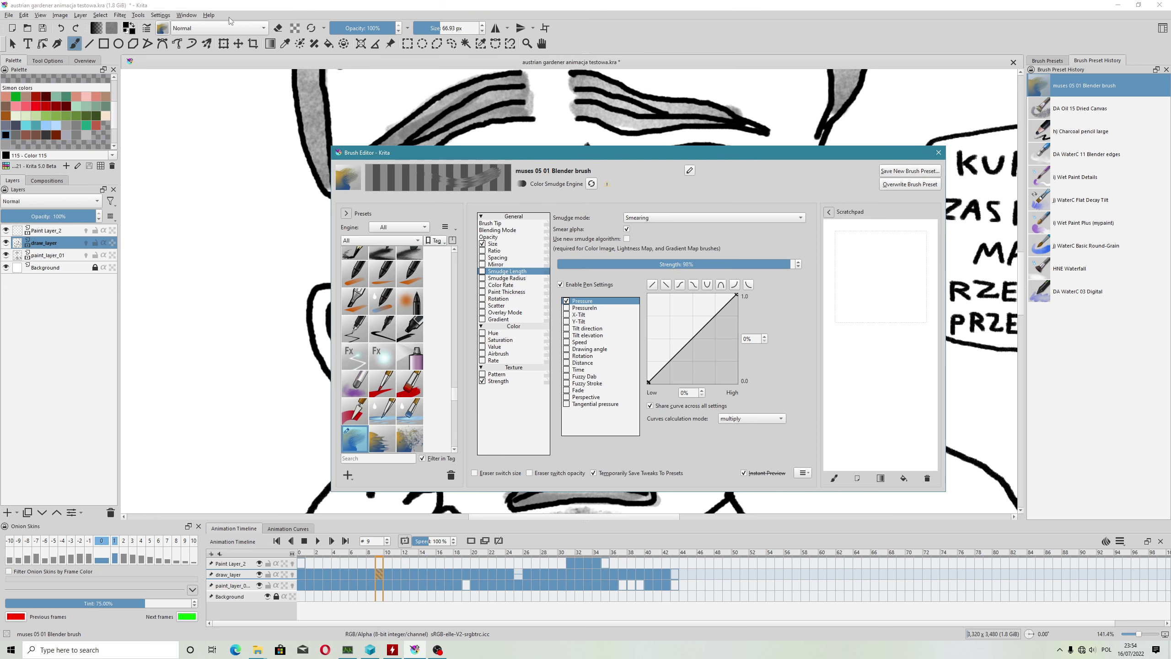
pyautogui.click(896, 185)
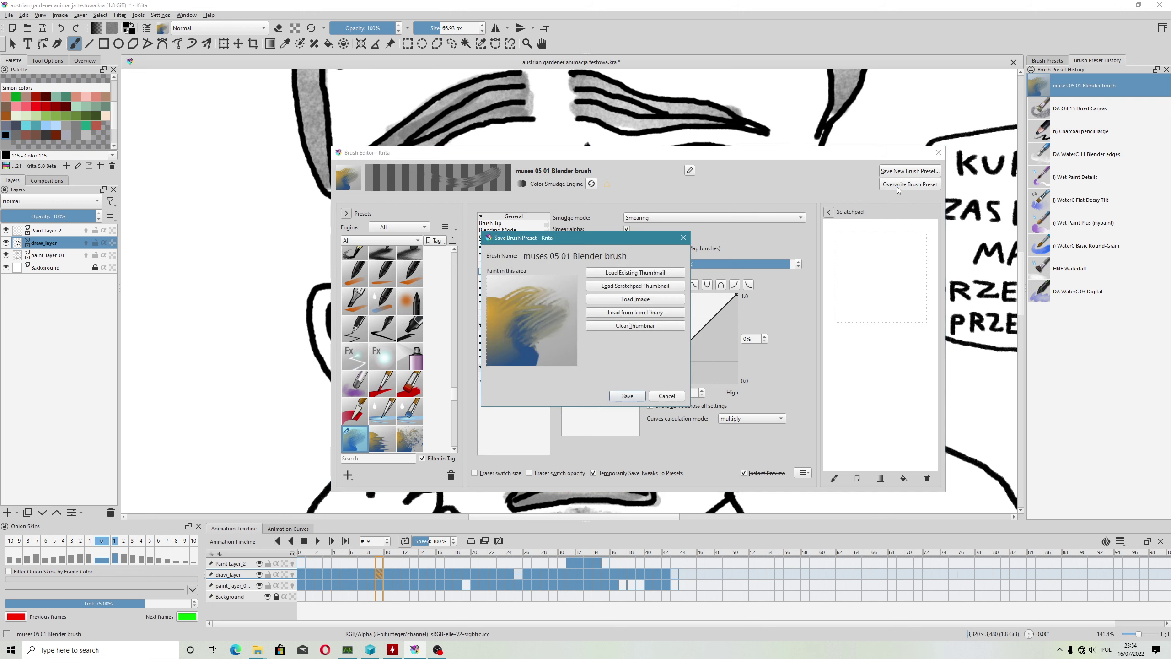
pyautogui.click(626, 396)
pyautogui.click(938, 152)
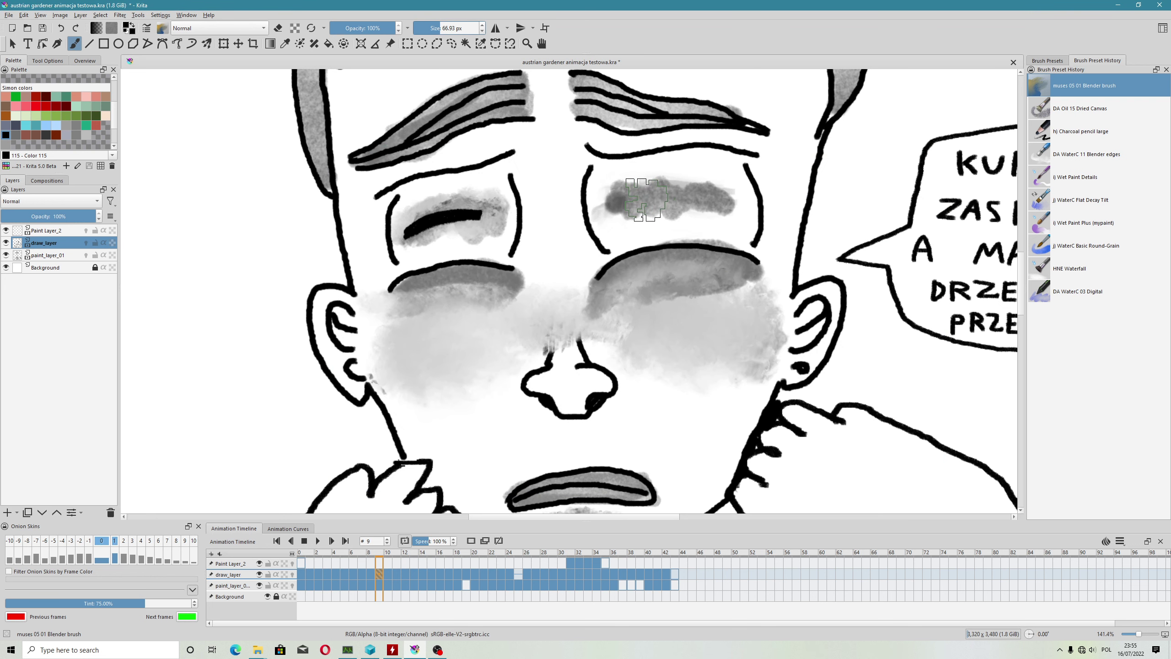
pyautogui.press('[')
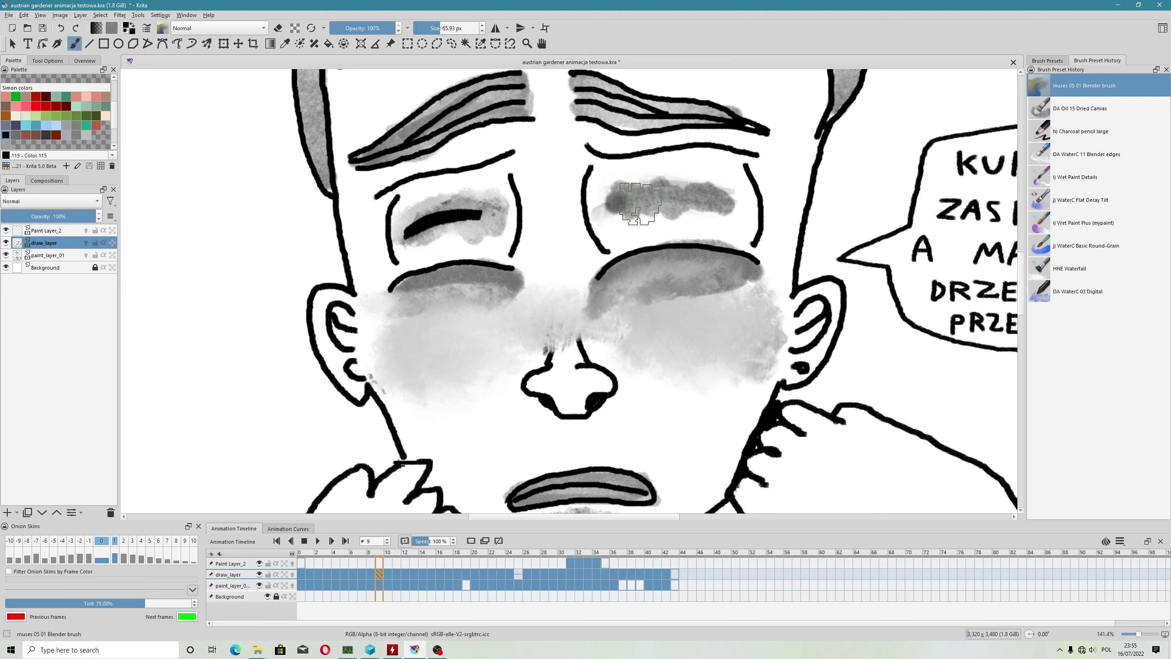
pyautogui.press('pagedown')
pyautogui.moveTo(640, 204); pyautogui.dragTo(723, 201)
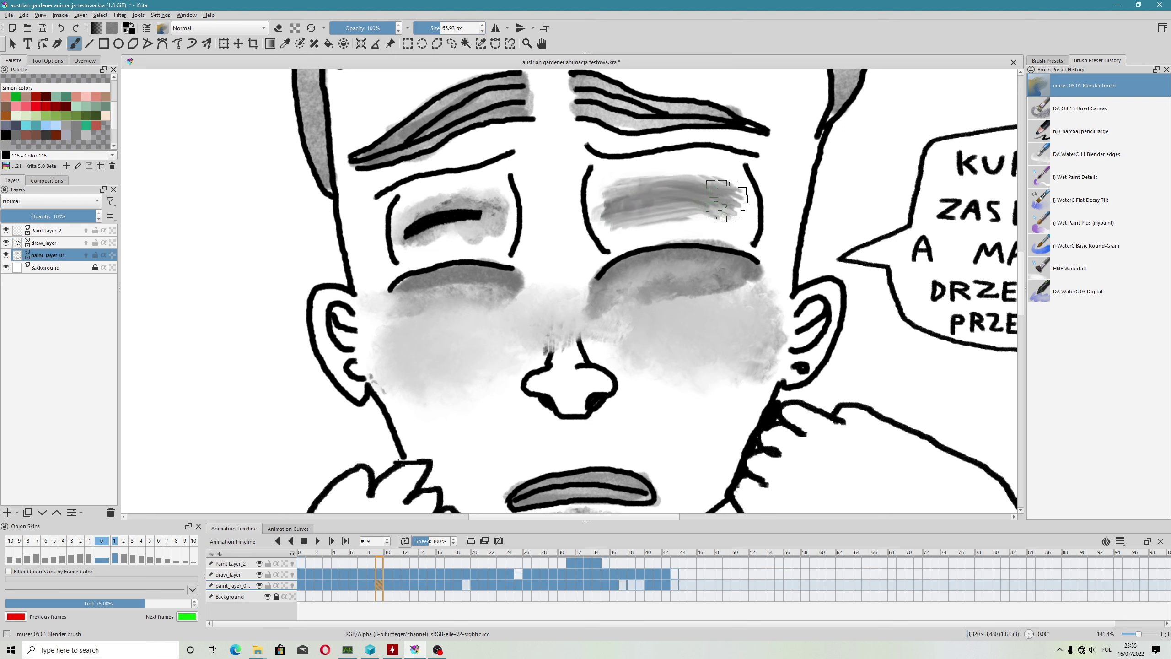
# Step: Set the Blender brush smudge mode to Dulling with an S-shaped pressure curve
pyautogui.click(162, 34)
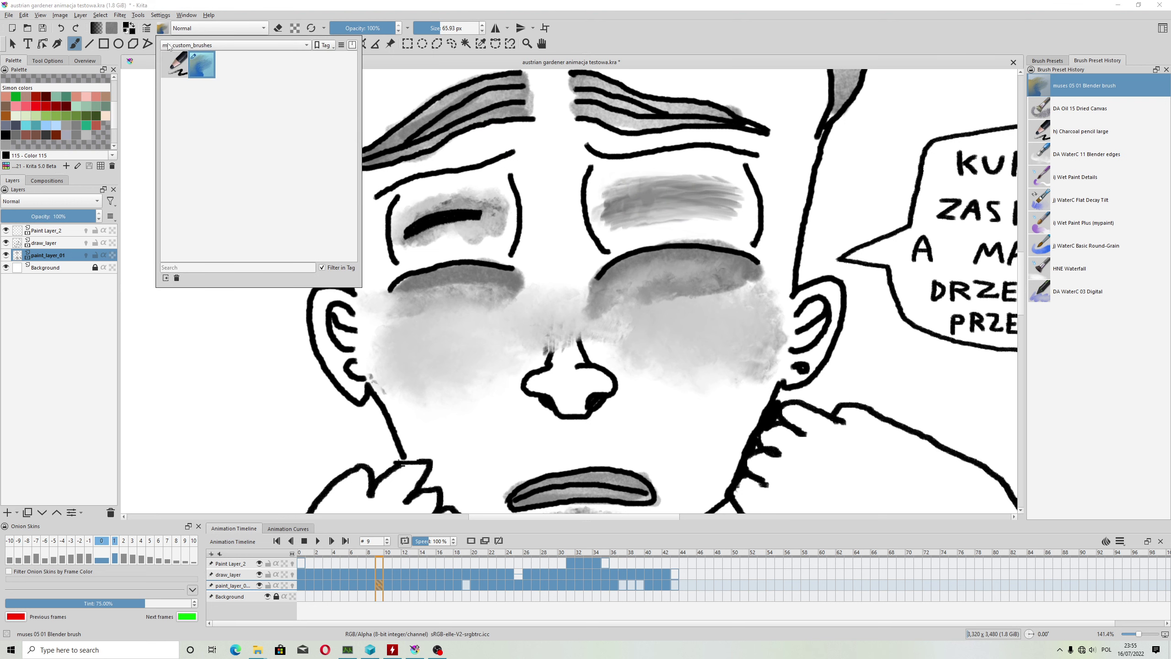
pyautogui.click(148, 33)
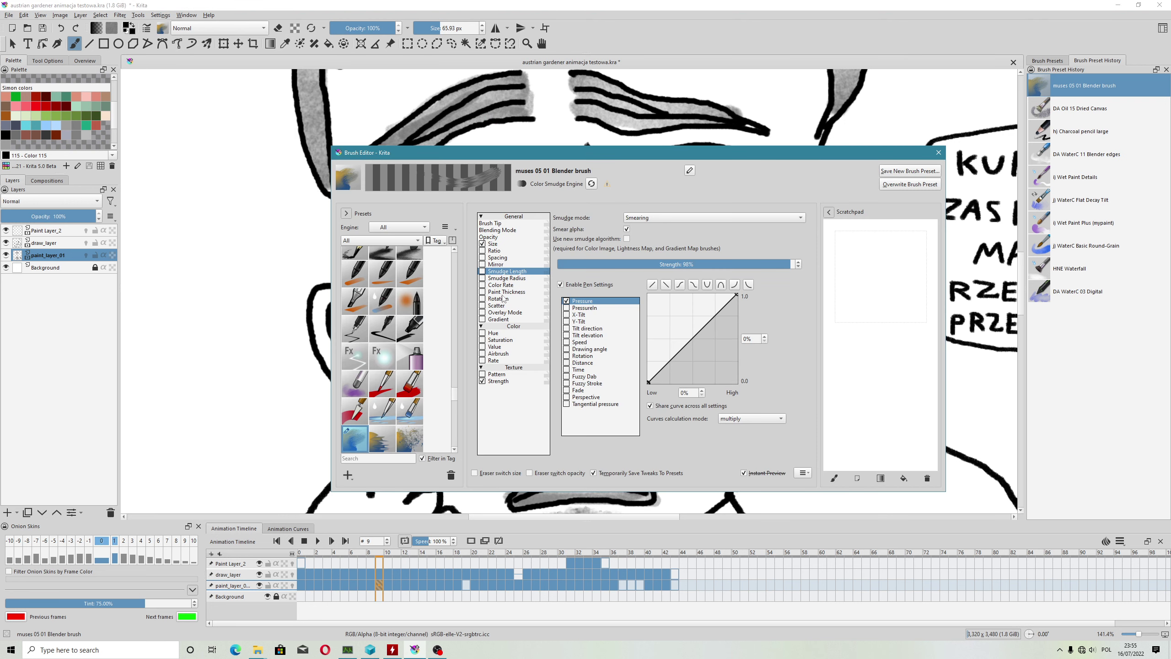
pyautogui.click(482, 271)
pyautogui.click(662, 218)
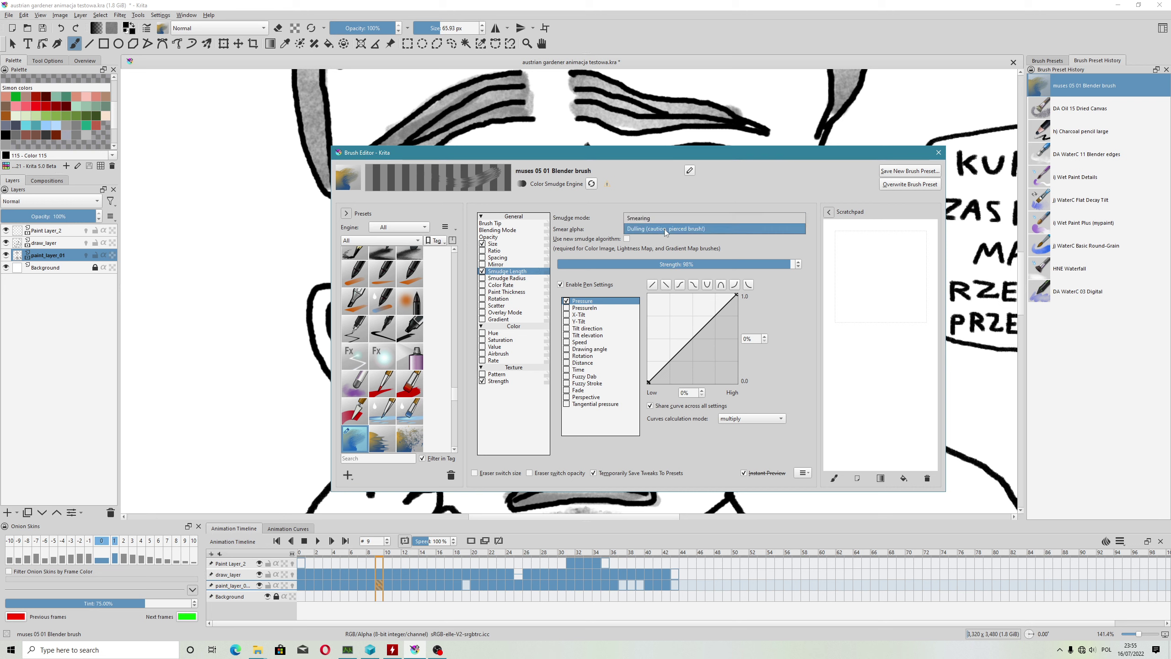
pyautogui.click(665, 229)
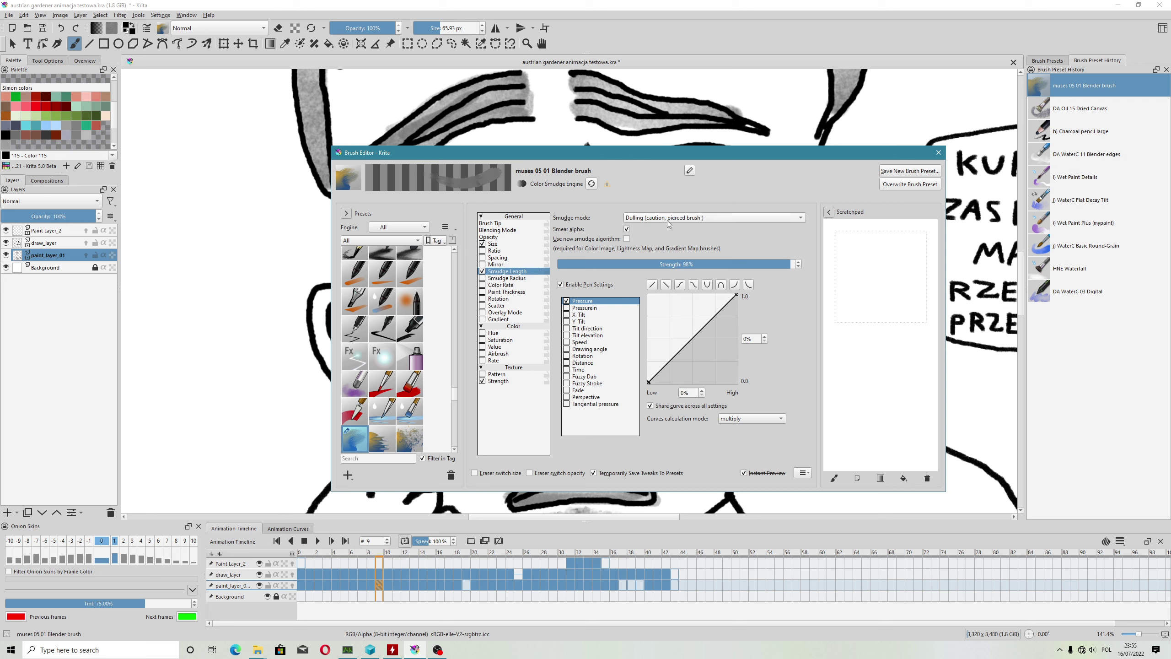
pyautogui.click(680, 284)
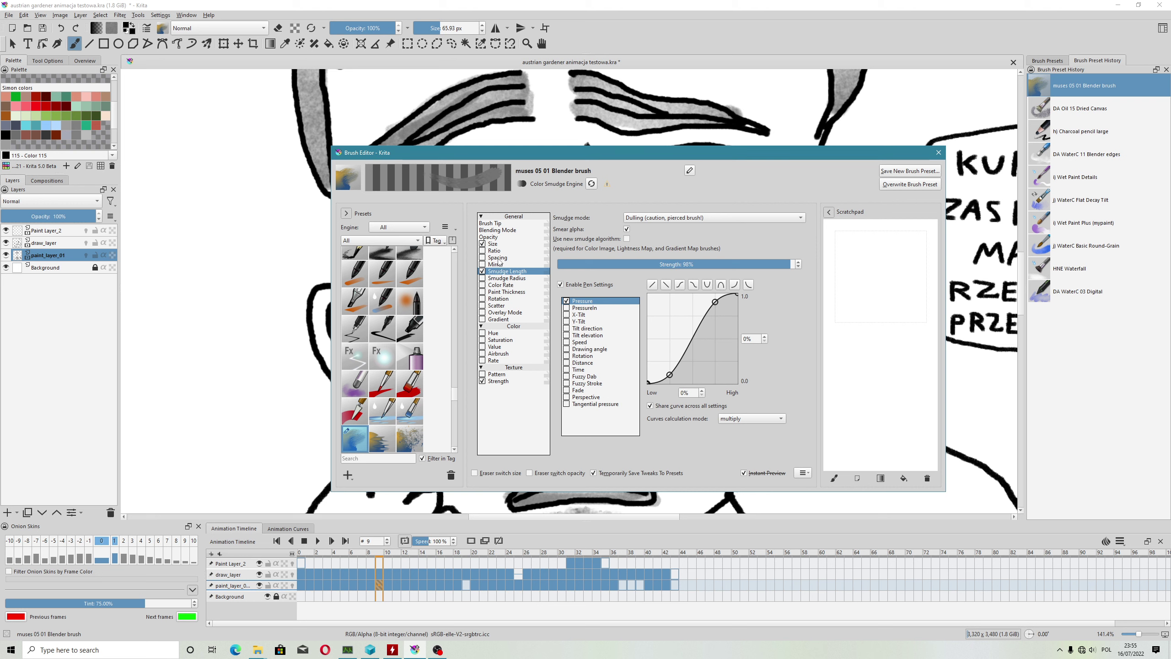
# Step: Give scatter an S-shaped pressure curve at 35% strength, testing on the right cheek
pyautogui.click(501, 306)
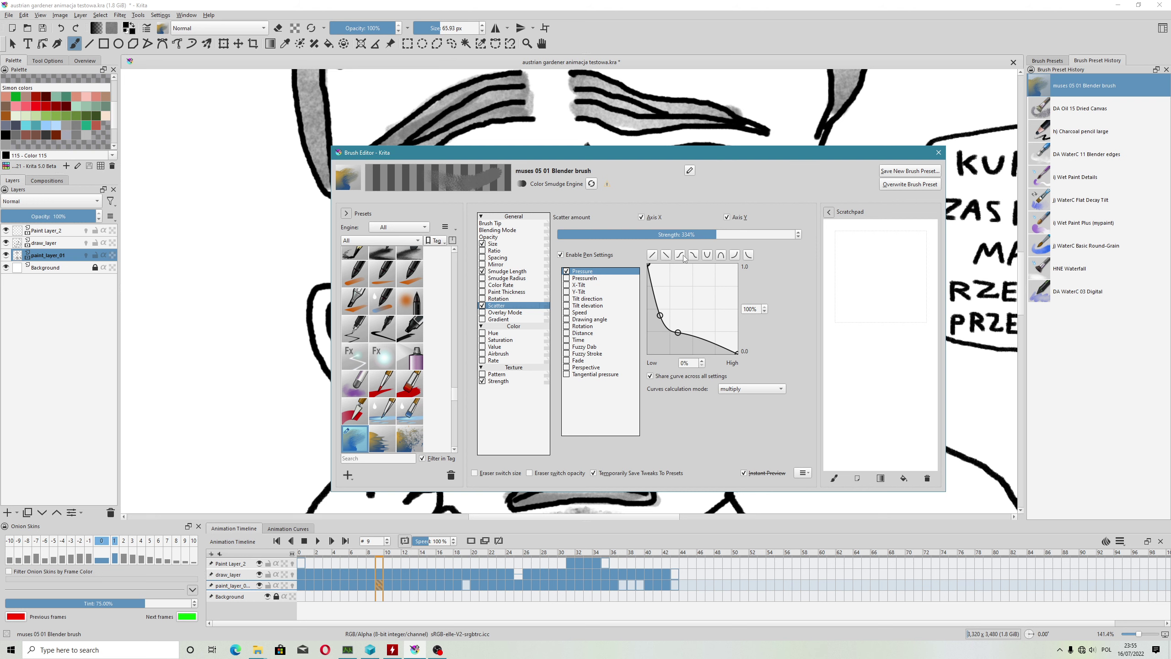
pyautogui.moveTo(724, 155); pyautogui.dragTo(717, 272)
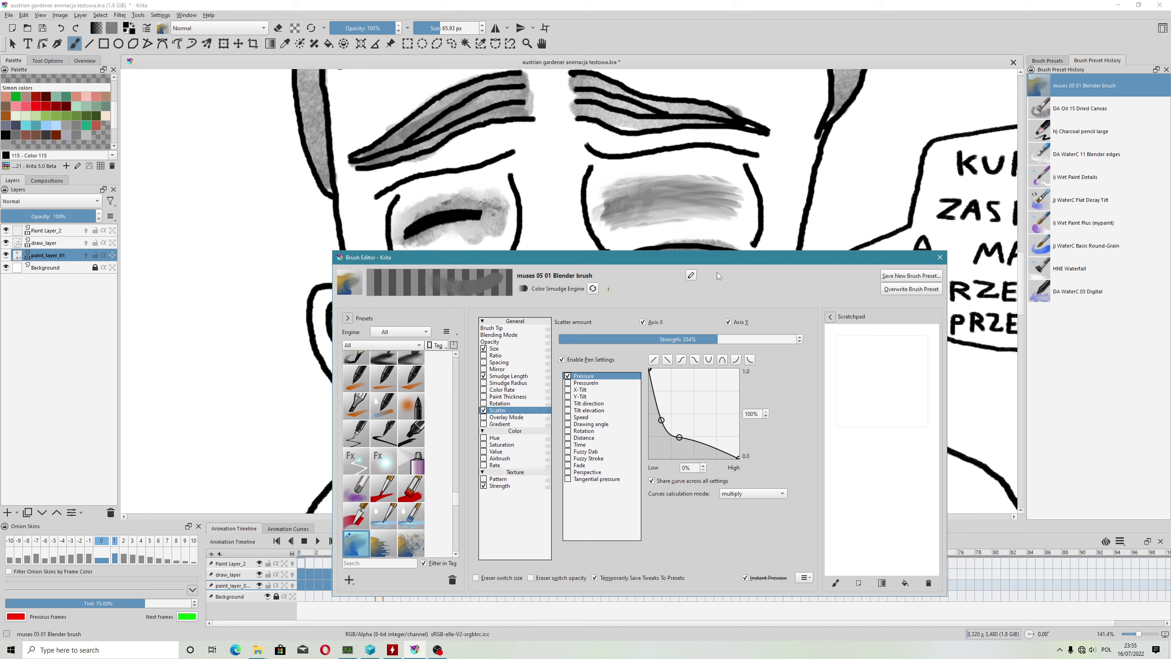
pyautogui.moveTo(712, 338)
pyautogui.mouseDown()
pyautogui.moveTo(577, 329)
pyautogui.moveTo(731, 331)
pyautogui.mouseUp()
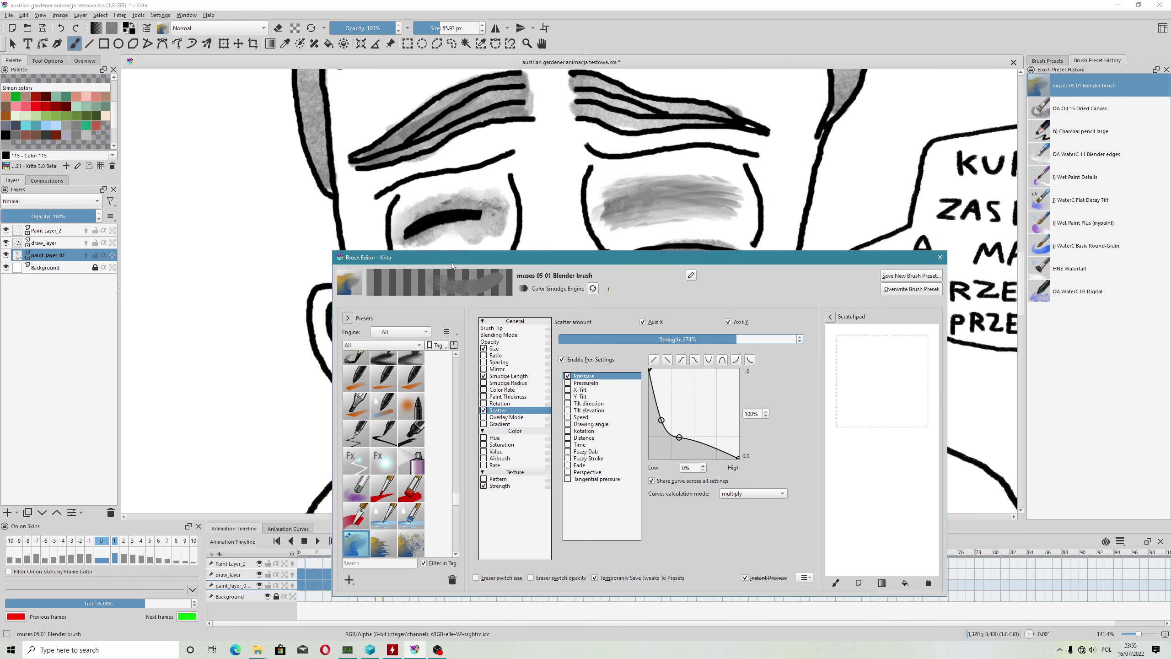
pyautogui.moveTo(613, 210); pyautogui.dragTo(696, 194)
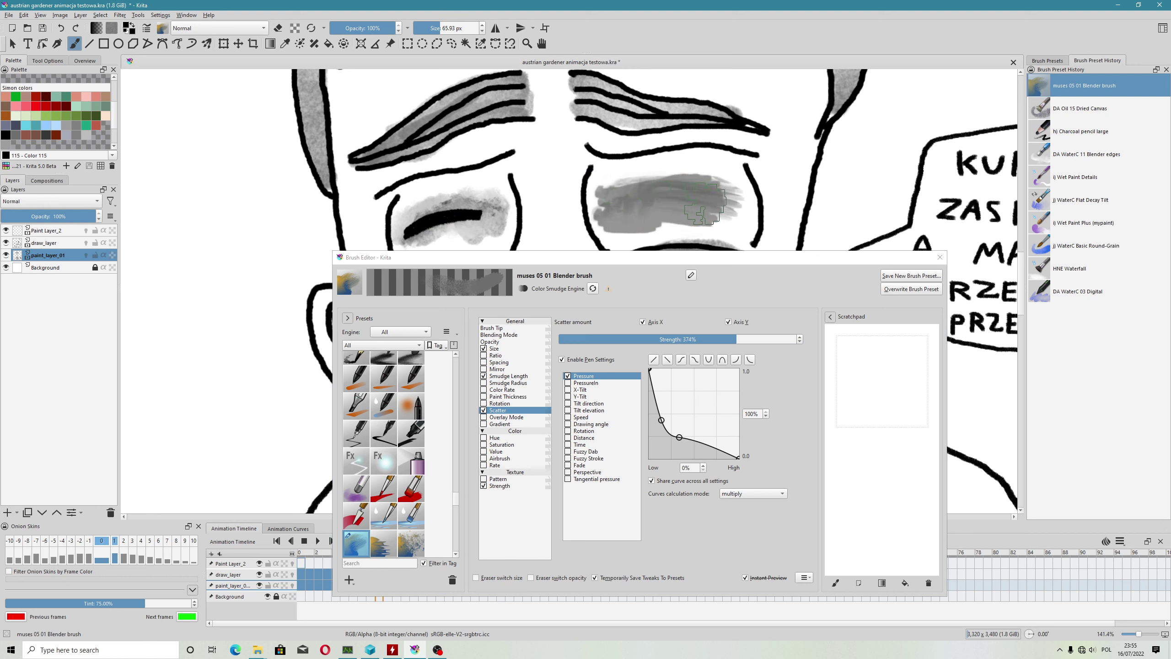
pyautogui.hotkey('ctrl', 'z')
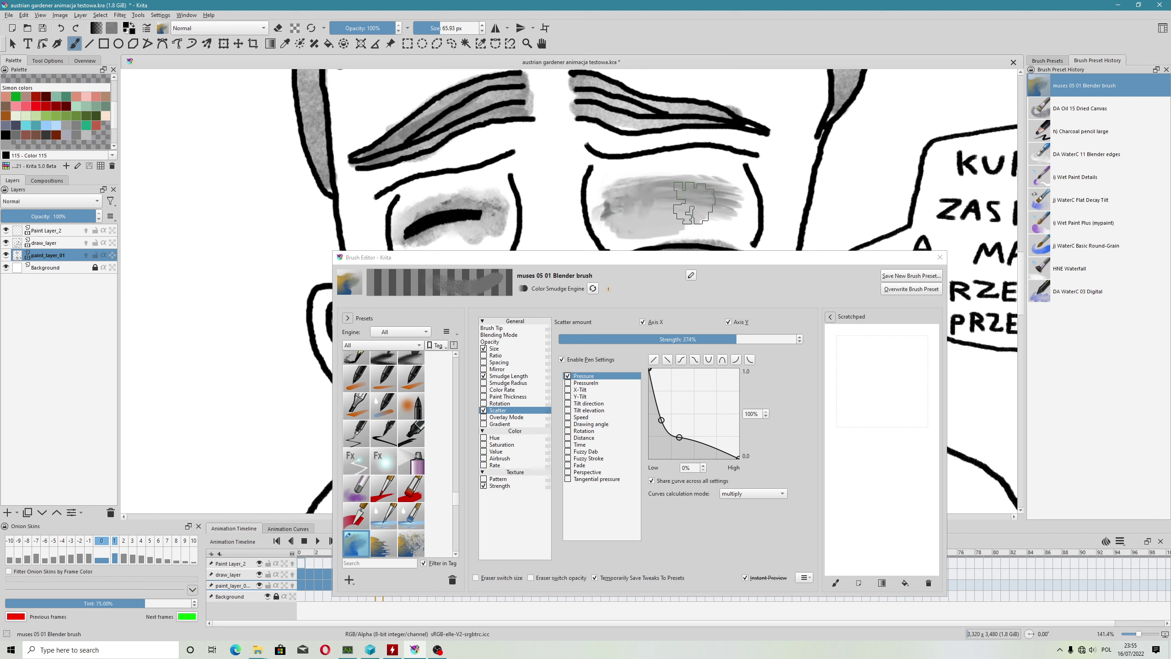
pyautogui.click(681, 359)
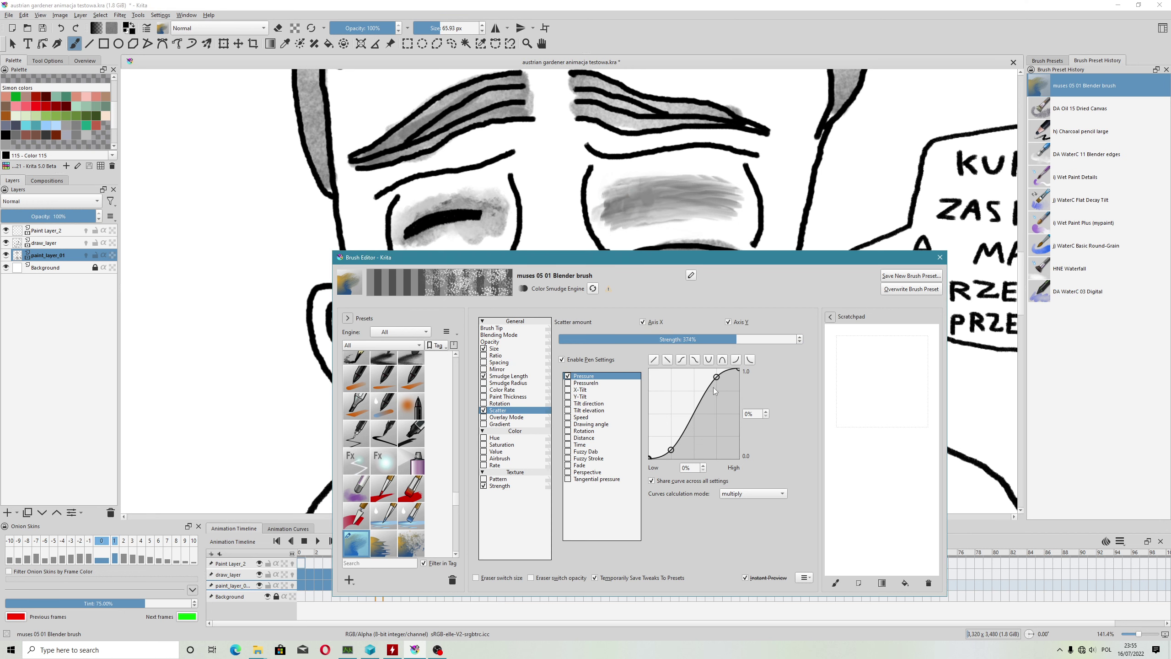
pyautogui.moveTo(628, 339); pyautogui.dragTo(575, 339)
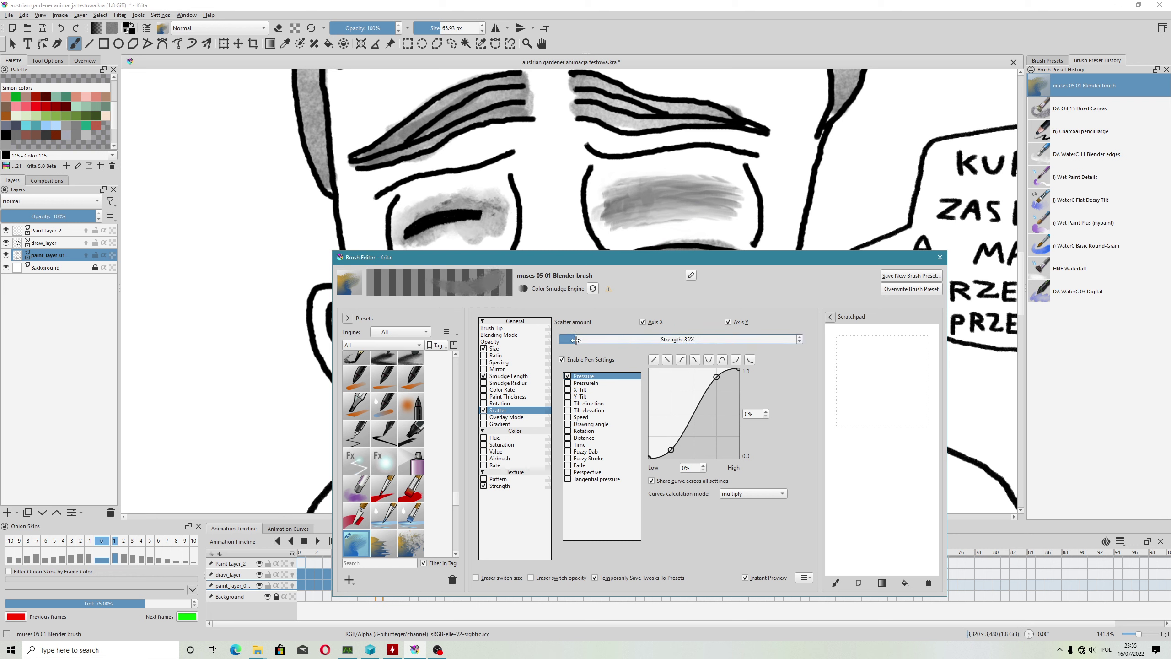
pyautogui.moveTo(627, 182); pyautogui.dragTo(600, 216)
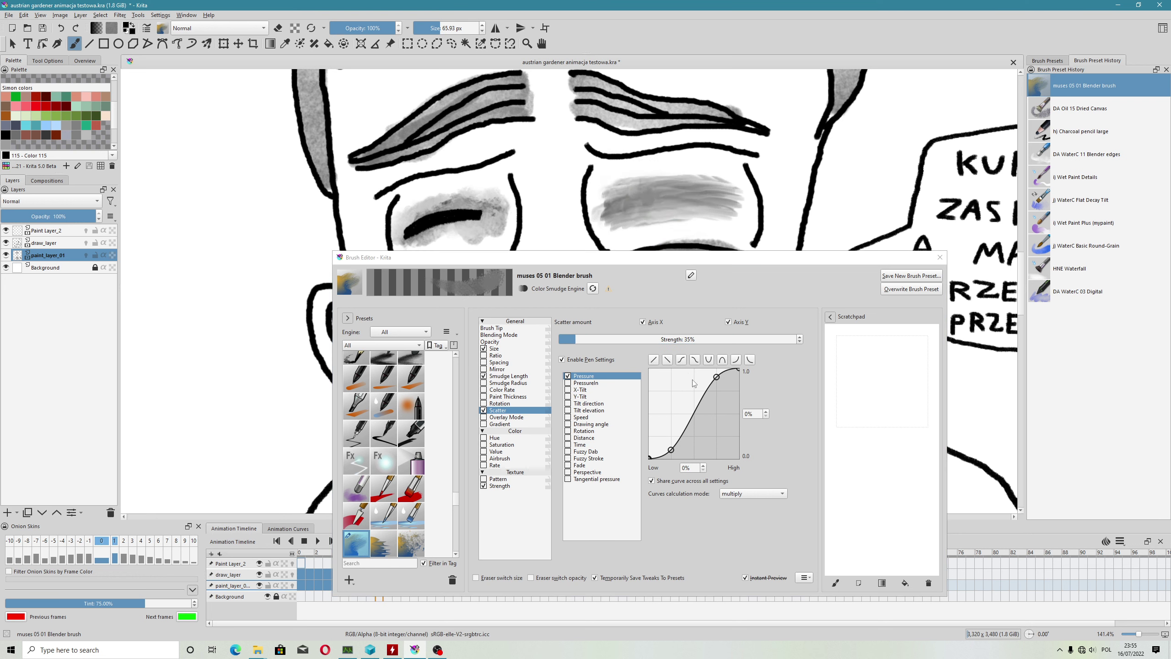
# Step: Shrink the brush tip to about 48 px and smudge the right cheek shading
pyautogui.click(494, 348)
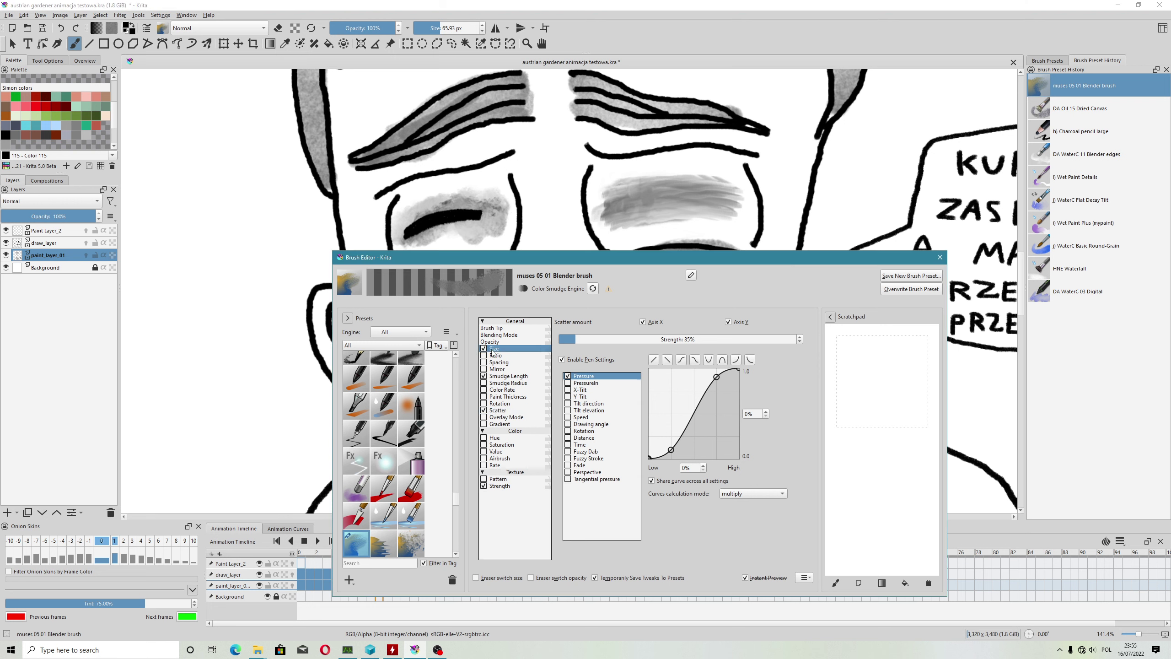
pyautogui.click(491, 328)
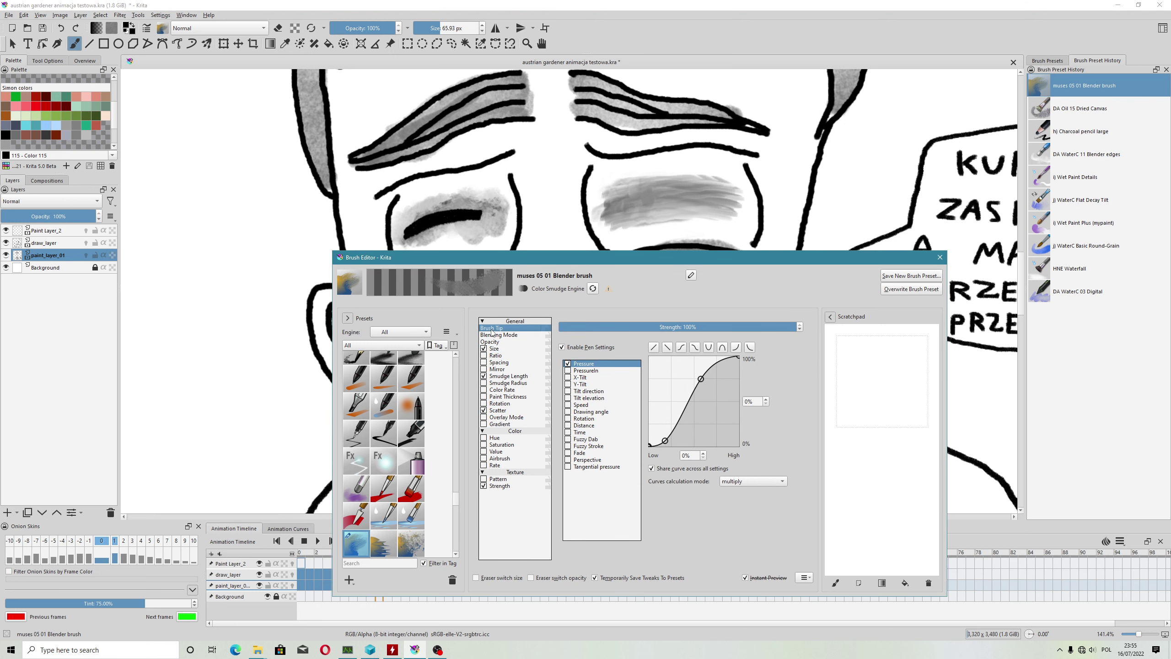
pyautogui.click(740, 368)
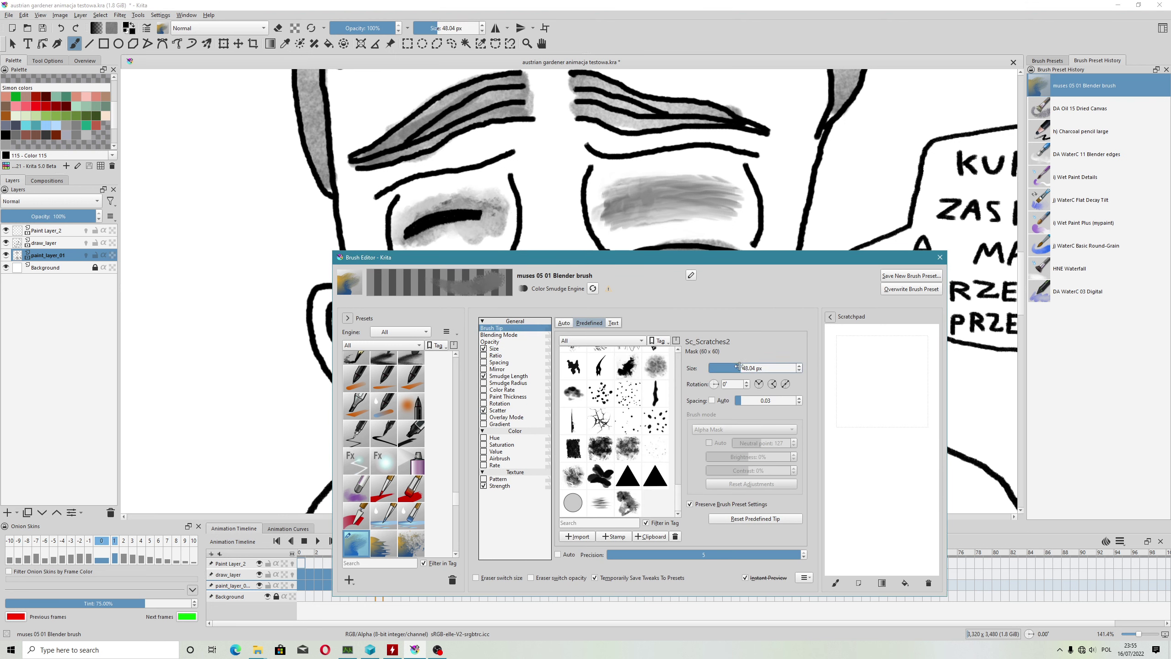
pyautogui.moveTo(604, 199); pyautogui.dragTo(663, 206)
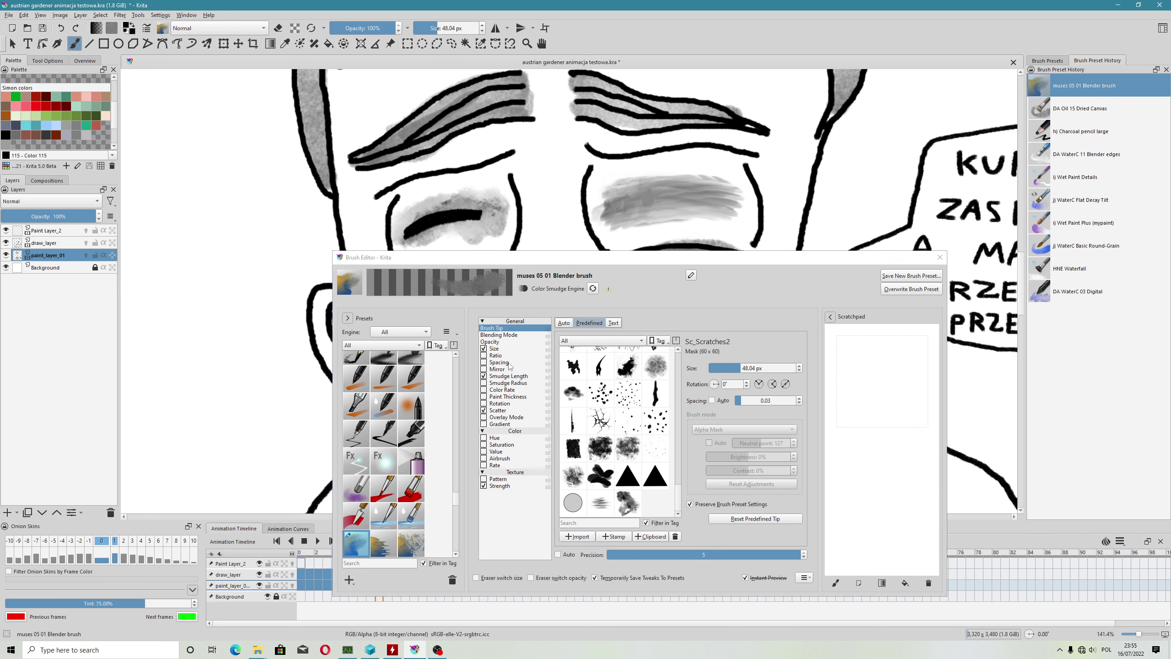
pyautogui.click(508, 376)
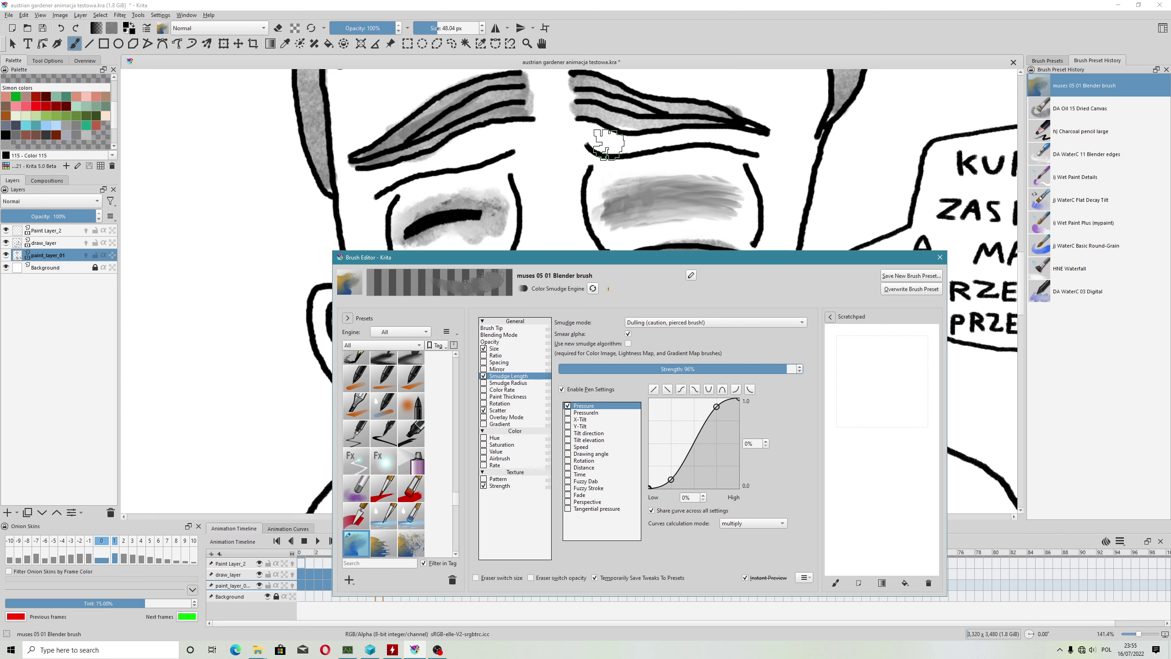
pyautogui.moveTo(608, 203); pyautogui.dragTo(697, 195)
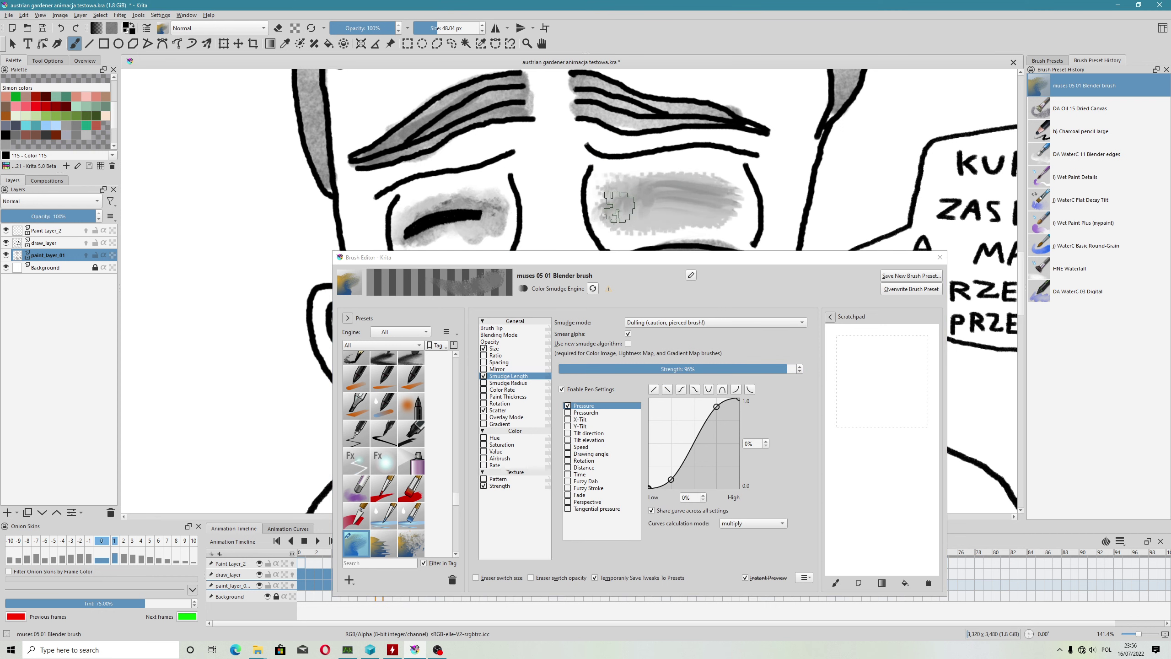
# Step: Switch the brush tip to smear_paint and move the Brush Editor out of the way
pyautogui.scroll(-1, 699, 207)
pyautogui.scroll(-2, 701, 215)
pyautogui.scroll(2, 700, 215)
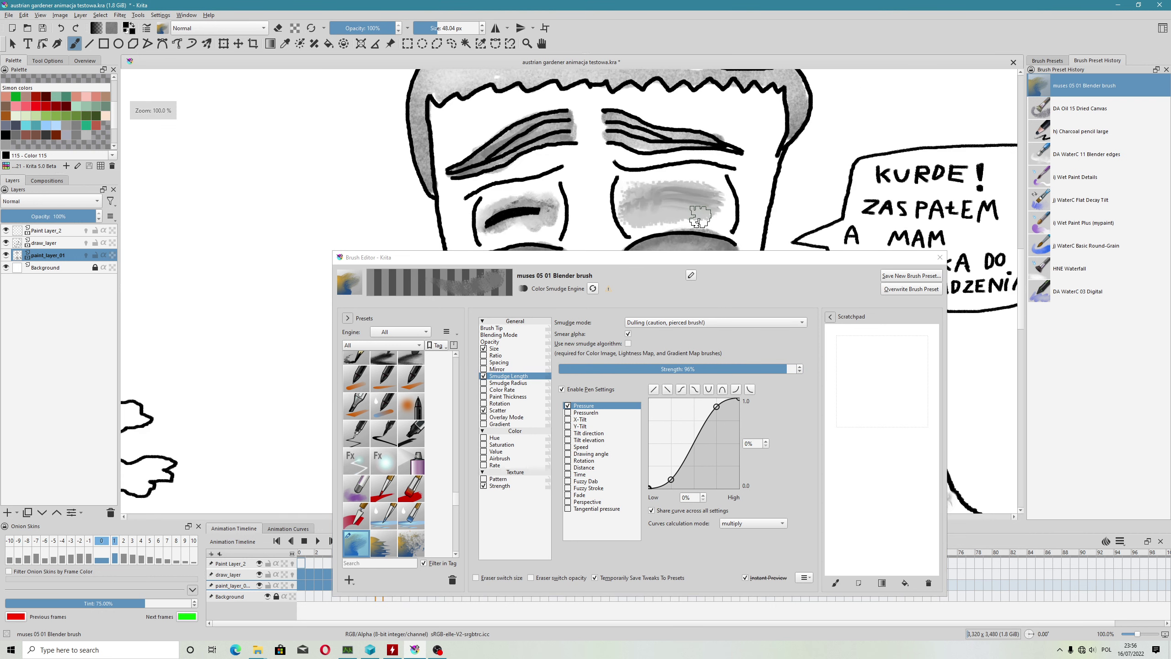
pyautogui.scroll(1, 700, 216)
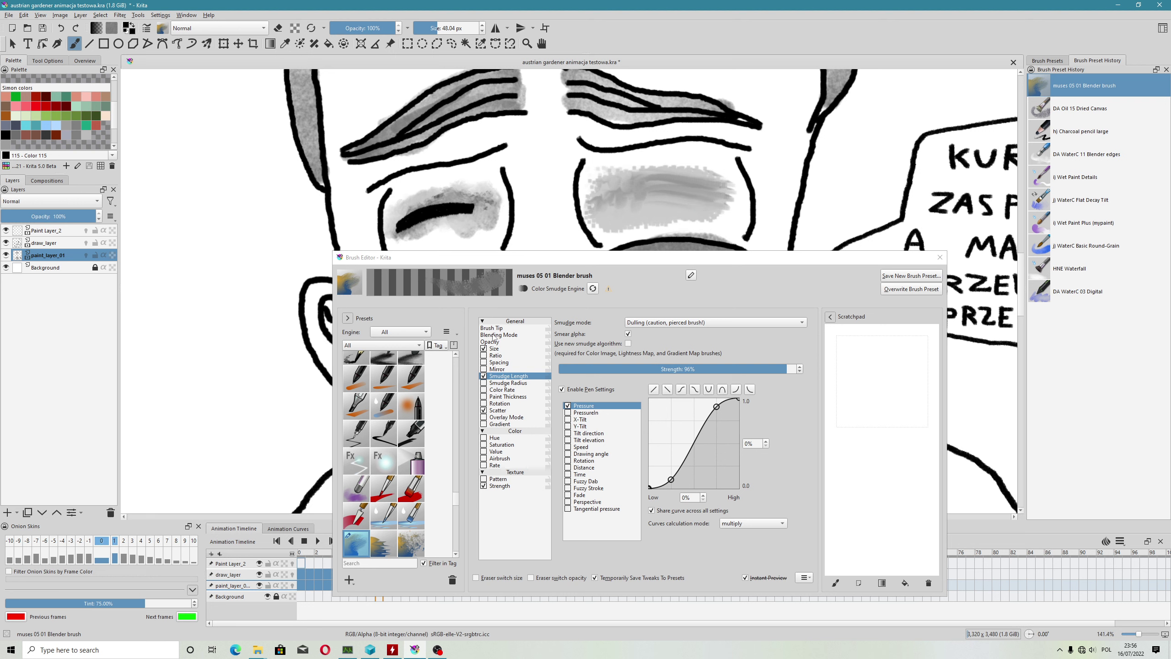
pyautogui.click(511, 327)
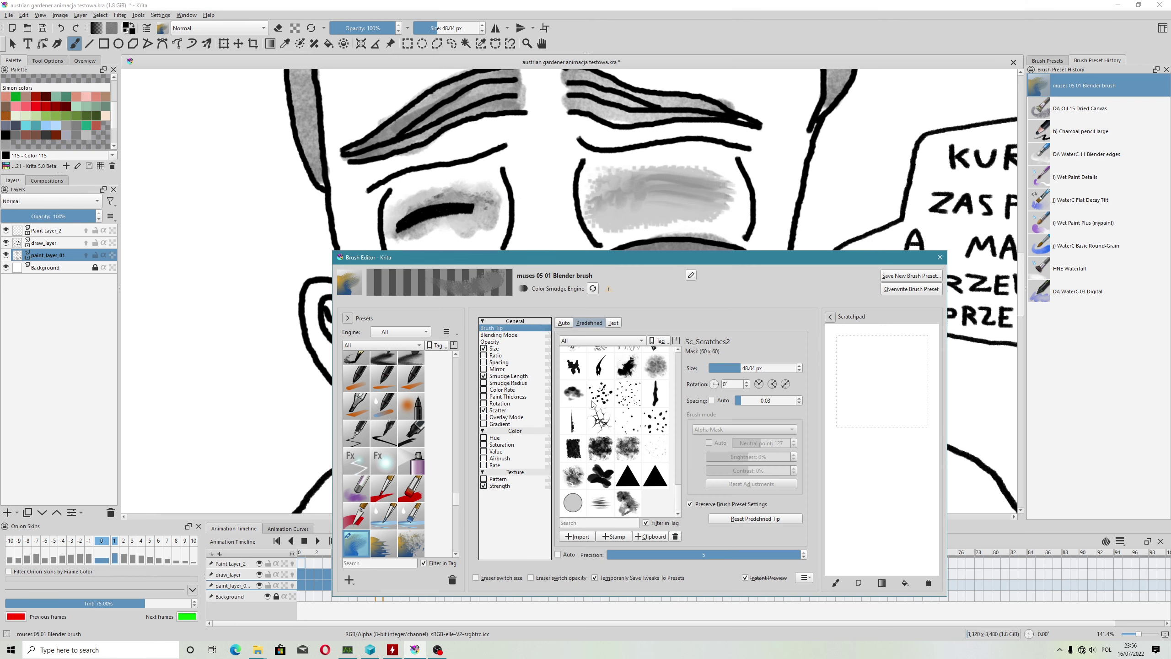
pyautogui.click(628, 366)
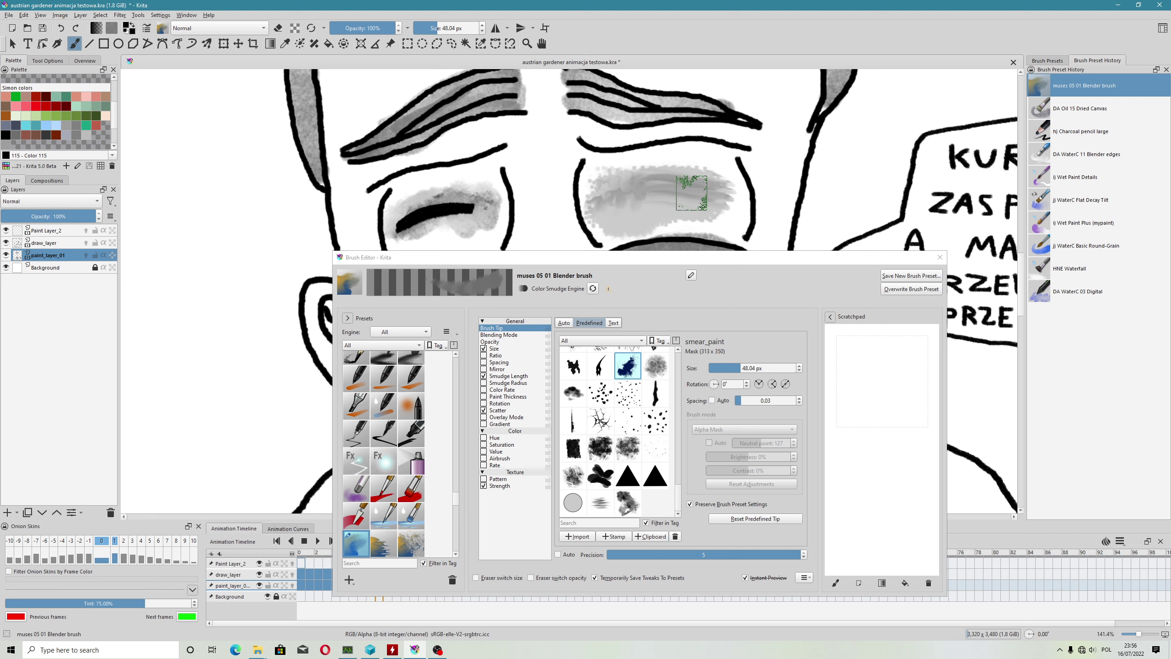
pyautogui.moveTo(792, 257)
pyautogui.mouseDown()
pyautogui.moveTo(758, 304)
pyautogui.moveTo(702, 510)
pyautogui.mouseUp()
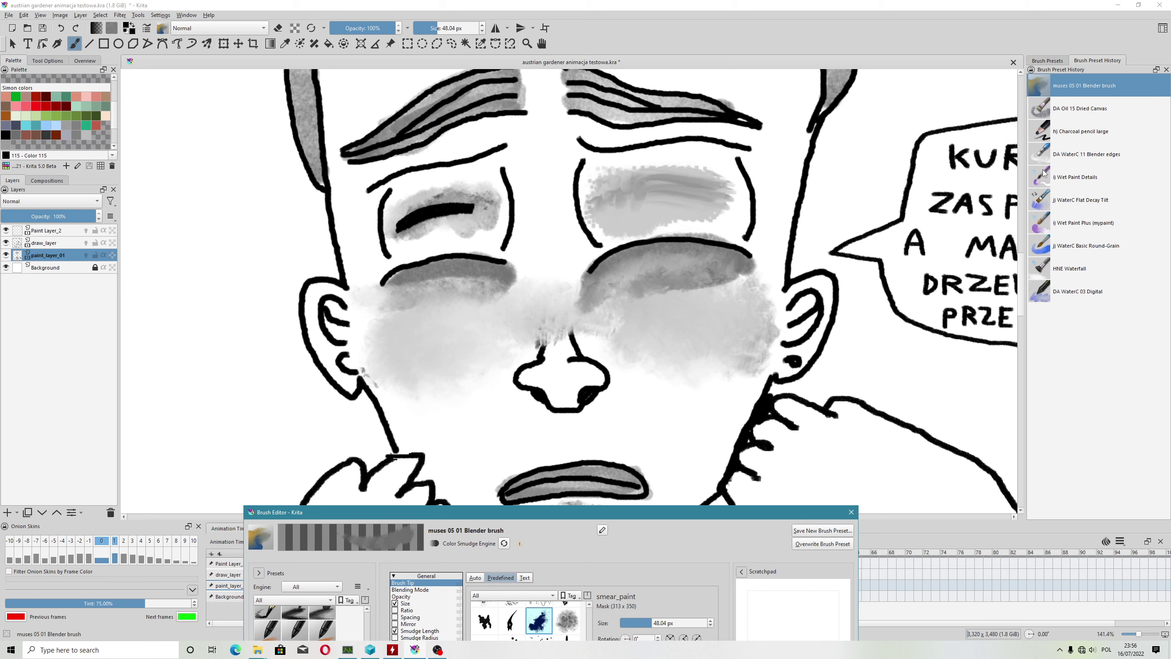
# Step: Select the a) Eraser Small preset and assign it to my_custom_brushes
pyautogui.click(1047, 60)
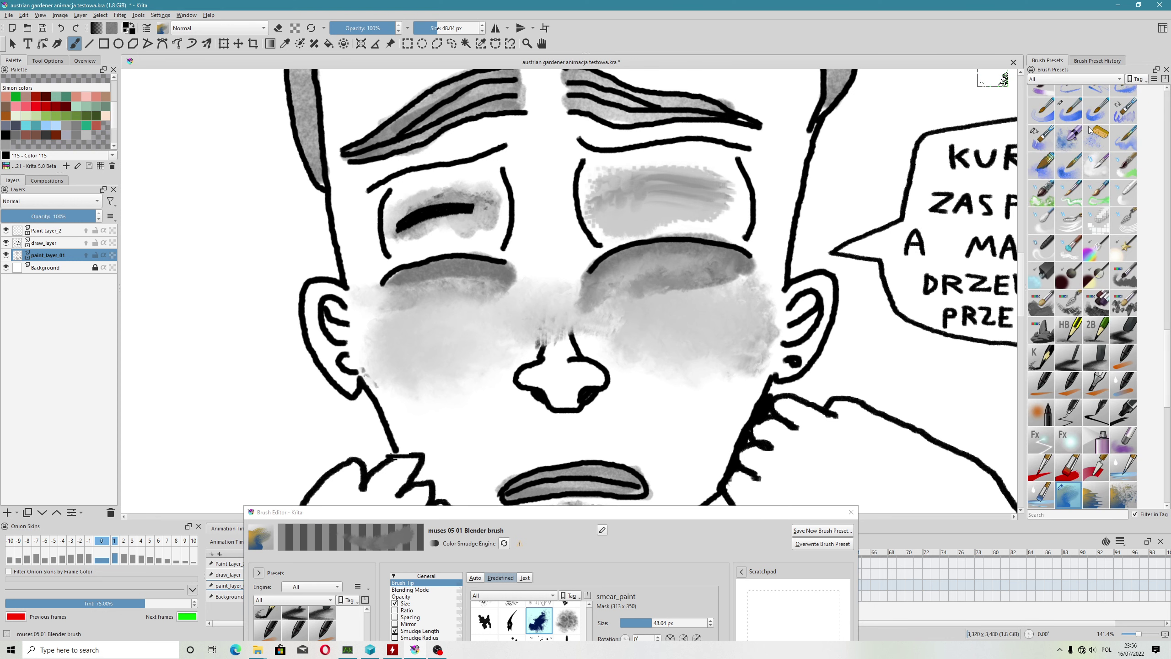
pyautogui.scroll(5, 1101, 315)
pyautogui.scroll(5, 1100, 315)
pyautogui.click(1103, 312)
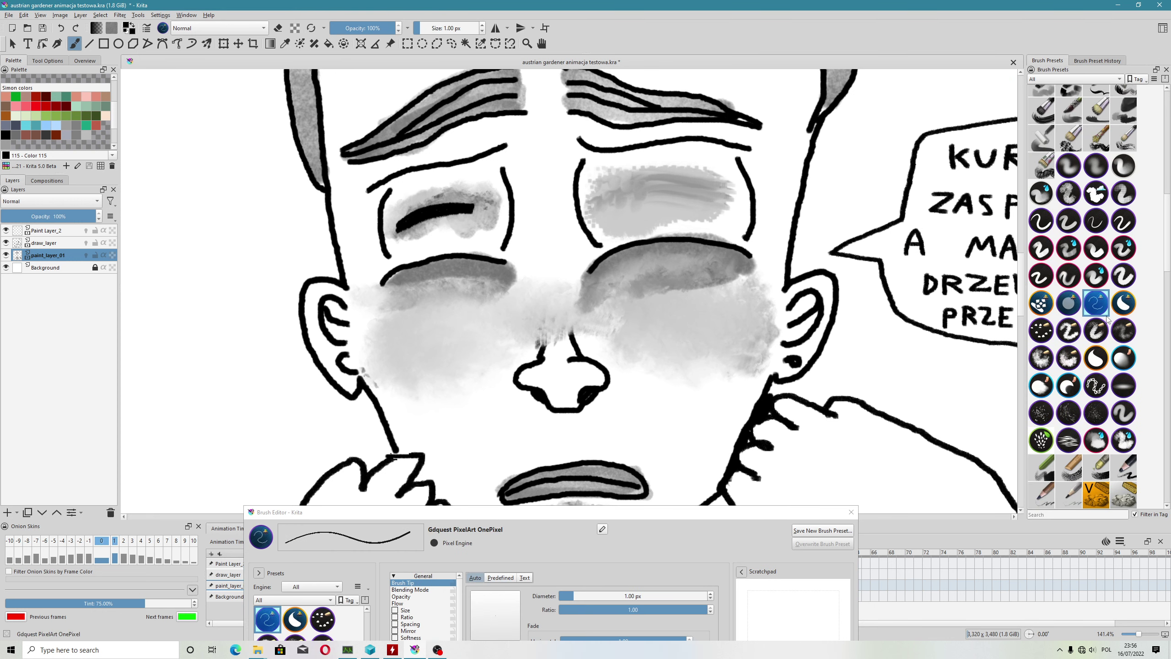
pyautogui.scroll(5, 1109, 316)
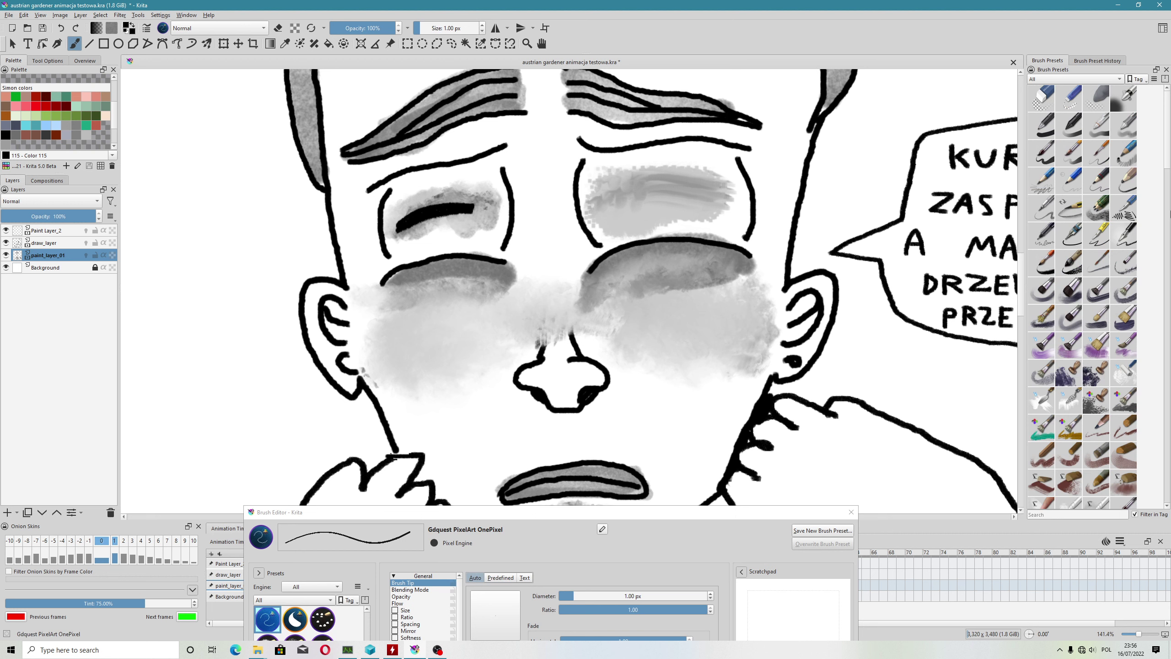
pyautogui.click(1068, 99)
pyautogui.rightClick(1061, 101)
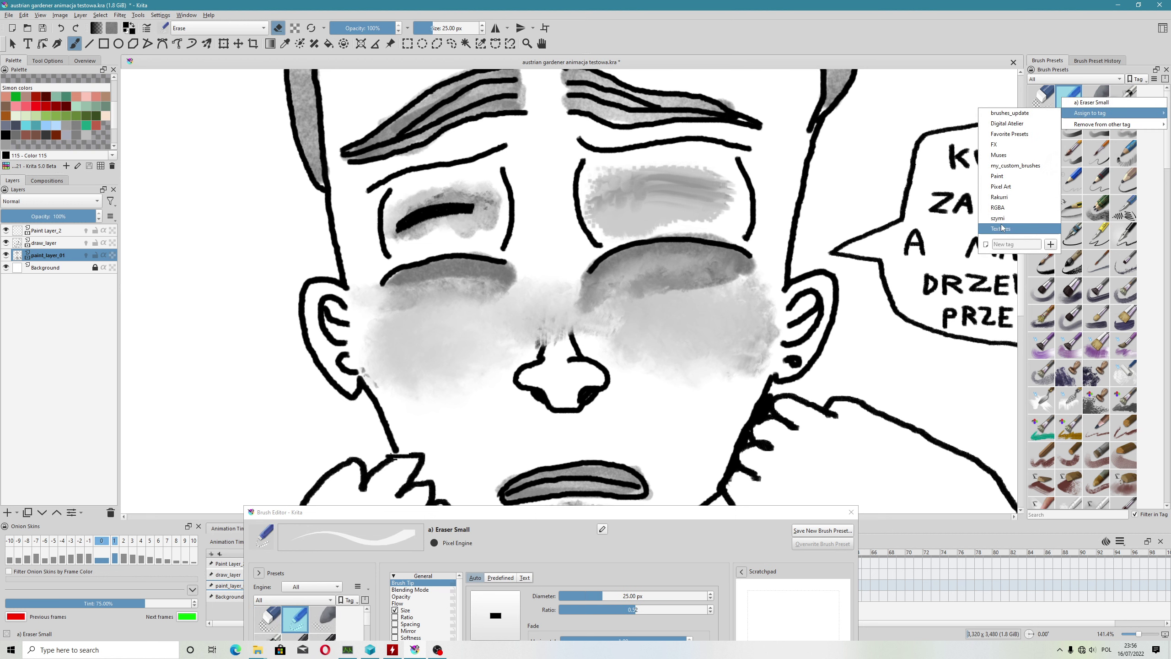
pyautogui.click(998, 218)
pyautogui.rightClick(1070, 102)
pyautogui.moveTo(1094, 115)
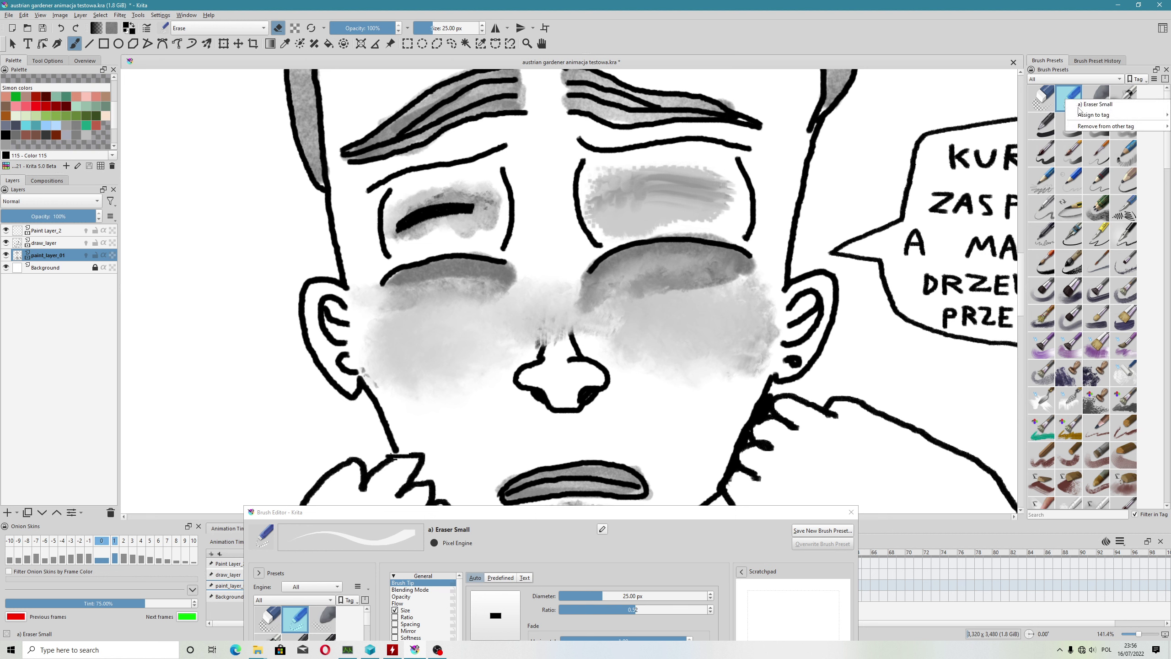
pyautogui.click(1041, 168)
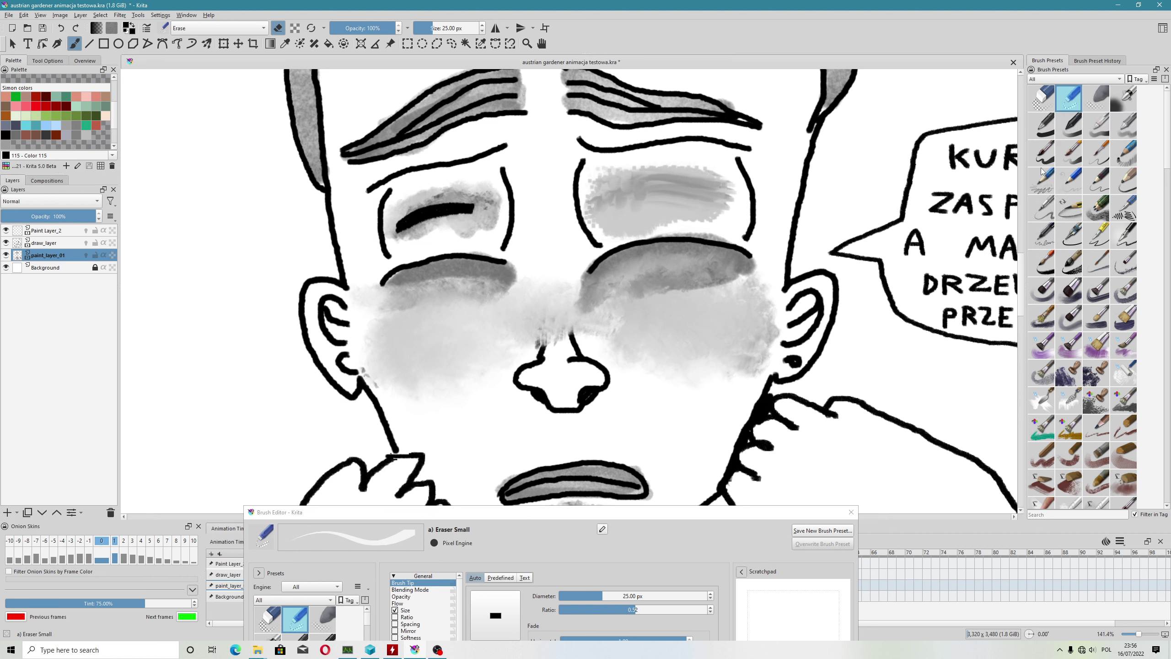
# Step: Erase the stray shading edges below and above the right-hand eye
pyautogui.moveTo(606, 231); pyautogui.dragTo(680, 218)
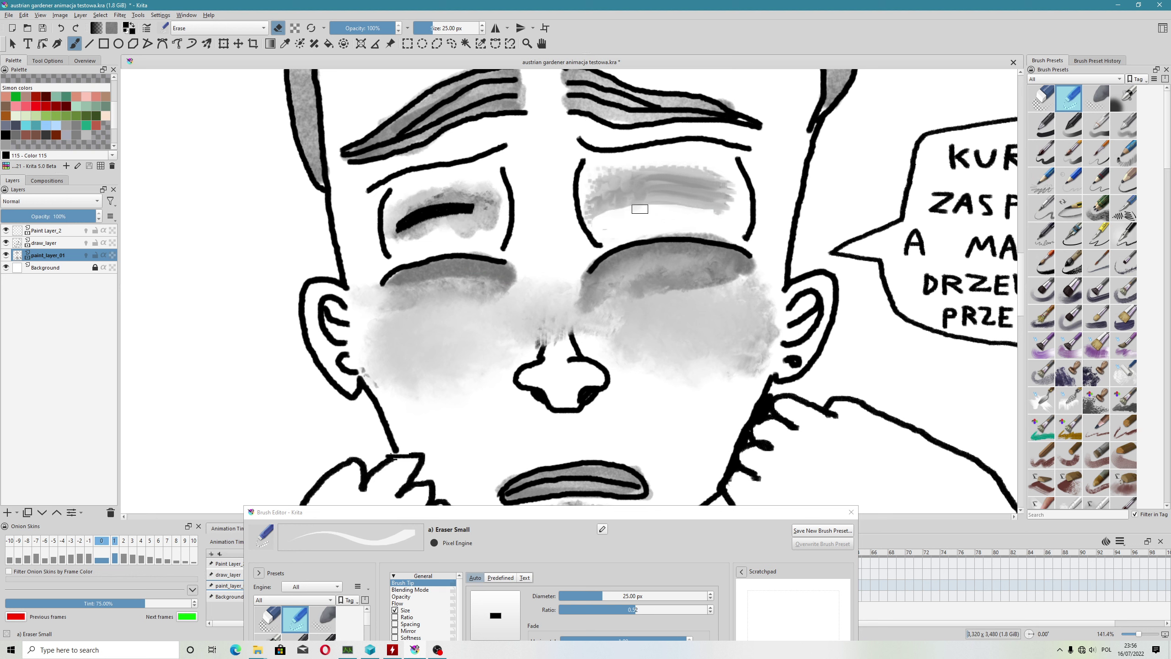
pyautogui.moveTo(604, 174); pyautogui.dragTo(719, 177)
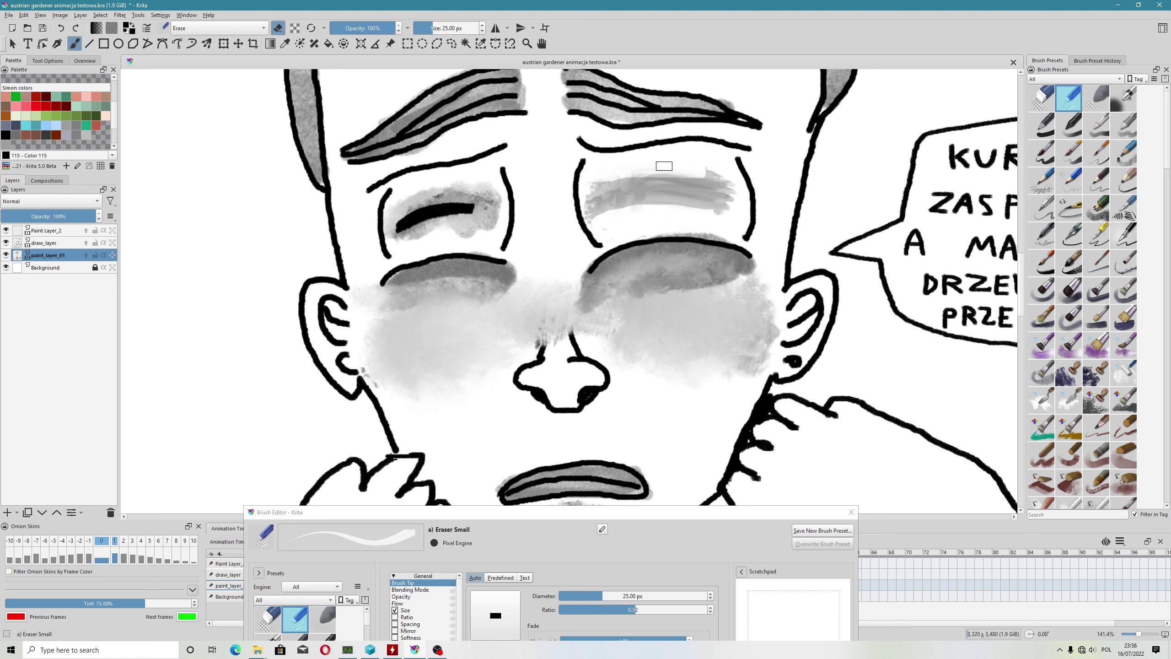
pyautogui.scroll(-5, 718, 177)
pyautogui.scroll(3, 553, 231)
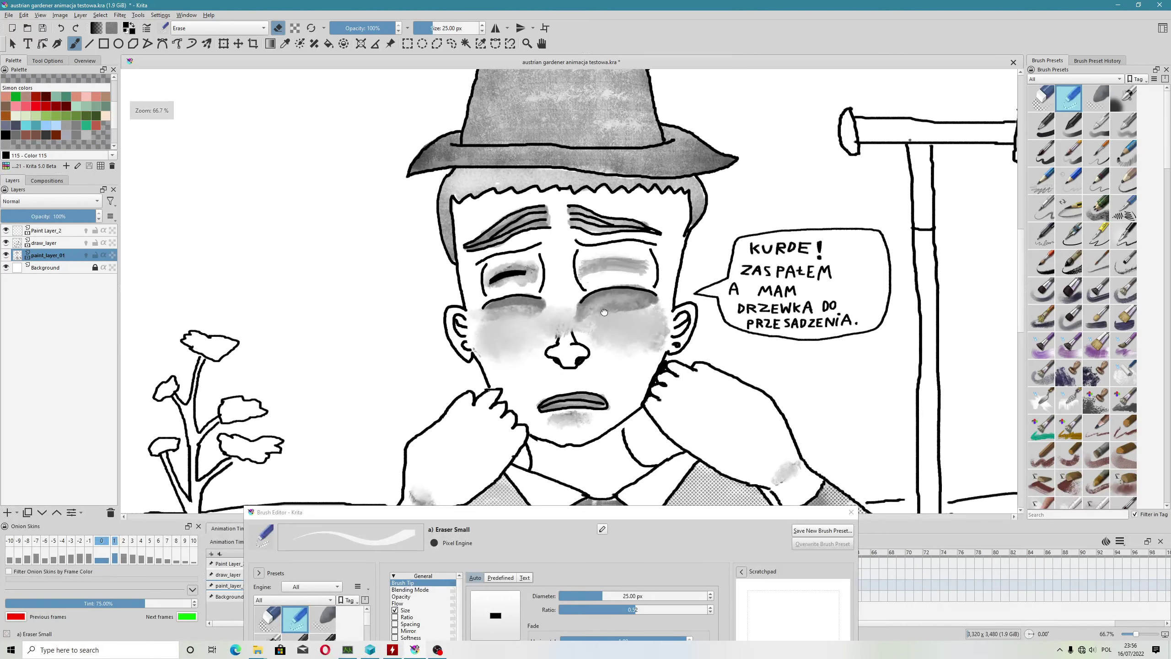
pyautogui.scroll(1, 553, 231)
# Step: Select the Blender brush preset and smear grey shading across the right-hand eye
pyautogui.click(163, 29)
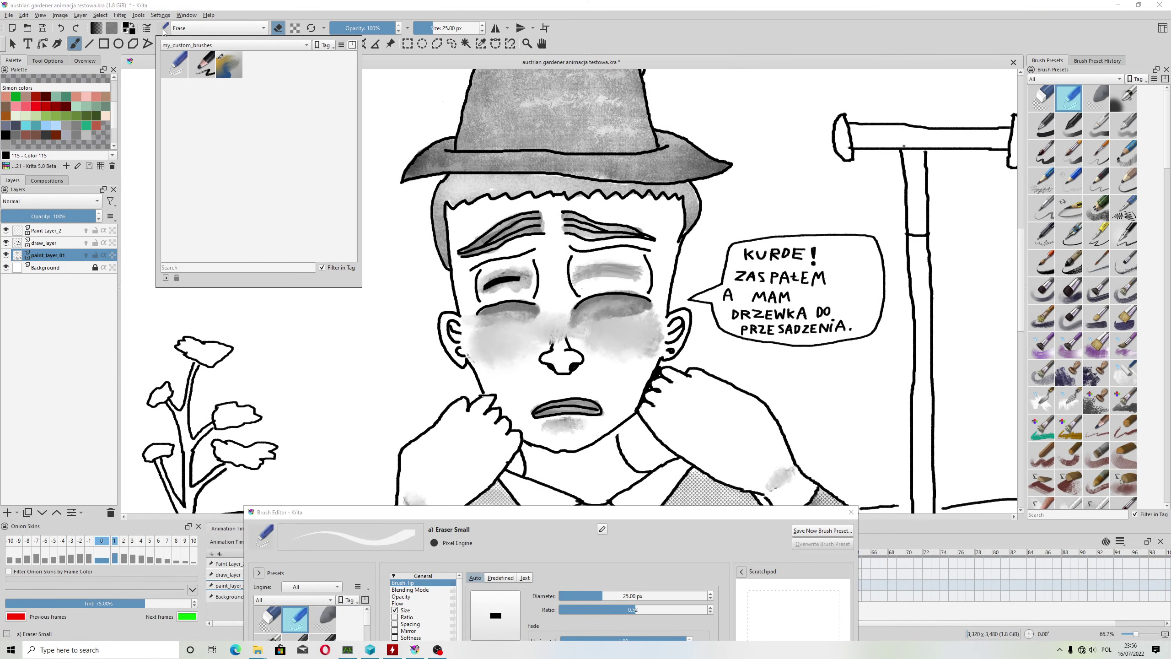
pyautogui.click(230, 66)
pyautogui.click(624, 32)
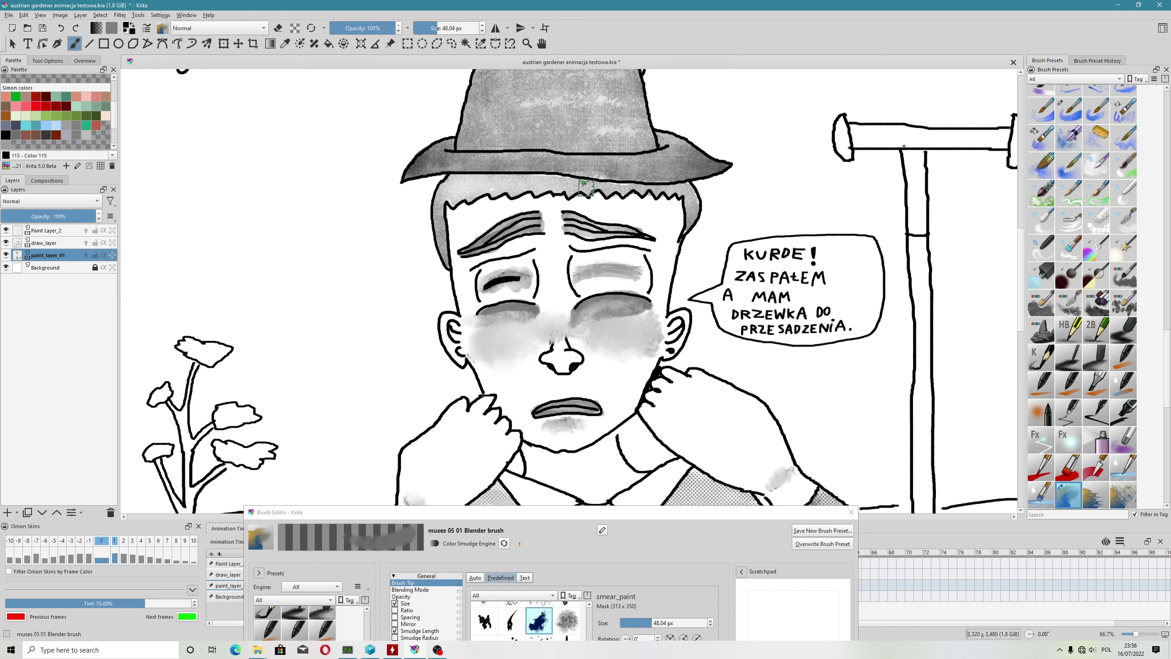
pyautogui.moveTo(627, 270); pyautogui.dragTo(576, 273)
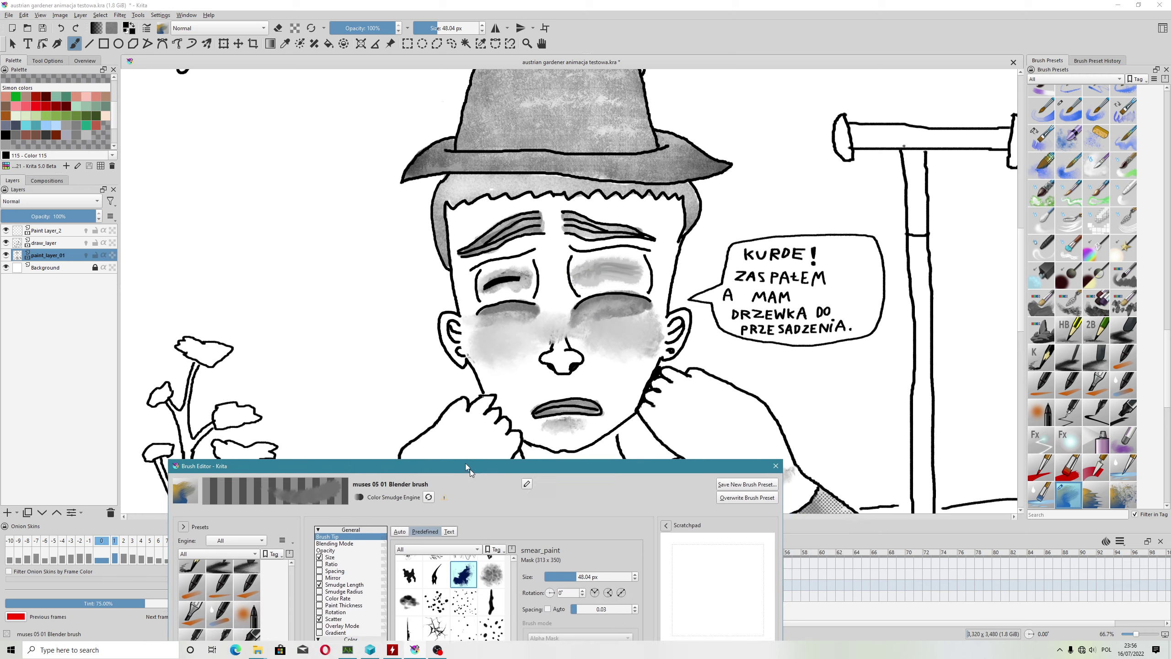
# Step: Shrink the Blender brush to 30 px, then switch to draw_layer and test-smudge the left eye, undoing it
pyautogui.moveTo(550, 511); pyautogui.dragTo(402, 363)
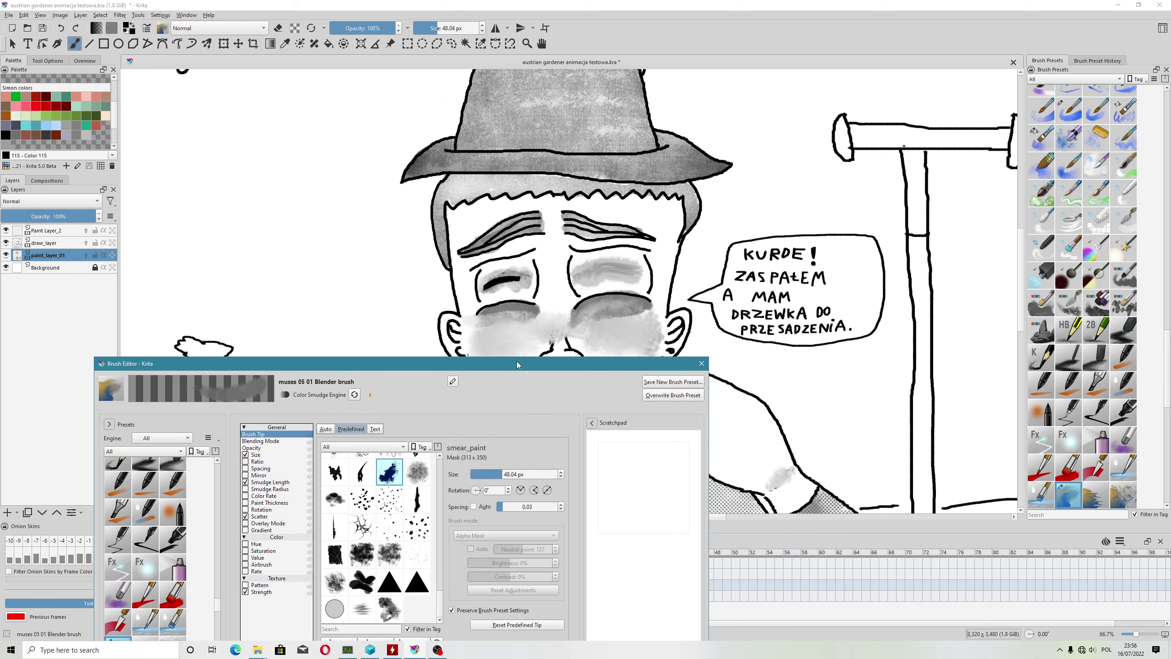
pyautogui.scroll(1, 511, 277)
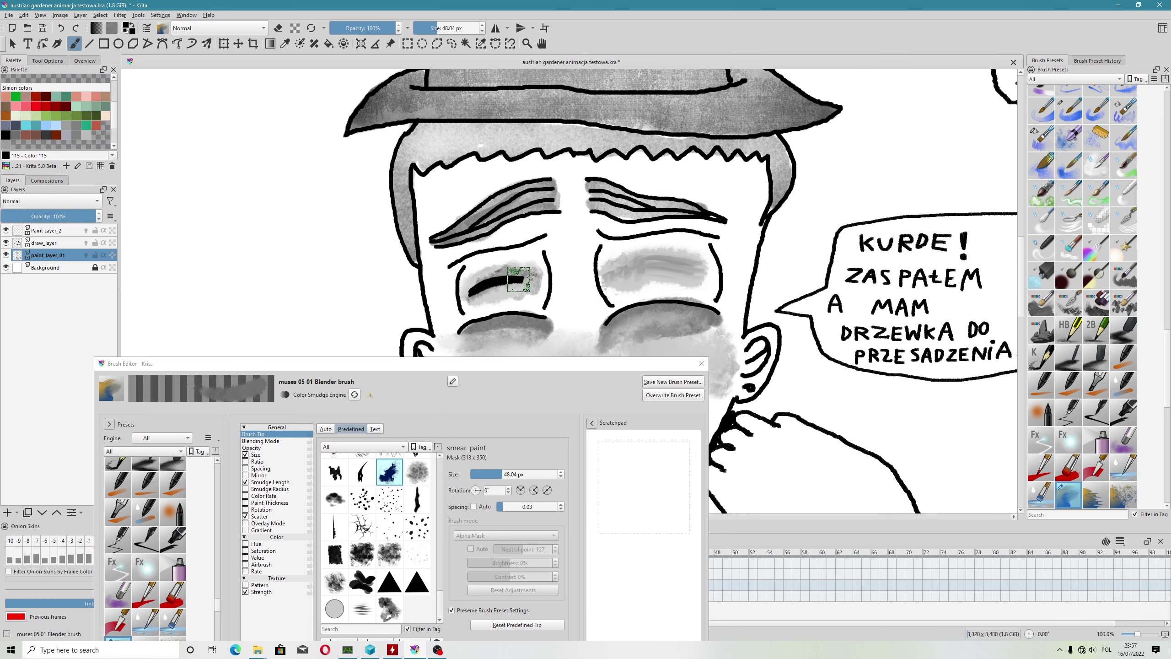
pyautogui.press('[')
pyautogui.press('[')
pyautogui.press('[')
pyautogui.press('pageup')
pyautogui.moveTo(505, 283)
pyautogui.mouseDown()
pyautogui.moveTo(461, 295)
pyautogui.moveTo(497, 281)
pyautogui.mouseUp()
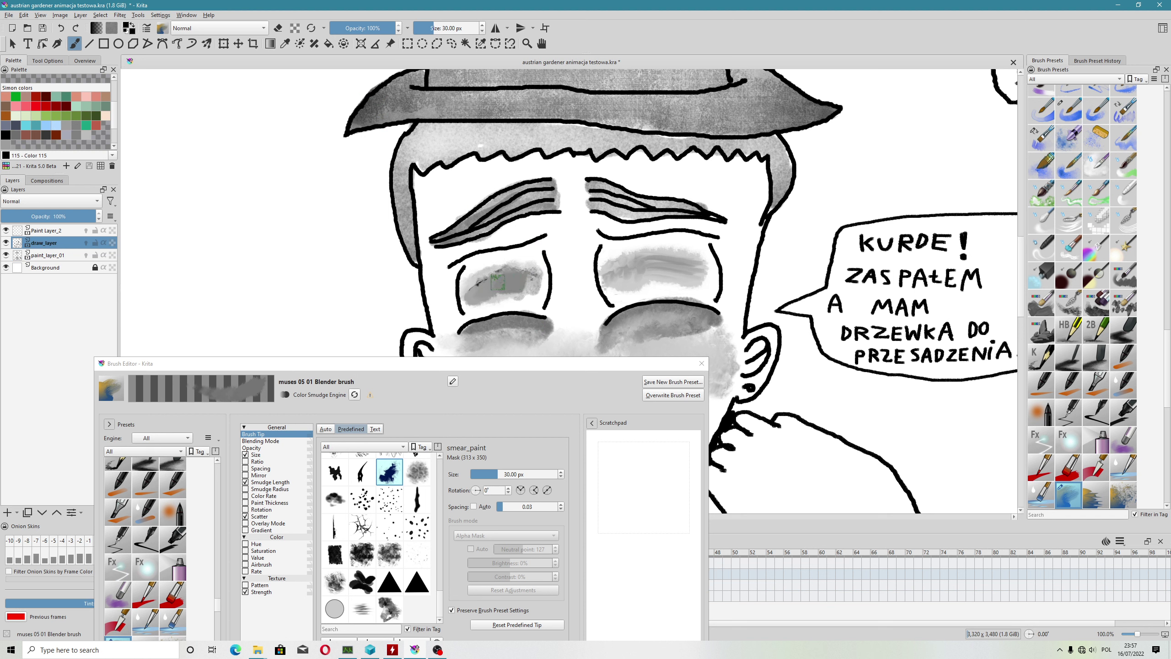
pyautogui.hotkey('ctrl', 'z')
pyautogui.hotkey('ctrl', 'z')
pyautogui.hotkey('ctrl', 'z')
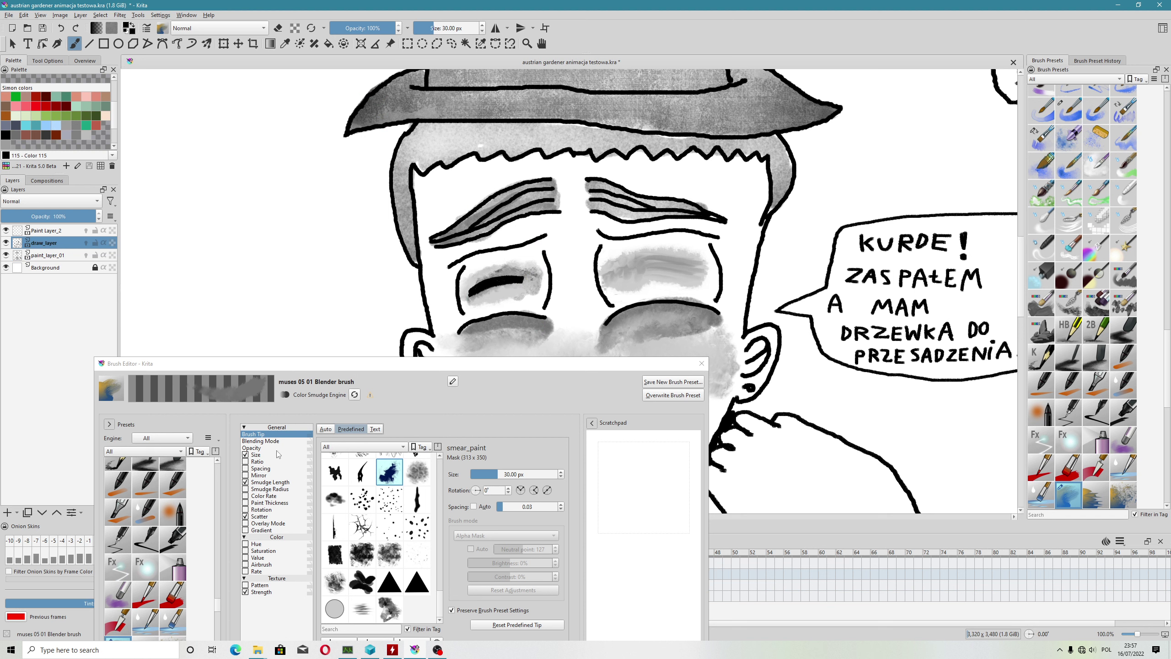
# Step: Try Smear Alpha off and the Smearing smudge mode, test-smudging the left eye and undoing each test
pyautogui.click(270, 482)
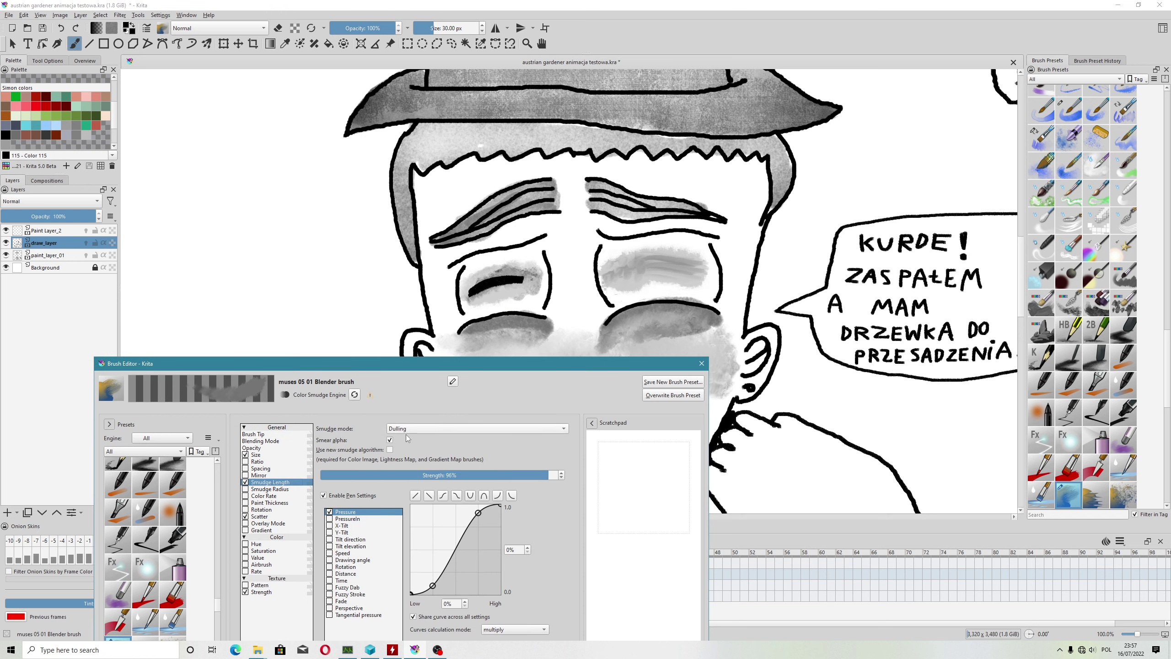
pyautogui.click(389, 440)
pyautogui.moveTo(484, 312); pyautogui.dragTo(525, 279)
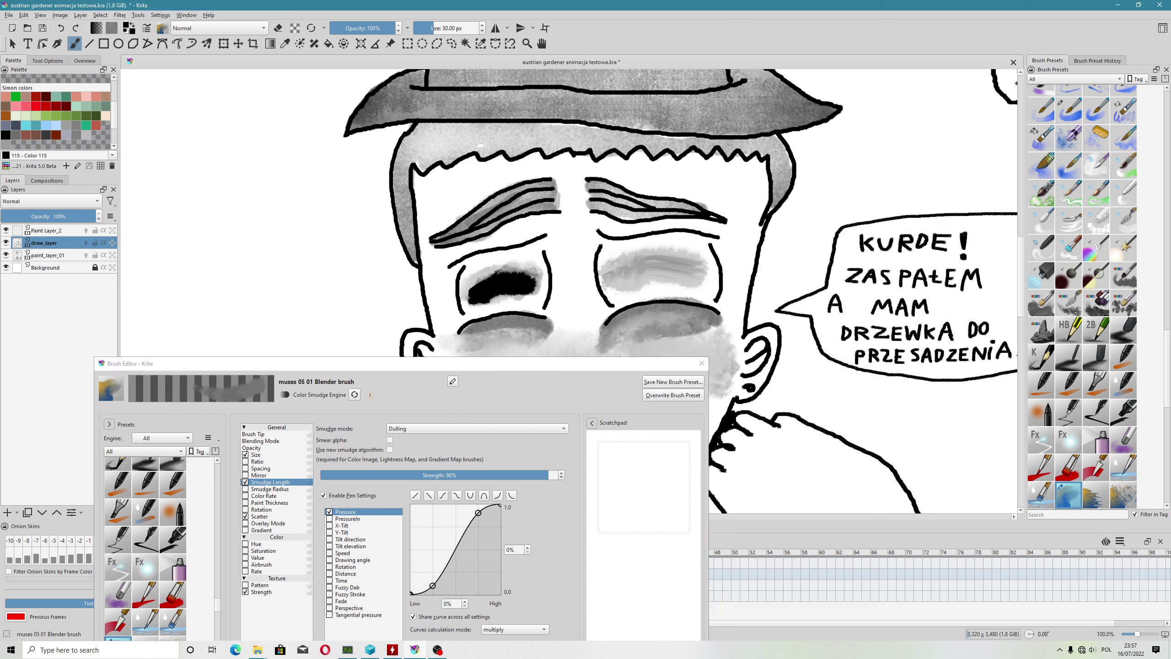
pyautogui.hotkey('ctrl', 'z')
pyautogui.click(417, 429)
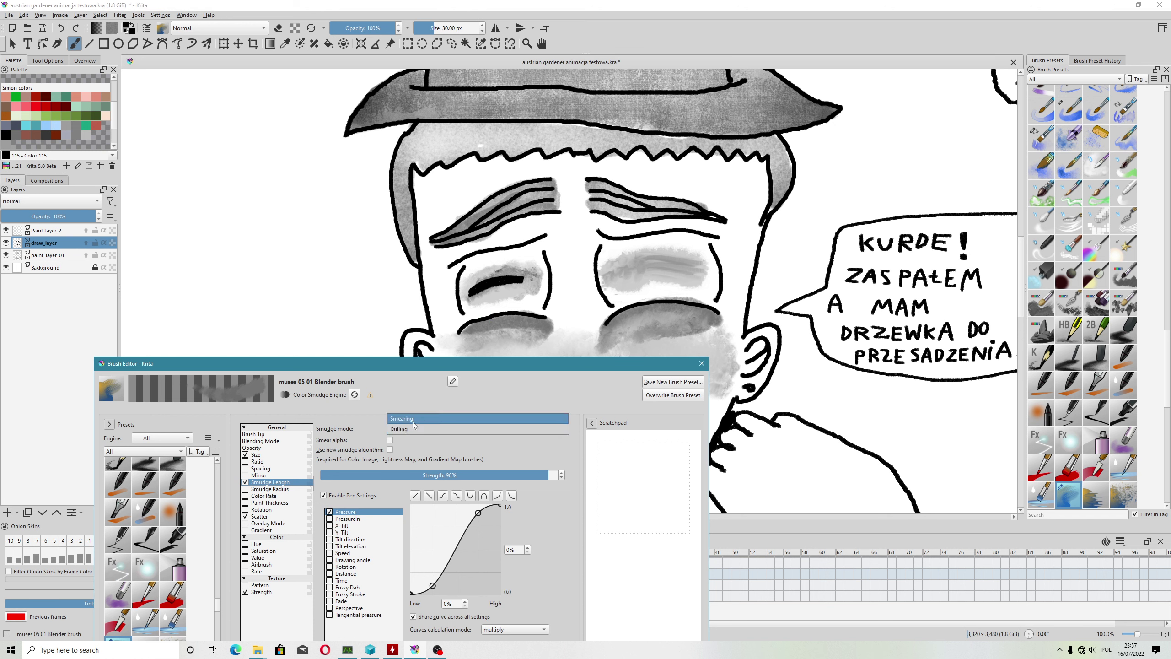
pyautogui.moveTo(505, 279); pyautogui.dragTo(483, 288)
pyautogui.hotkey('ctrl', 'z')
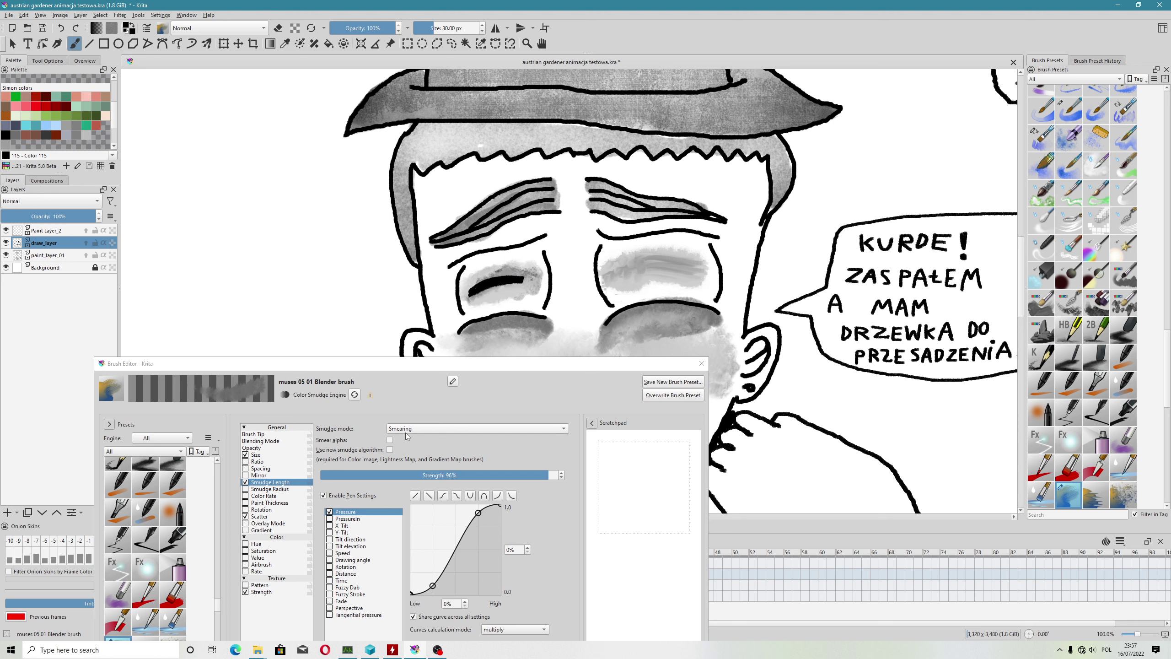
pyautogui.click(390, 439)
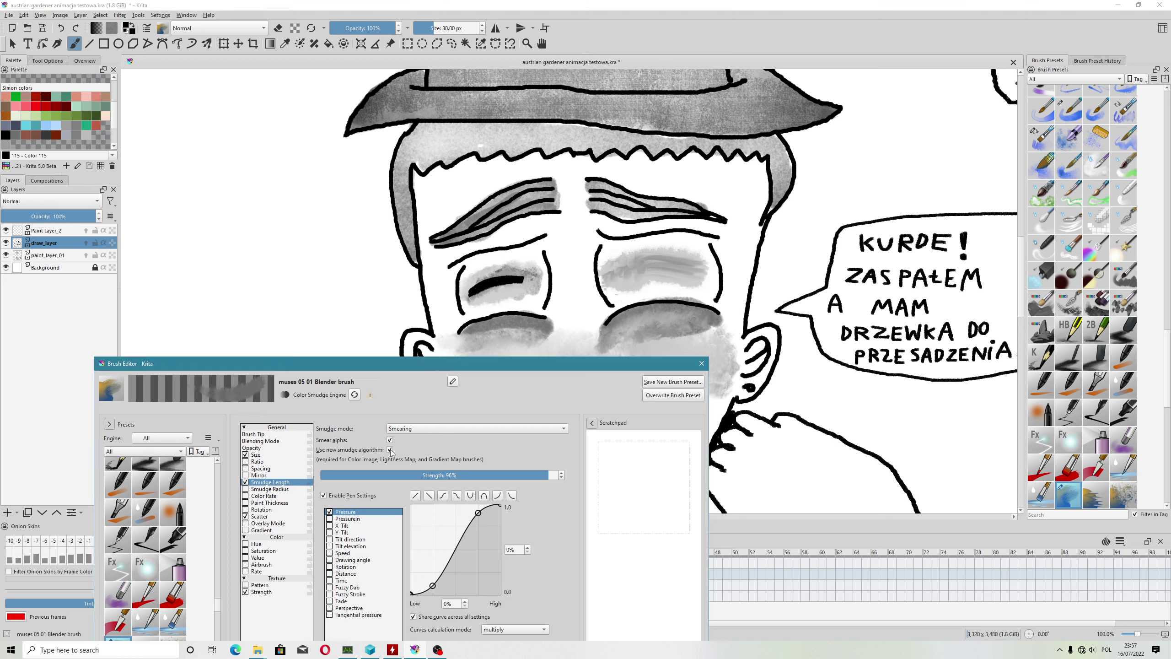
pyautogui.moveTo(480, 283); pyautogui.dragTo(486, 289)
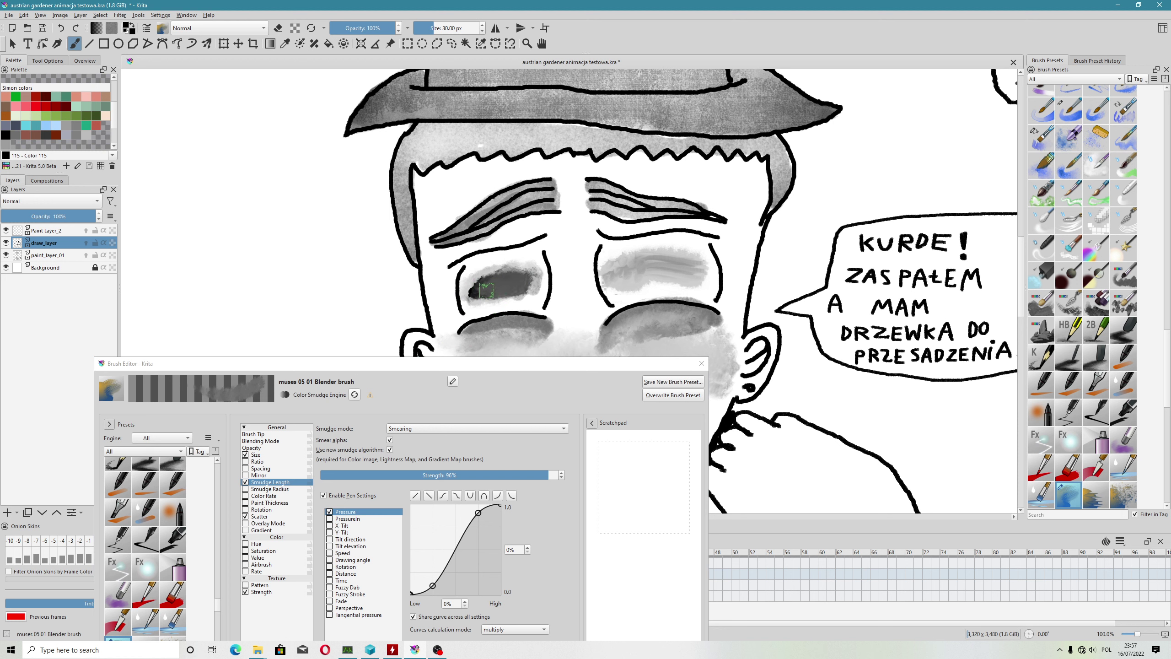
pyautogui.hotkey('ctrl', 'z')
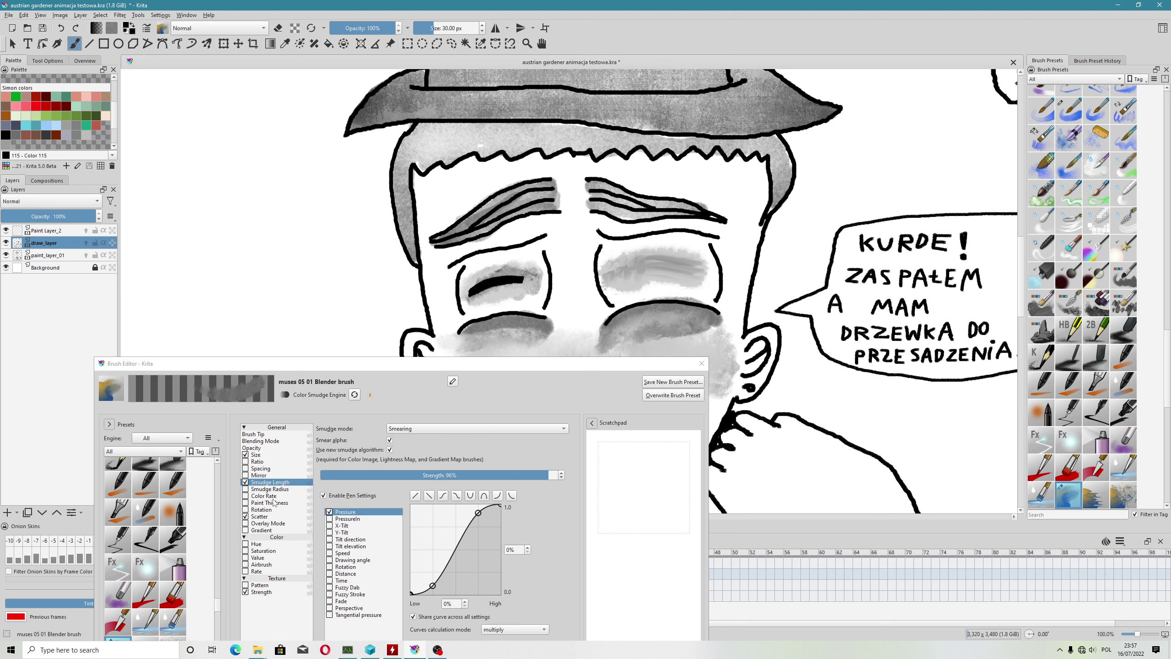
# Step: Raise smudge radius strength to 8% with an S-shaped pressure curve, undoing the left-eye test
pyautogui.click(269, 489)
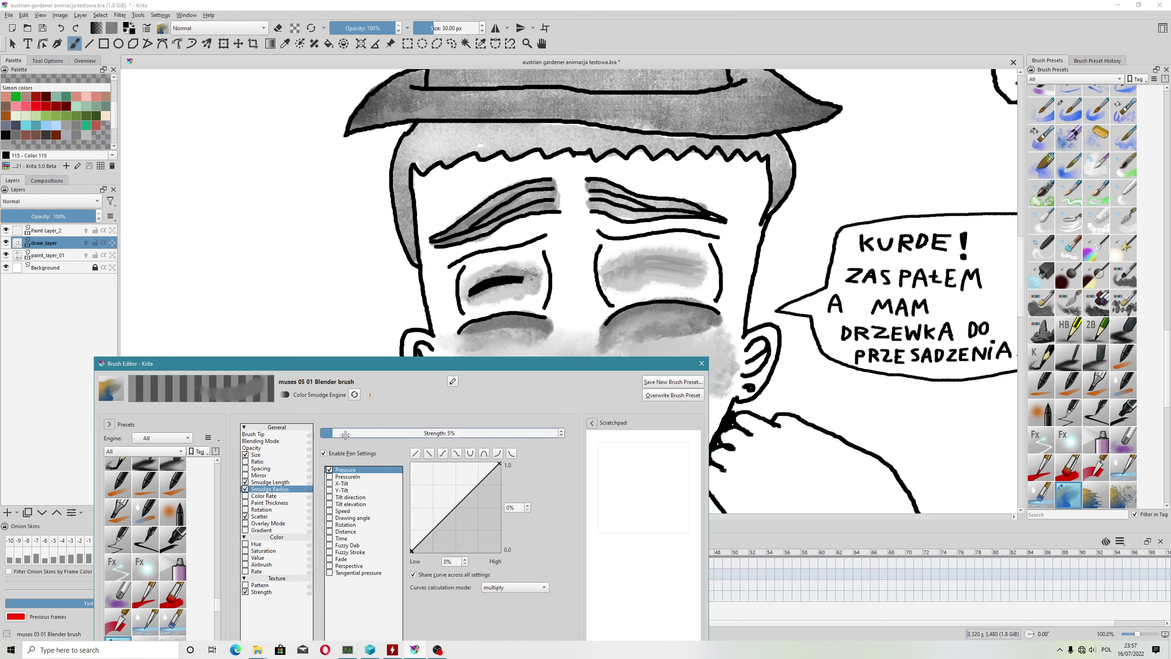
pyautogui.moveTo(333, 433); pyautogui.dragTo(339, 431)
pyautogui.click(443, 454)
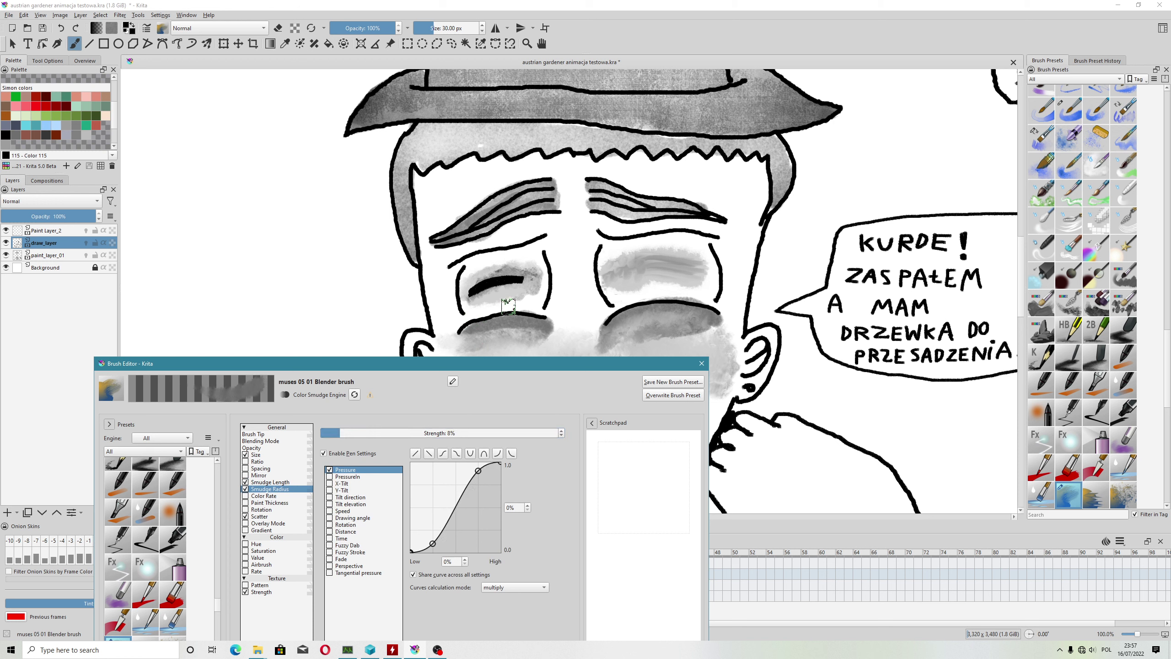
pyautogui.moveTo(508, 283); pyautogui.dragTo(474, 287)
pyautogui.hotkey('ctrl', 'z')
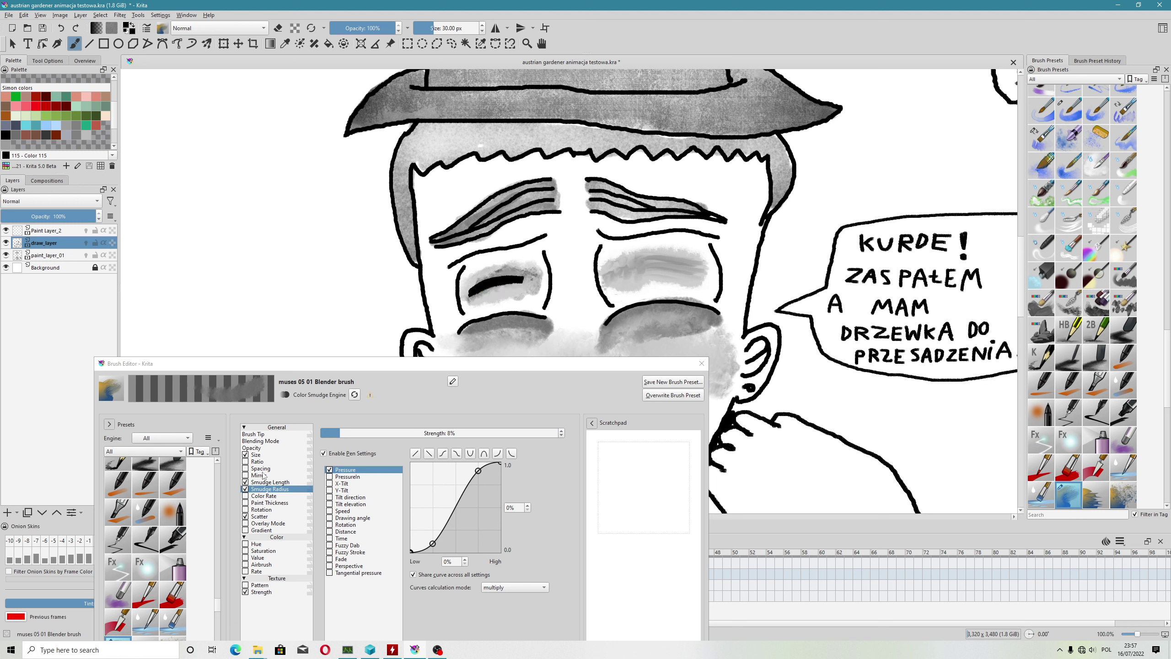
# Step: Disable the brush's Strength option and test it on the left eye, then undo
pyautogui.click(262, 516)
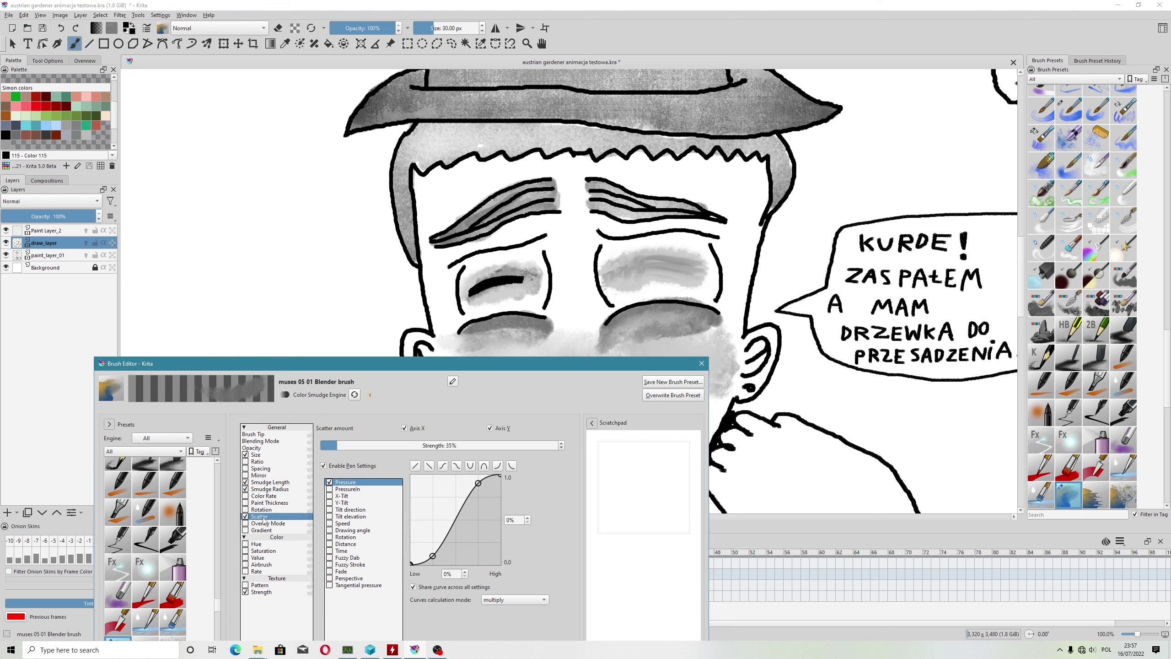
pyautogui.click(260, 592)
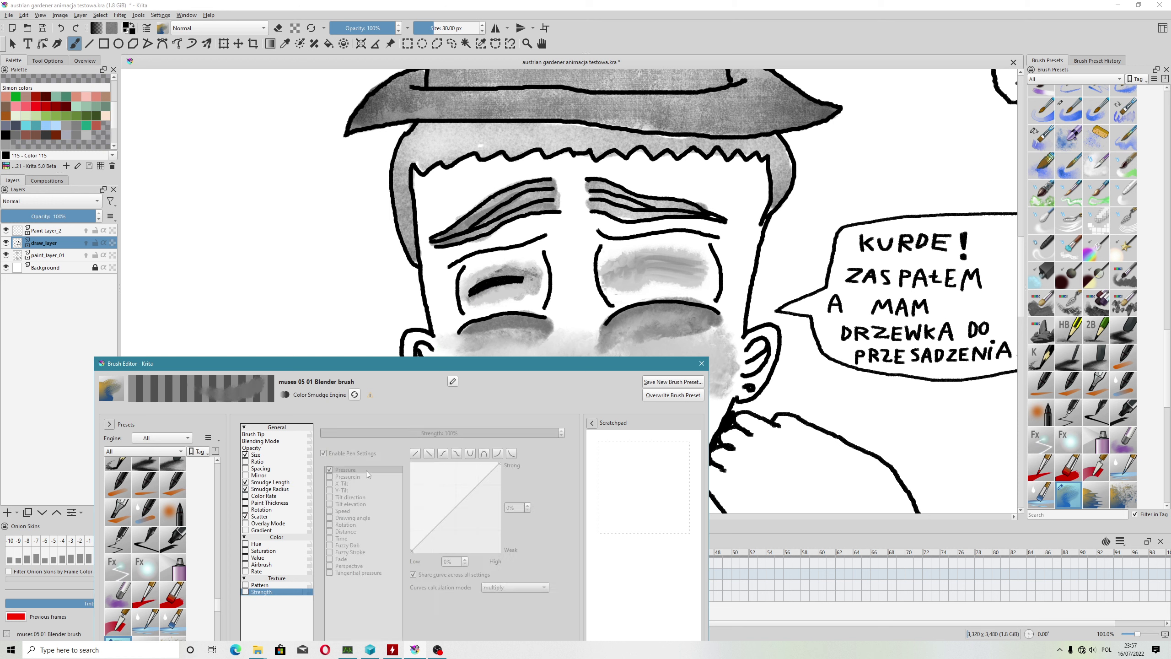
pyautogui.moveTo(530, 276); pyautogui.dragTo(521, 279)
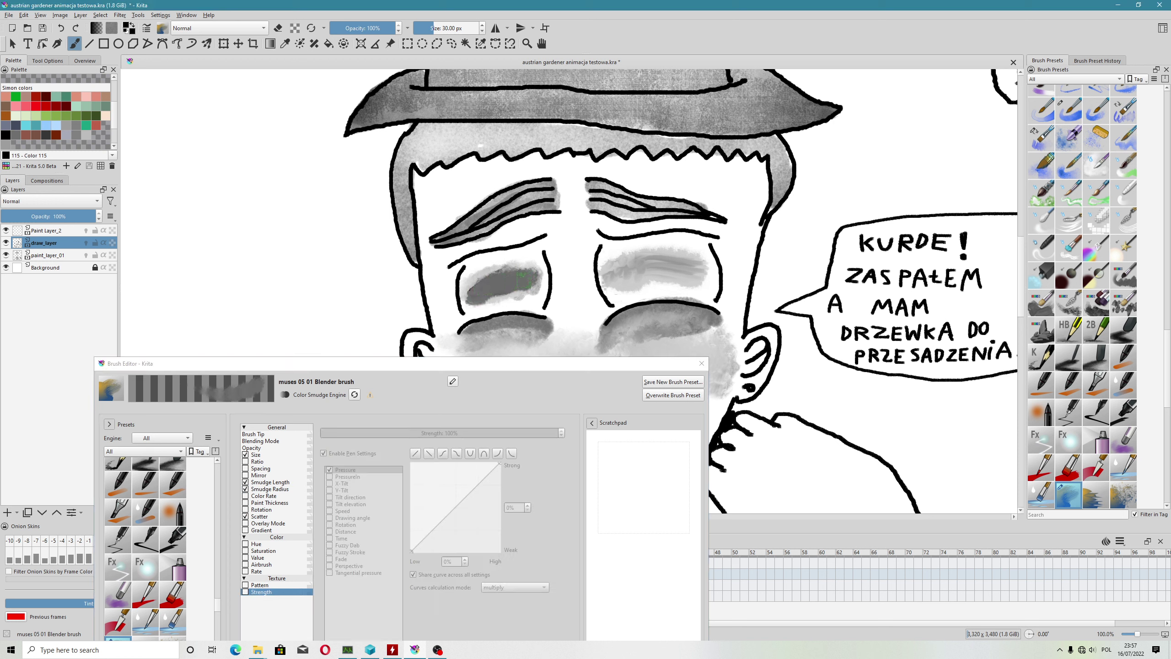
pyautogui.hotkey('ctrl', 'z')
# Step: Lower smudge strength step by step through 69% to 57%, undoing each left-eye test smudge
pyautogui.click(277, 482)
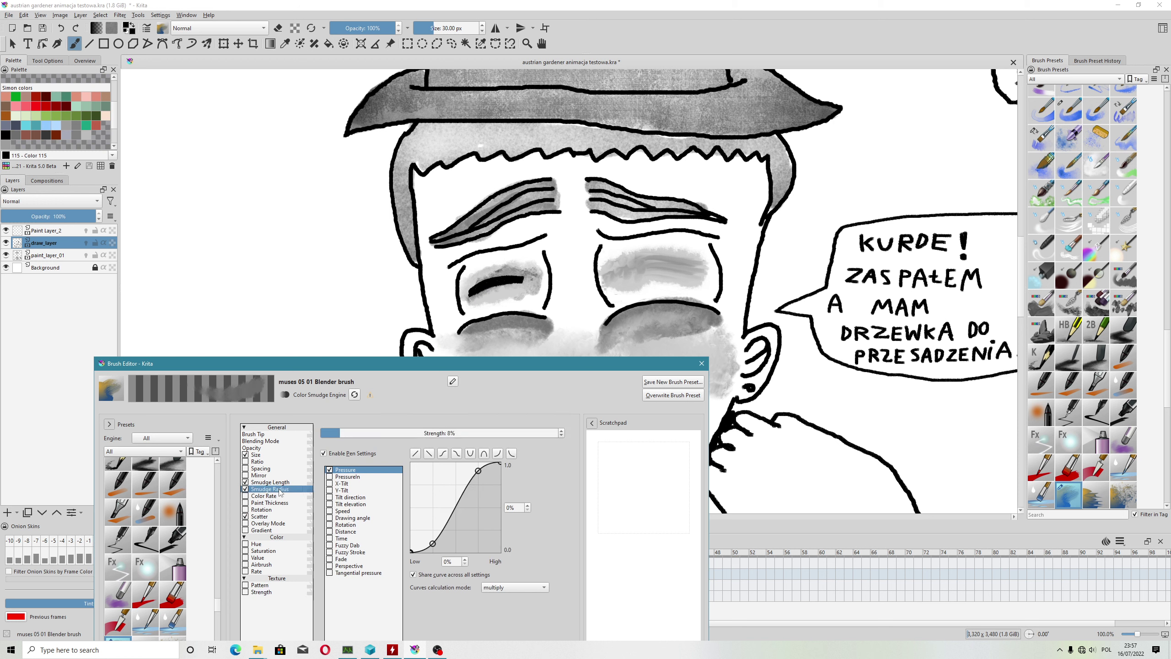
pyautogui.moveTo(533, 475); pyautogui.dragTo(515, 475)
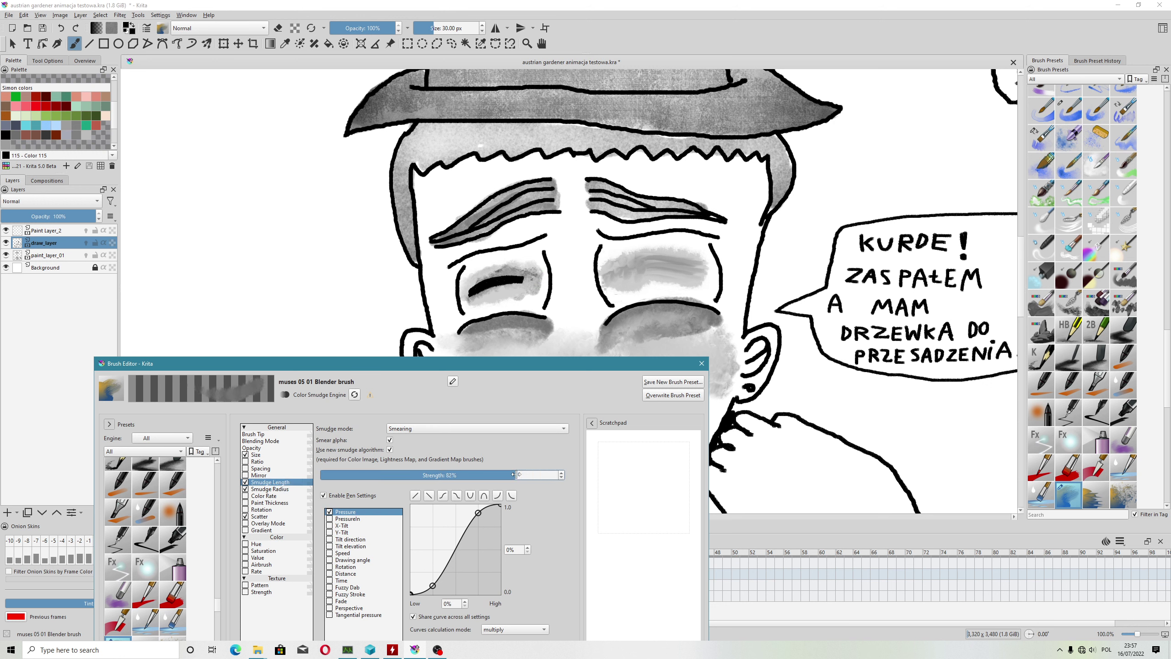
pyautogui.moveTo(475, 290)
pyautogui.mouseDown()
pyautogui.moveTo(530, 275)
pyautogui.moveTo(470, 288)
pyautogui.moveTo(538, 293)
pyautogui.mouseUp()
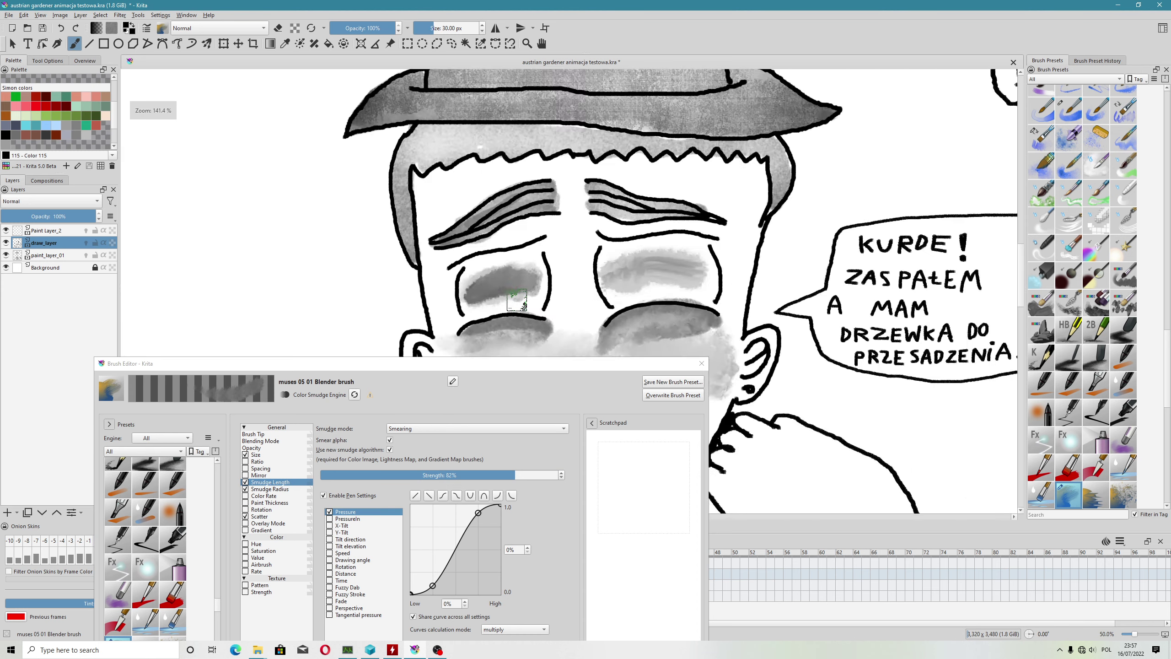
pyautogui.scroll(1, 517, 298)
pyautogui.hotkey('ctrl', 'z')
pyautogui.click(484, 474)
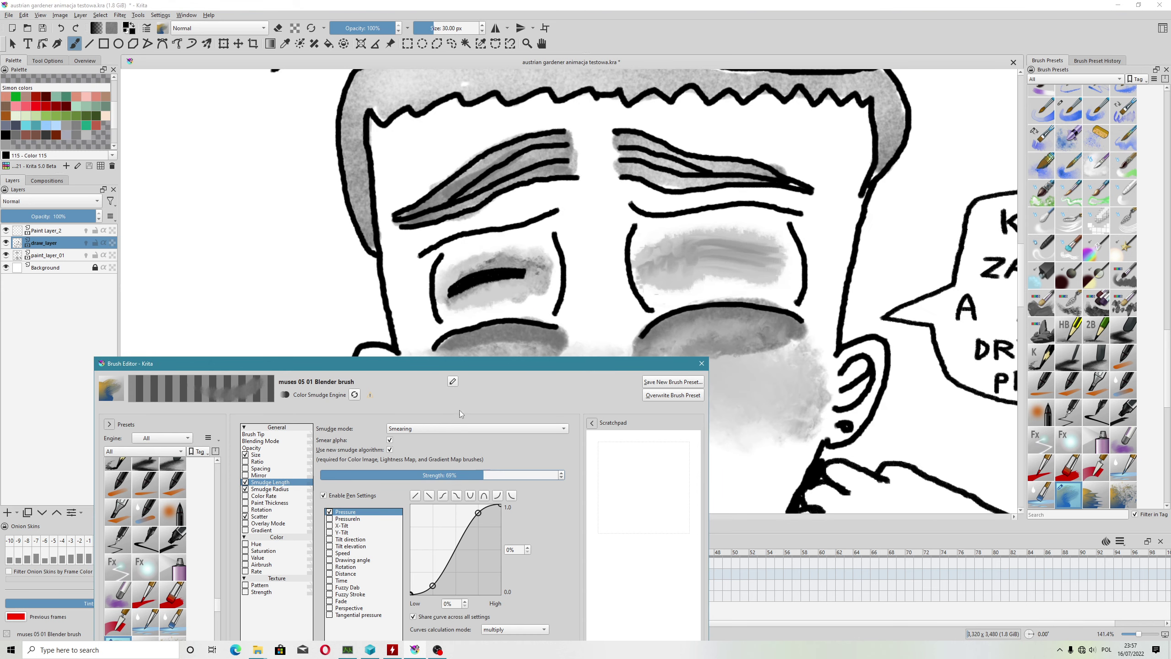
pyautogui.moveTo(452, 295)
pyautogui.mouseDown()
pyautogui.moveTo(521, 267)
pyautogui.moveTo(472, 276)
pyautogui.mouseUp()
pyautogui.hotkey('ctrl', 'z')
pyautogui.click(455, 475)
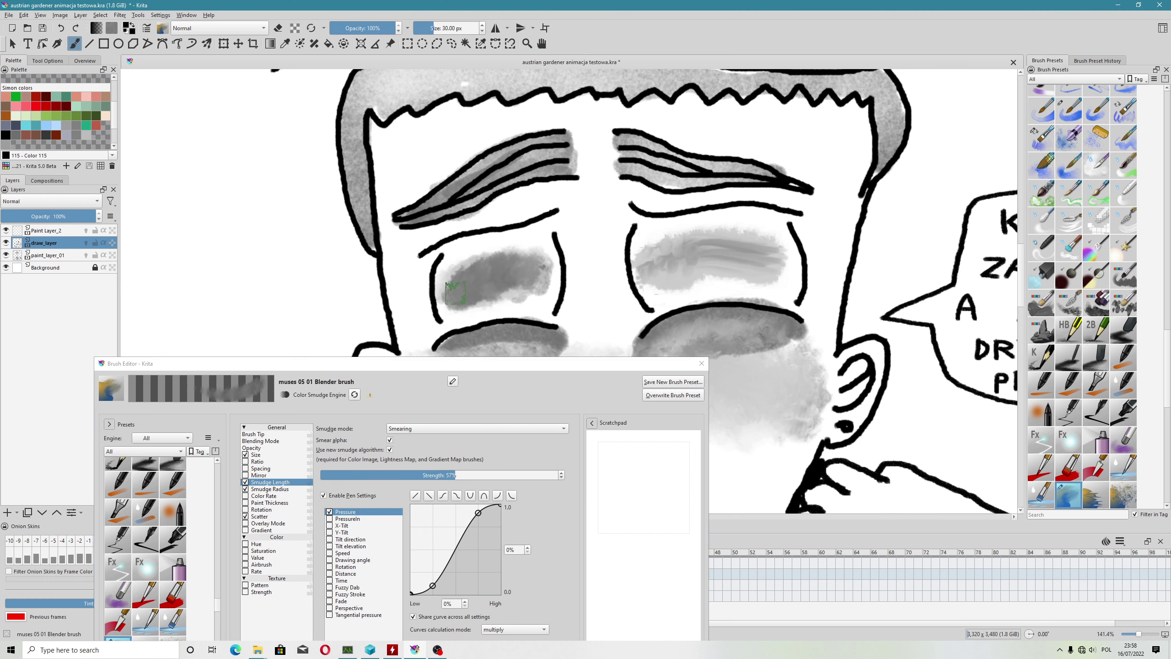
pyautogui.scroll(-3, 472, 275)
pyautogui.scroll(1, 488, 245)
pyautogui.scroll(1, 492, 235)
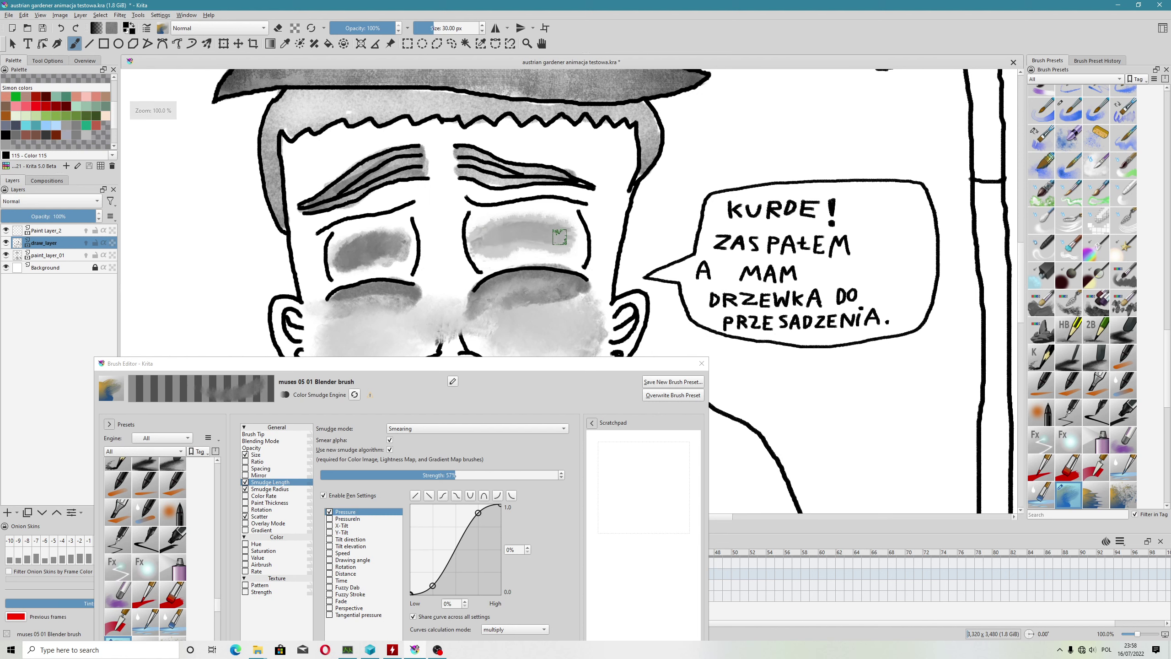
# Step: Overwrite the Blender brush preset with its new smudge settings and close the Brush Editor
pyautogui.click(660, 395)
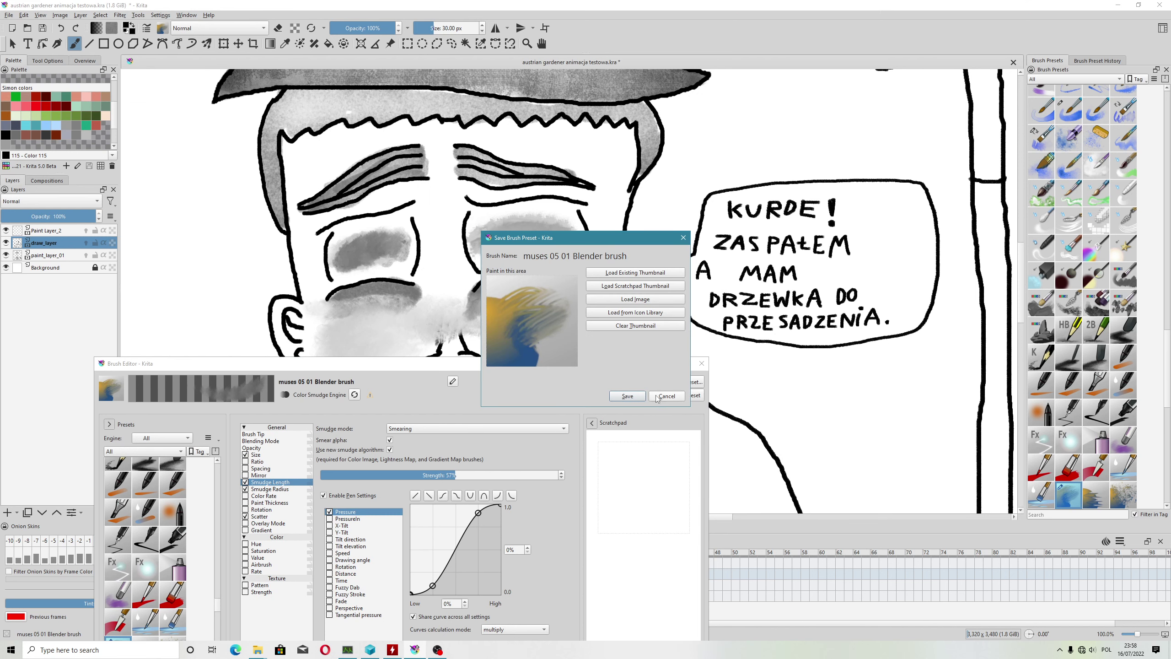
pyautogui.click(627, 395)
pyautogui.click(702, 364)
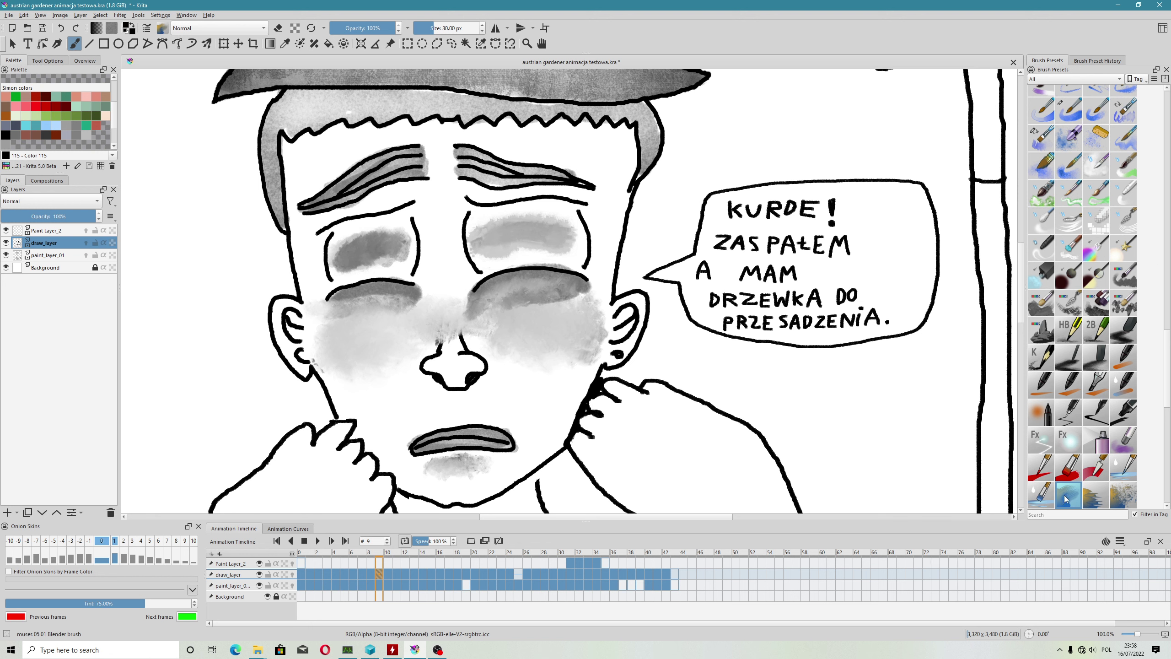
# Step: Assign the Blender brush preset to the szymi tag
pyautogui.rightClick(1066, 498)
pyautogui.moveTo(1092, 510)
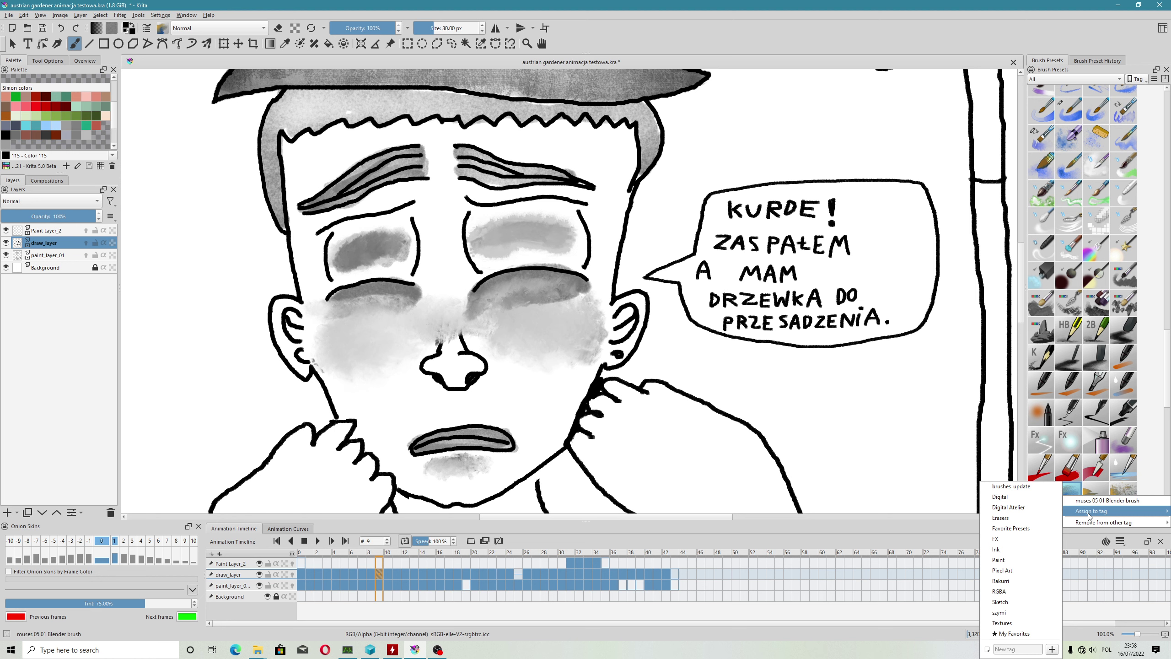
pyautogui.click(1009, 613)
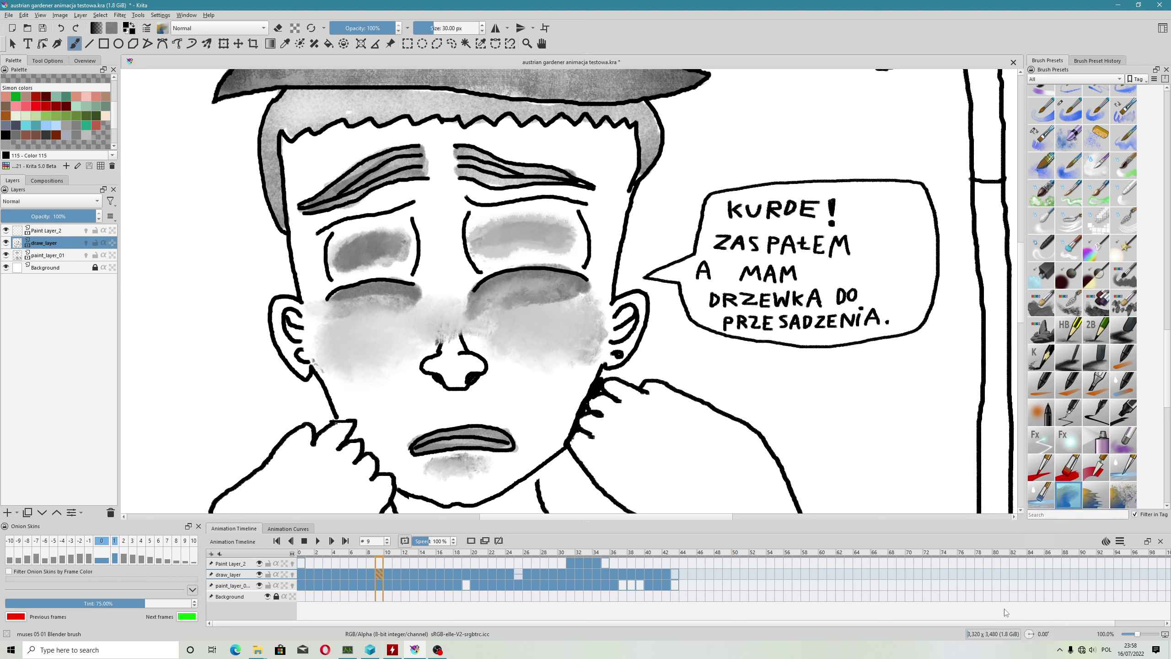
pyautogui.click(164, 29)
pyautogui.click(192, 42)
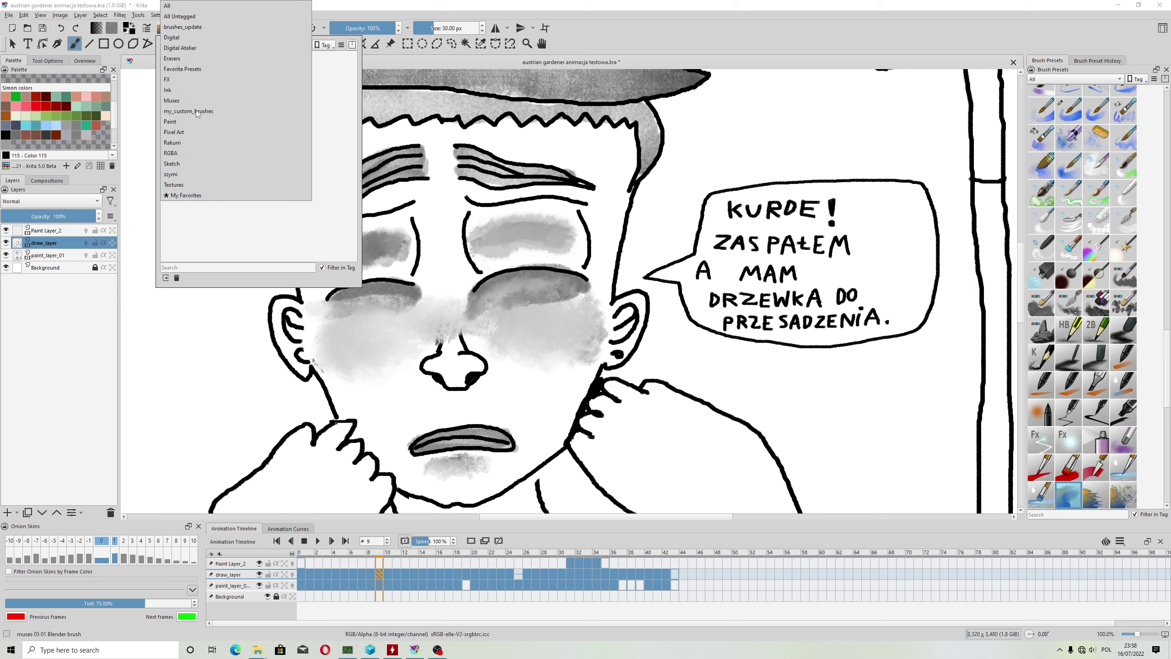
# Step: Filter the preset picker to szymi, then to my_custom_brushes, confirming the Blender brush appears in both
pyautogui.click(186, 175)
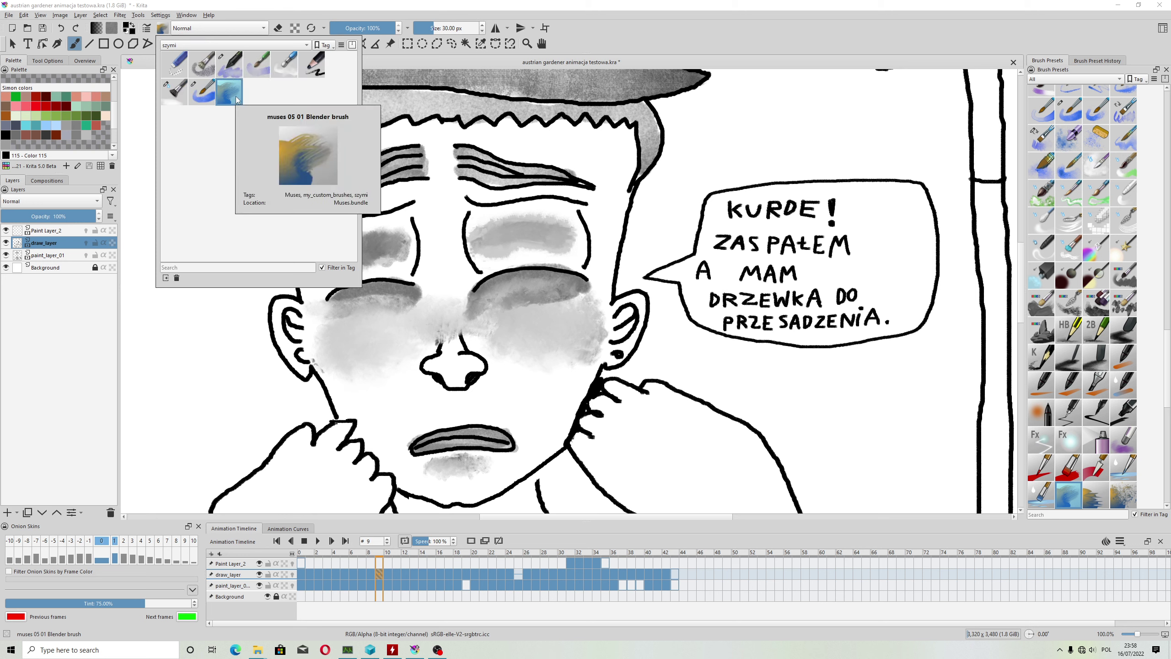
pyautogui.click(193, 46)
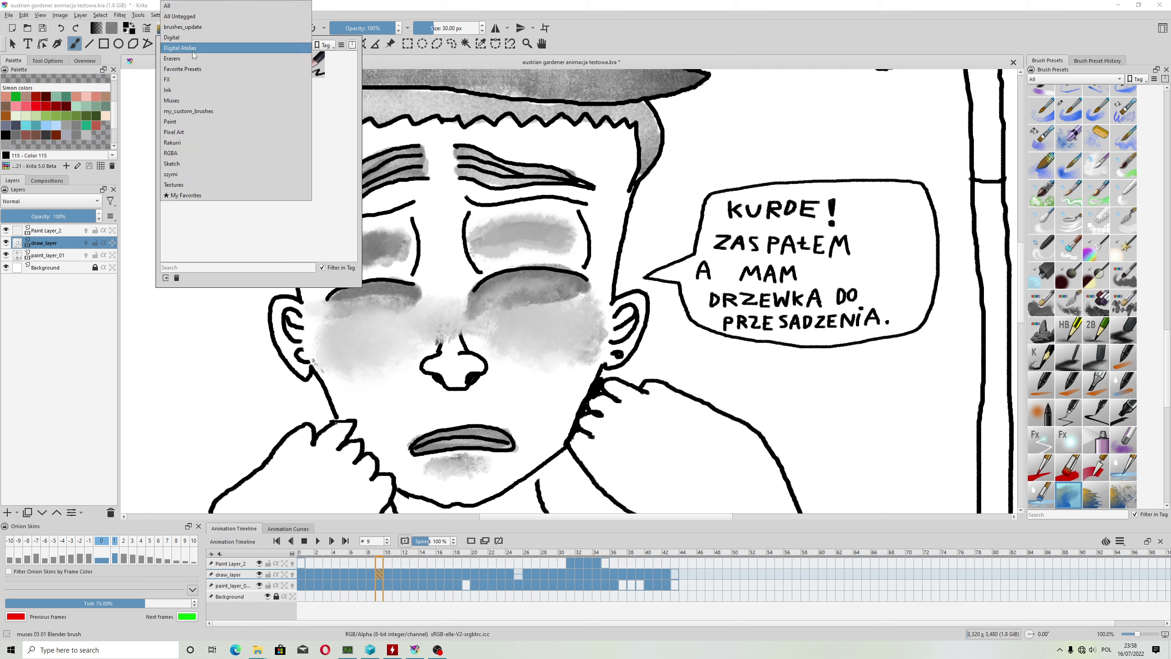
pyautogui.click(192, 111)
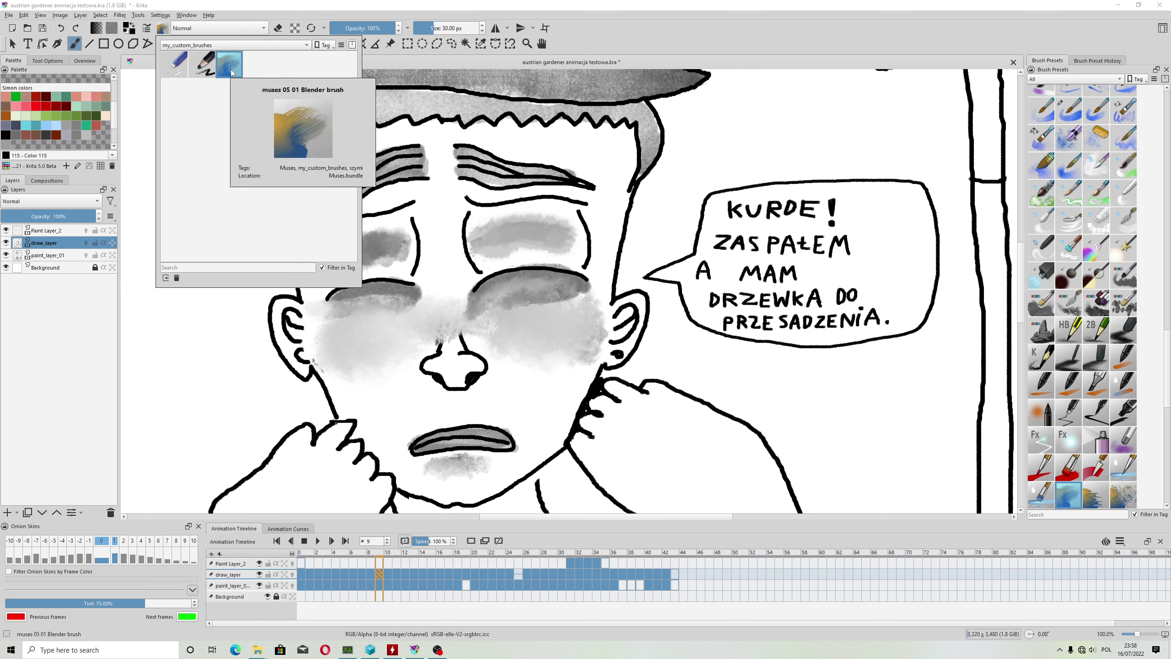
pyautogui.press('Escape')
# Step: Zoom out, centre the gardener, and zoom back in on the face
pyautogui.scroll(-3, 541, 202)
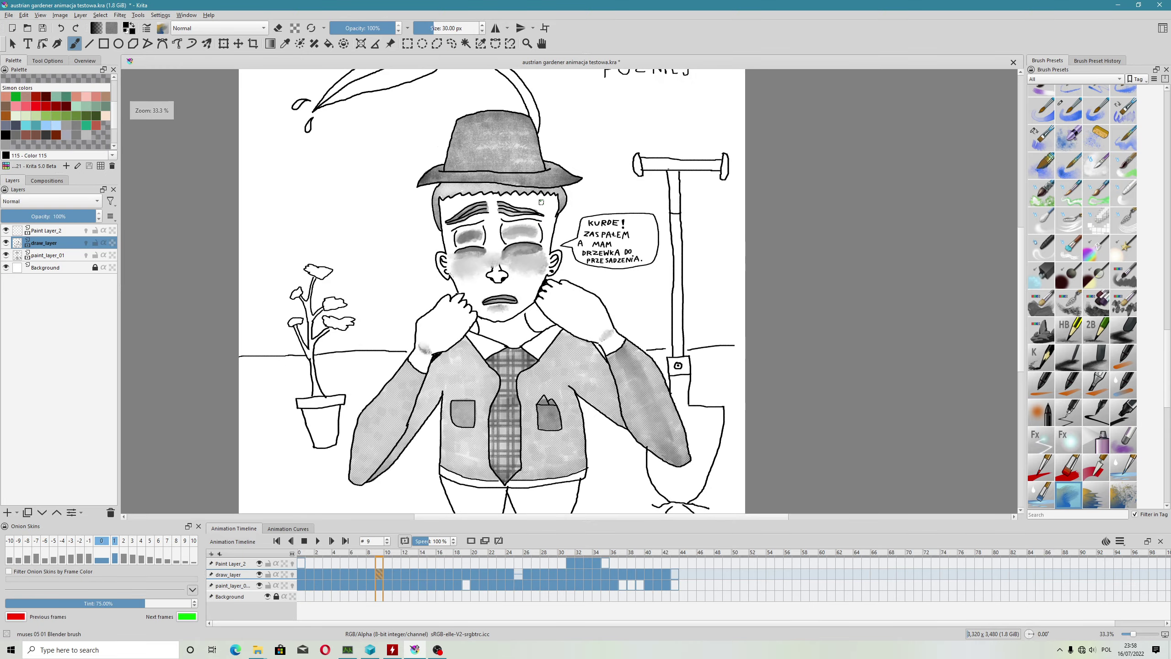
pyautogui.moveTo(541, 202); pyautogui.dragTo(599, 262)
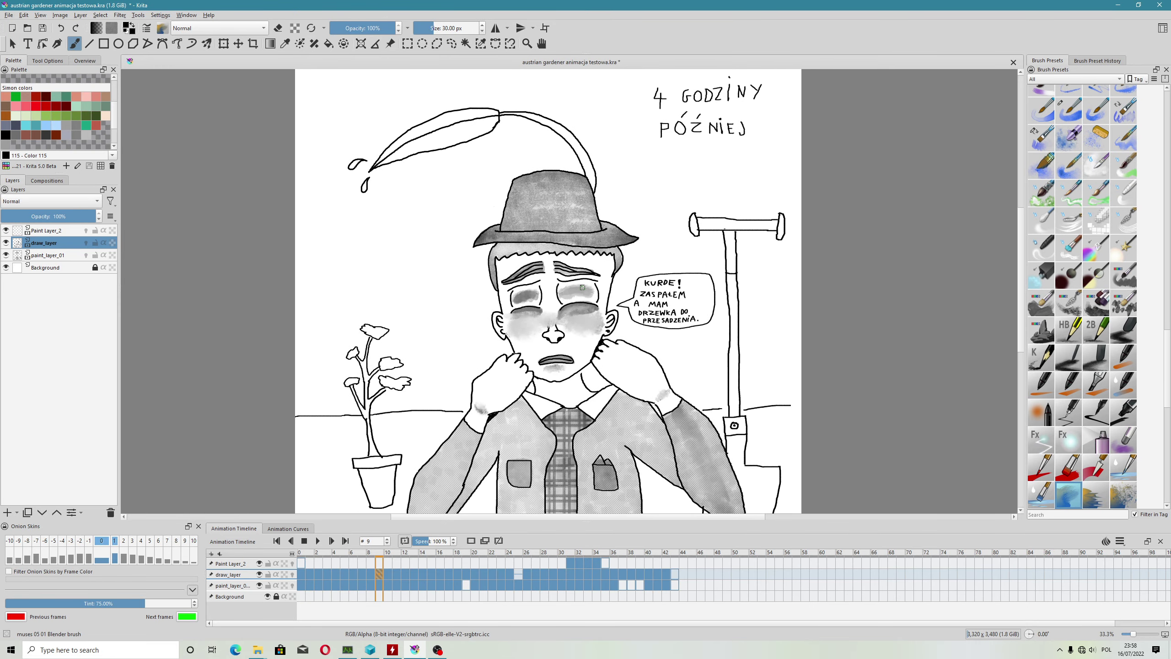
pyautogui.scroll(3, 582, 287)
pyautogui.scroll(2, 582, 287)
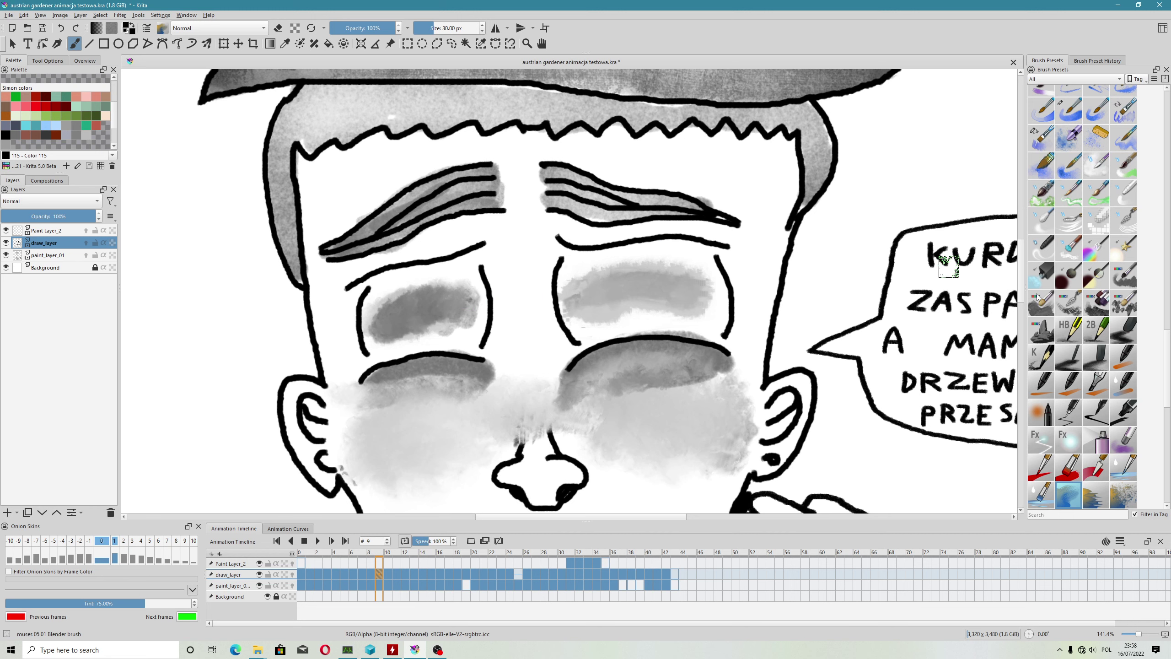
pyautogui.scroll(5, 1037, 296)
pyautogui.scroll(5, 1060, 296)
pyautogui.scroll(5, 1083, 297)
pyautogui.scroll(5, 1103, 297)
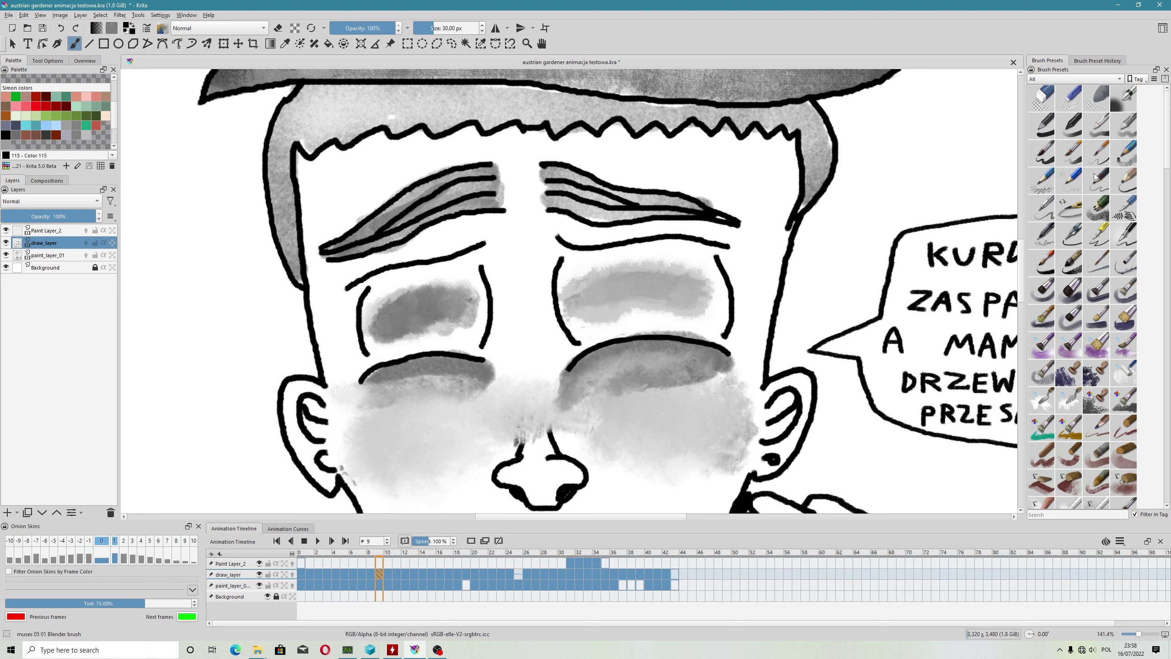
# Step: Select the charcoal pencil preset, filter presets to the szymi tag, and choose black
pyautogui.click(164, 28)
pyautogui.click(202, 64)
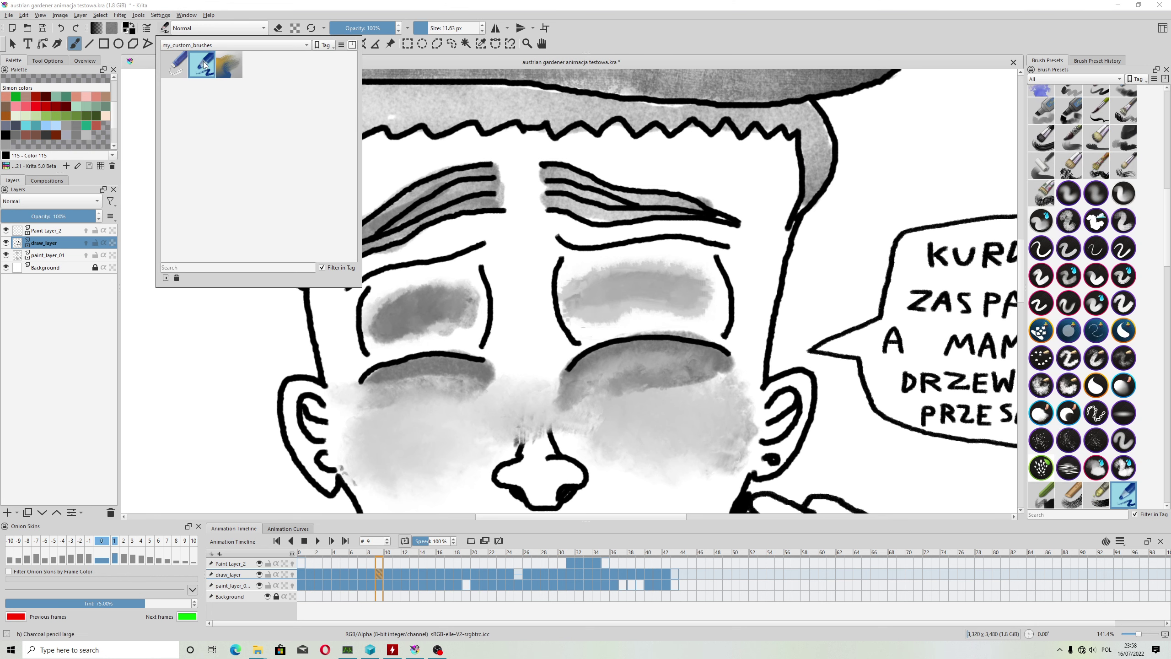
pyautogui.click(196, 48)
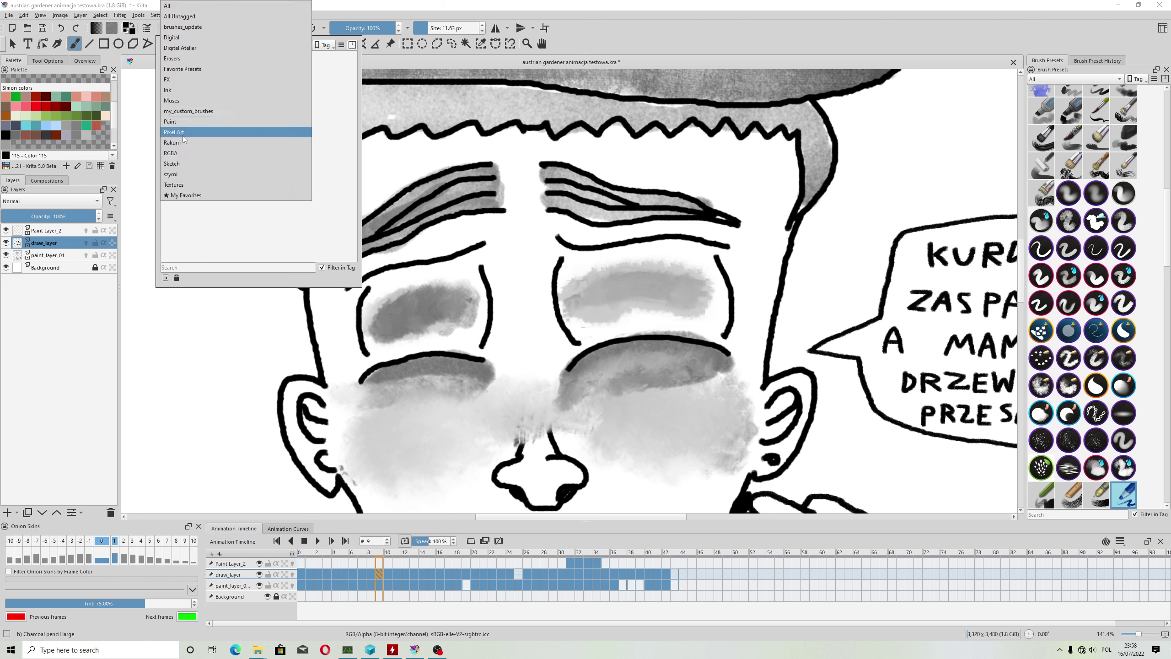
pyautogui.click(179, 175)
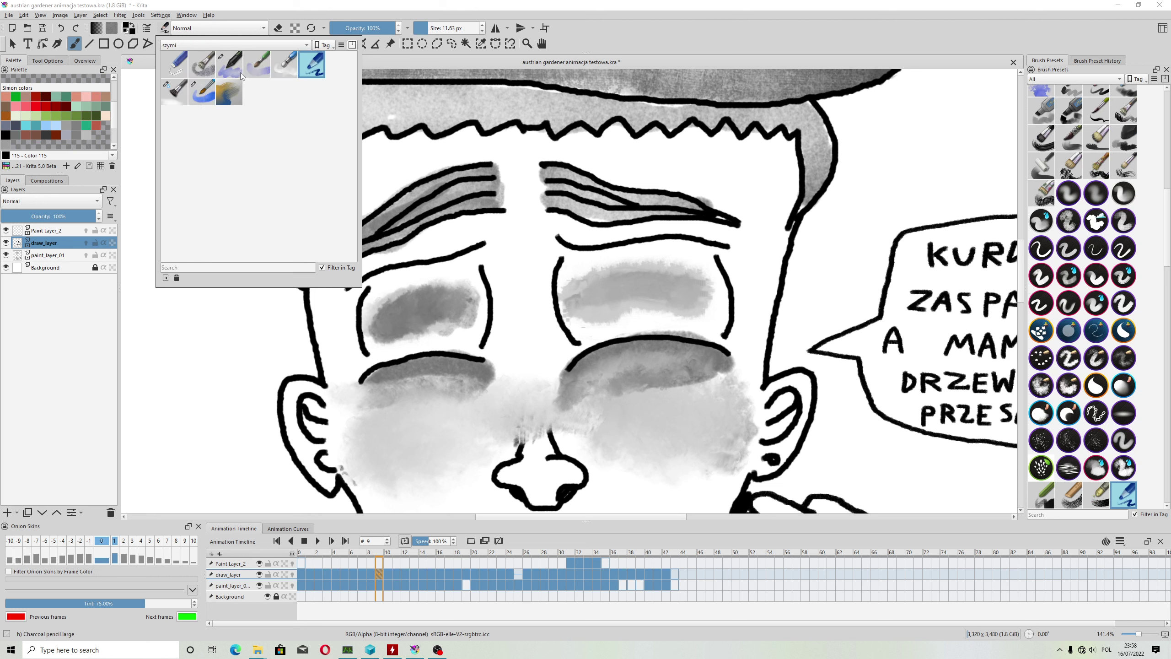
pyautogui.click(689, 21)
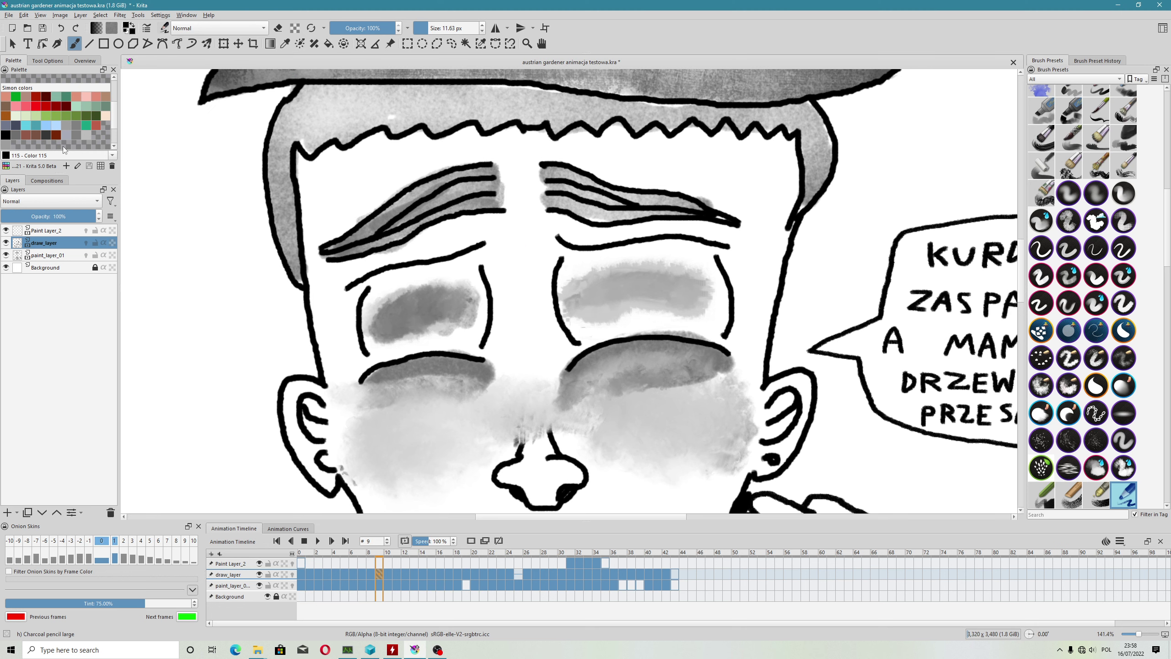
pyautogui.click(7, 136)
# Step: Draw black closed-eye lines across the left and right grey eye shadows
pyautogui.moveTo(376, 332); pyautogui.dragTo(450, 320)
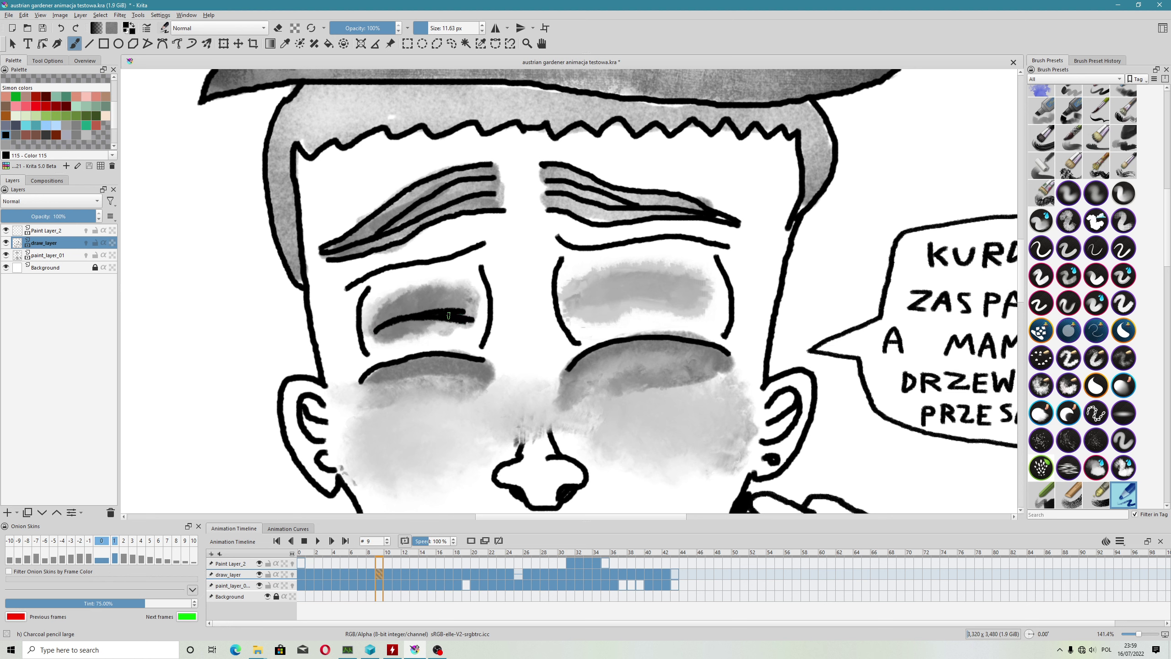
pyautogui.moveTo(448, 316); pyautogui.dragTo(384, 326)
pyautogui.moveTo(583, 306); pyautogui.dragTo(697, 302)
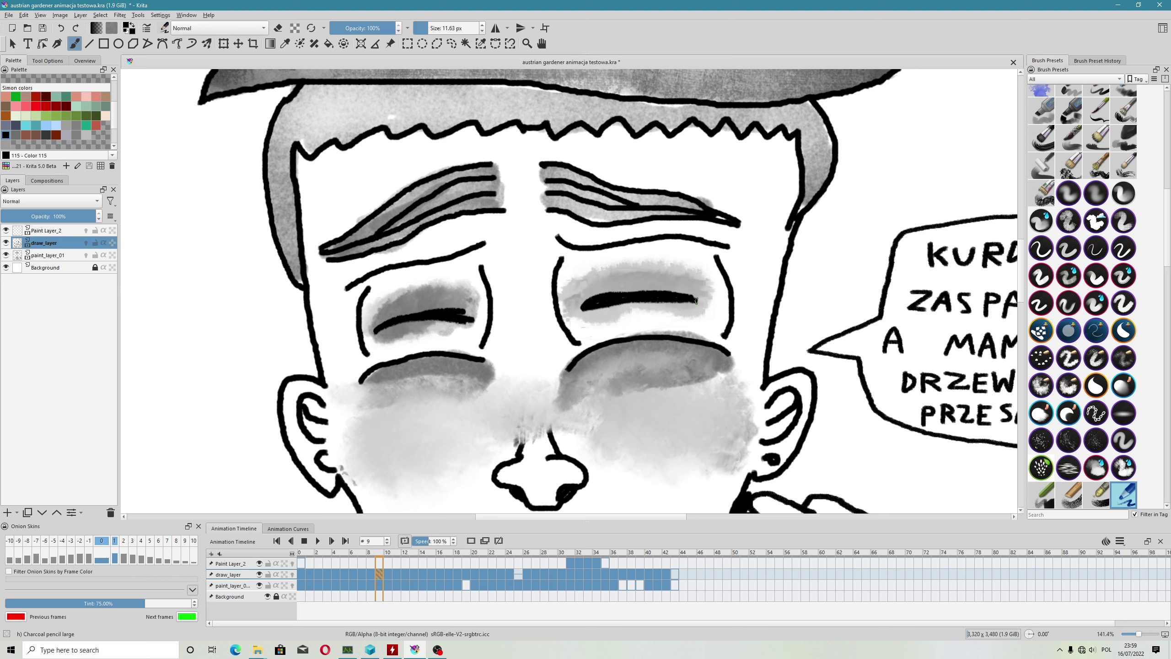
# Step: Filter brush presets to the Muses tag and select muses 05 03 Blender splats
pyautogui.scroll(-2, 1089, 321)
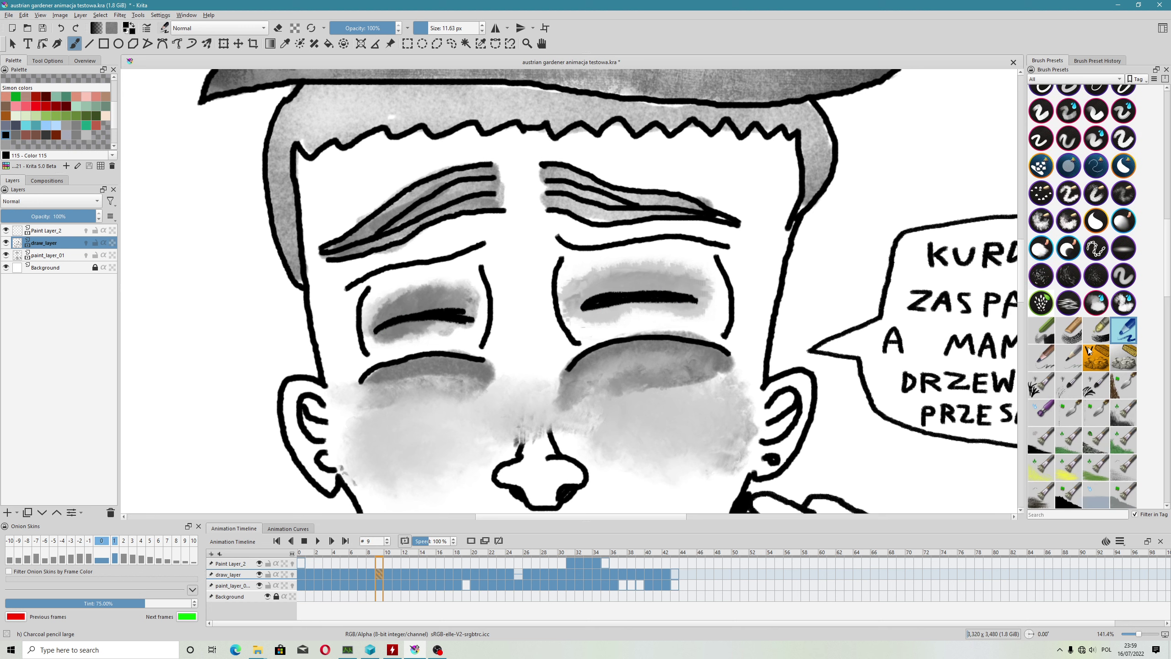
pyautogui.scroll(-3, 1079, 343)
pyautogui.scroll(-3, 1073, 359)
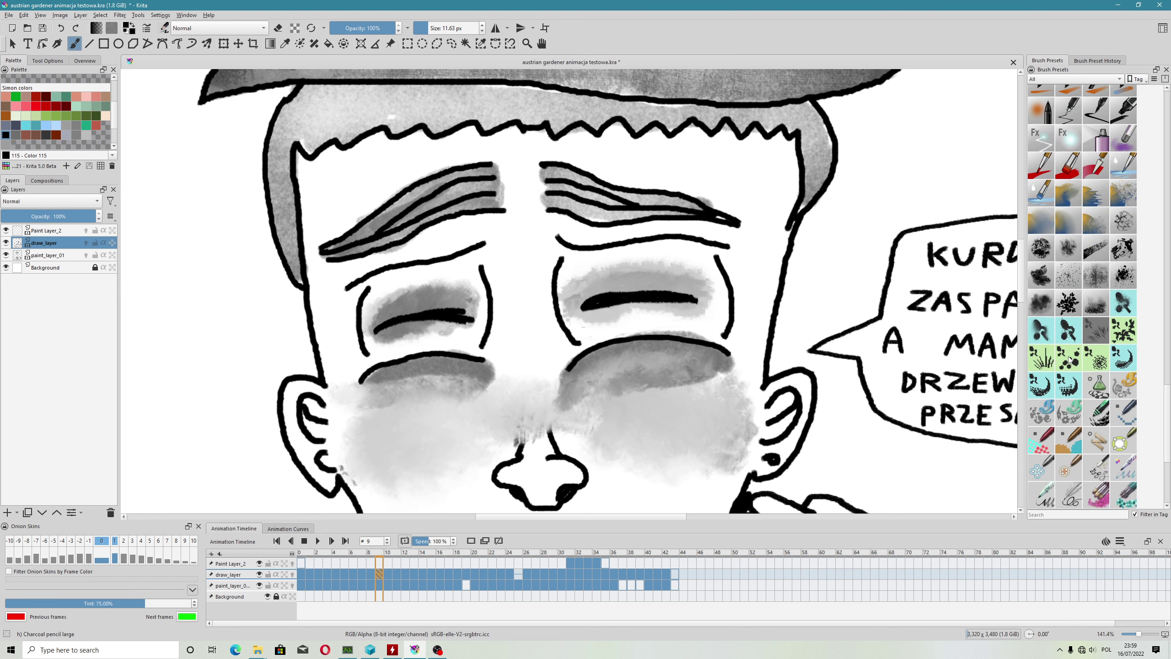
pyautogui.scroll(-3, 1077, 273)
pyautogui.scroll(-3, 1078, 343)
pyautogui.scroll(-3, 1078, 343)
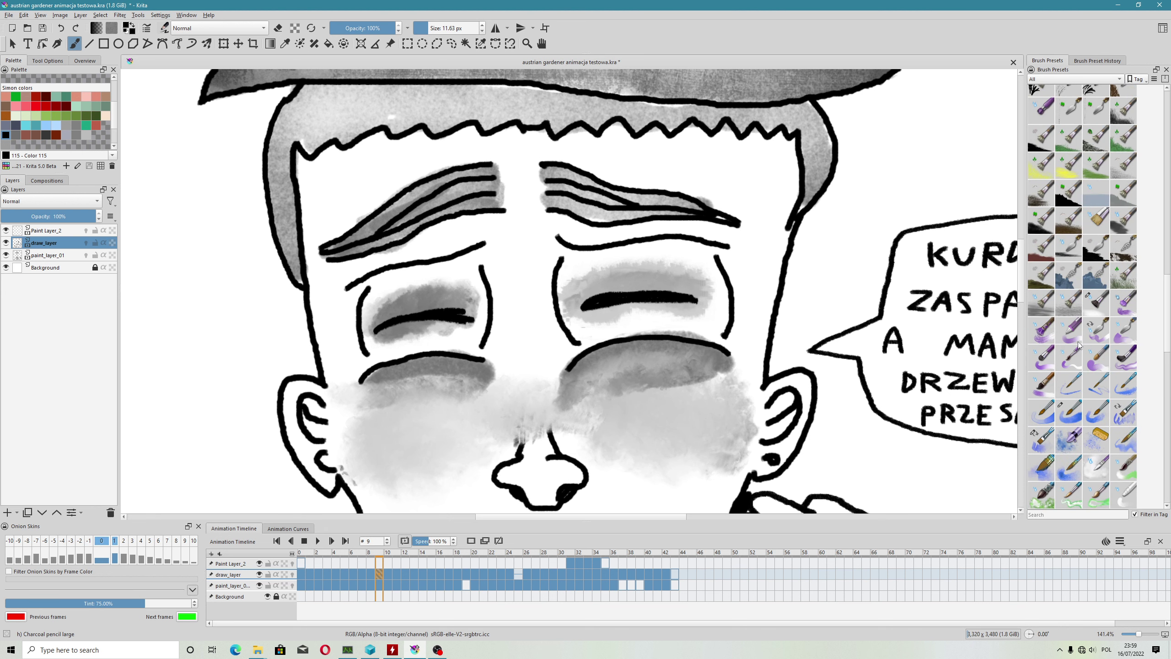
pyautogui.click(1059, 79)
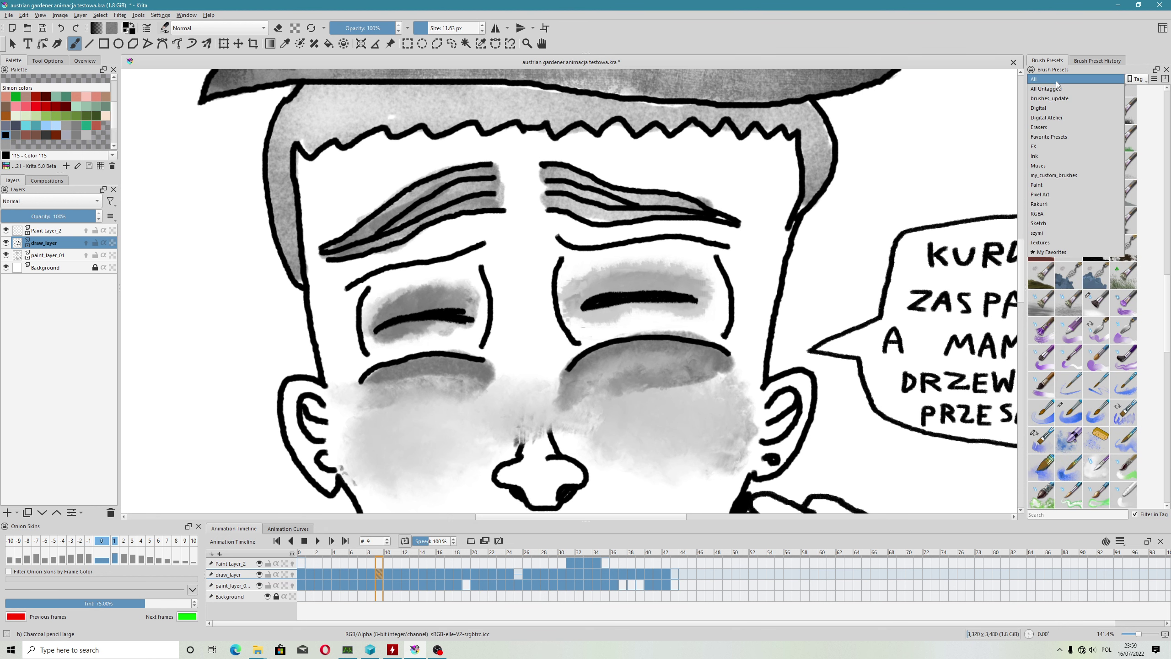
pyautogui.click(1069, 166)
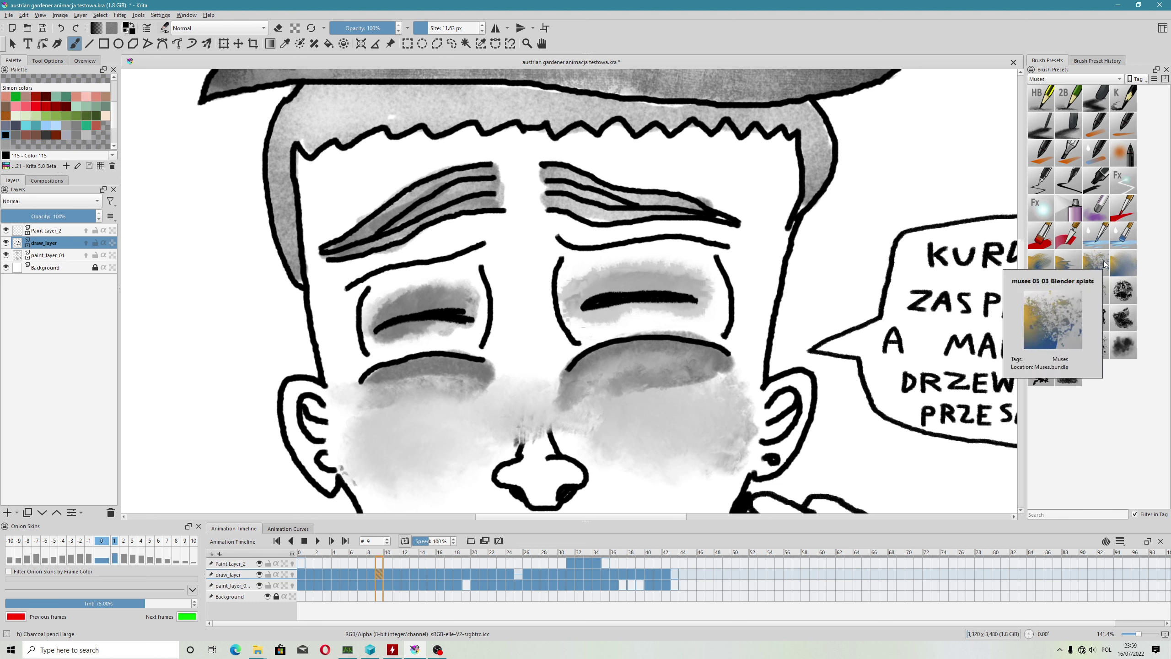
pyautogui.click(1104, 264)
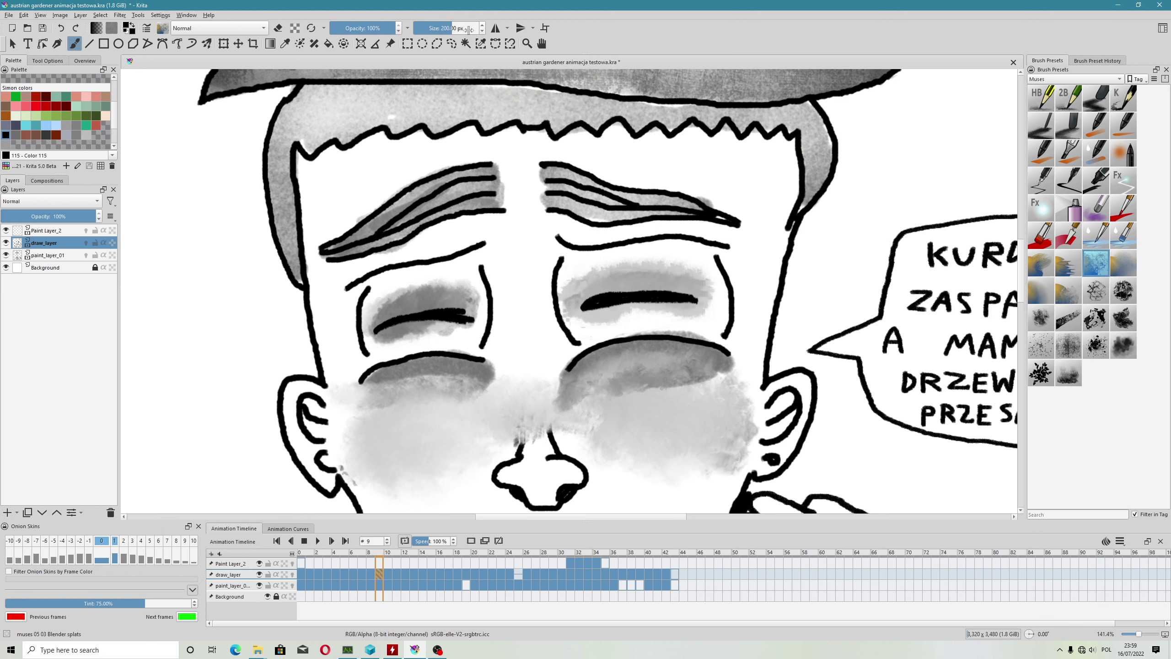
# Step: Dab splatter on the right eye line at about 36 px, then enlarge the brush to 54 px
pyautogui.moveTo(469, 30); pyautogui.dragTo(432, 29)
pyautogui.moveTo(599, 305); pyautogui.dragTo(578, 307)
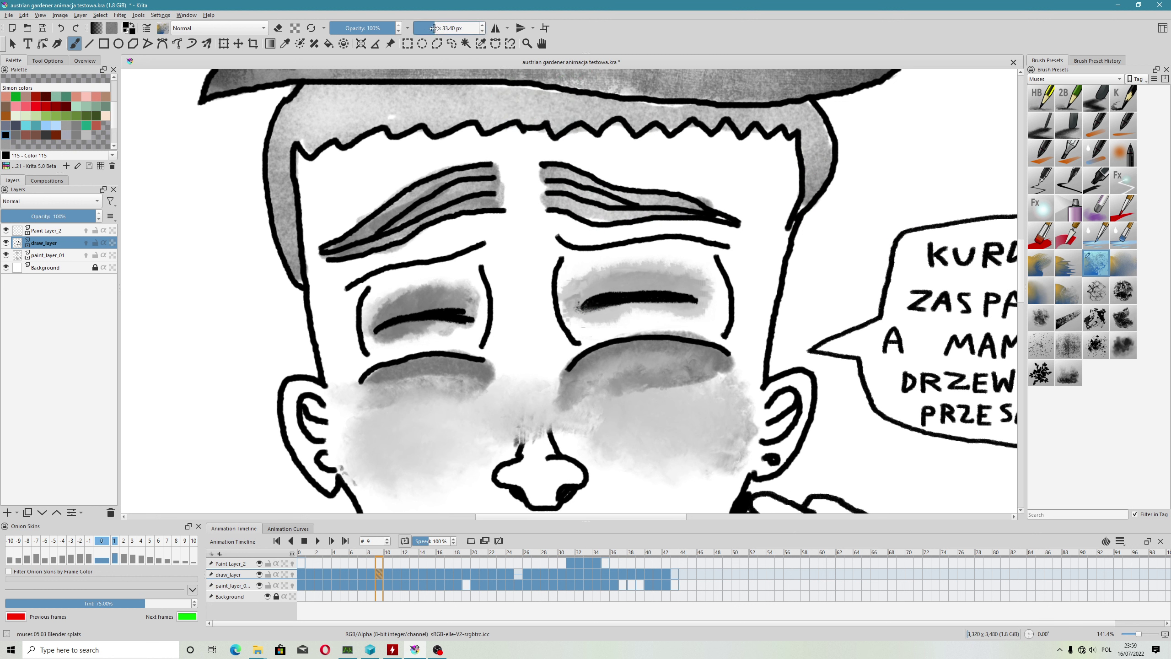
pyautogui.moveTo(432, 29); pyautogui.dragTo(441, 29)
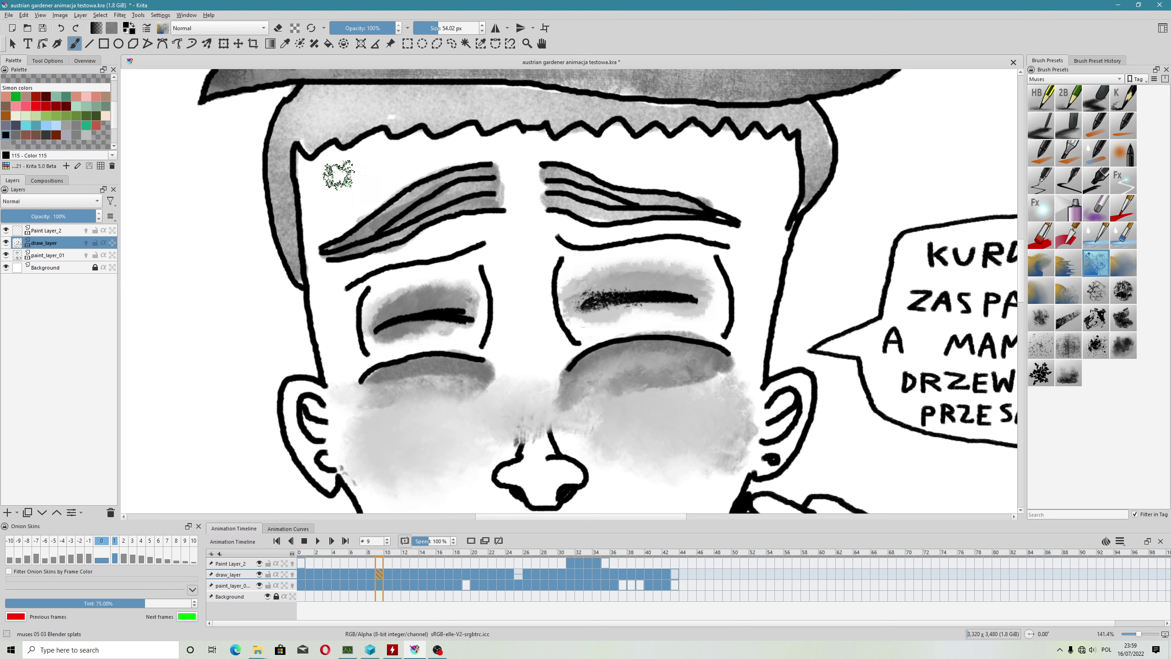
# Step: Give the Blender splats brush an S-shaped strength pressure curve and turn off the Strength option
pyautogui.click(153, 29)
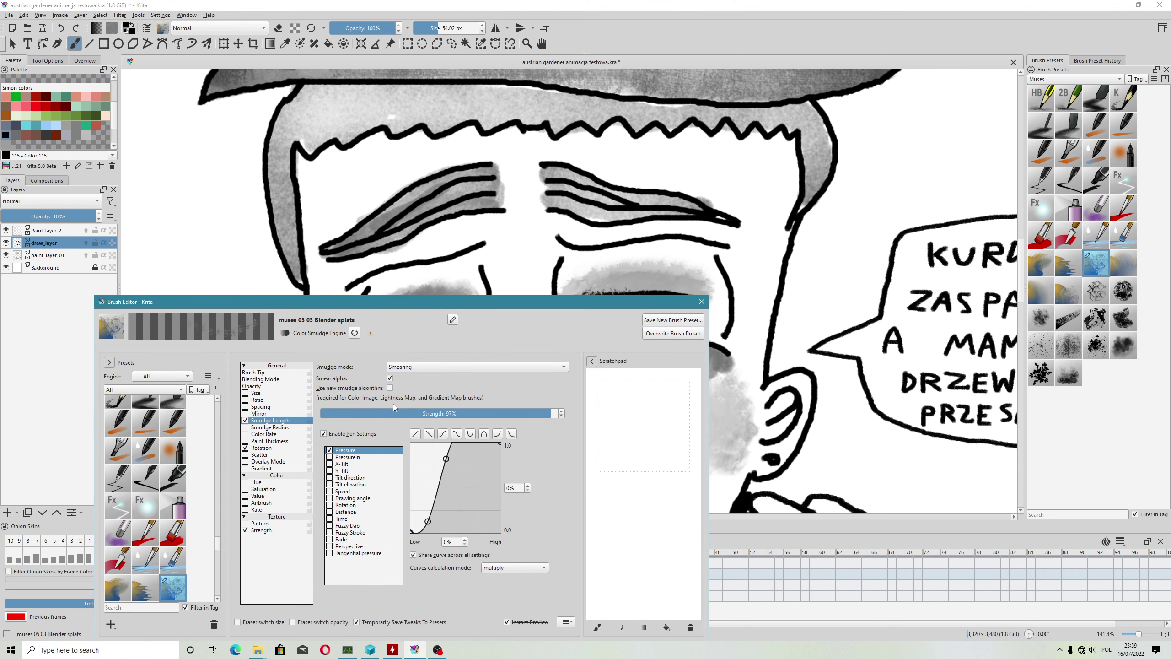
pyautogui.click(442, 434)
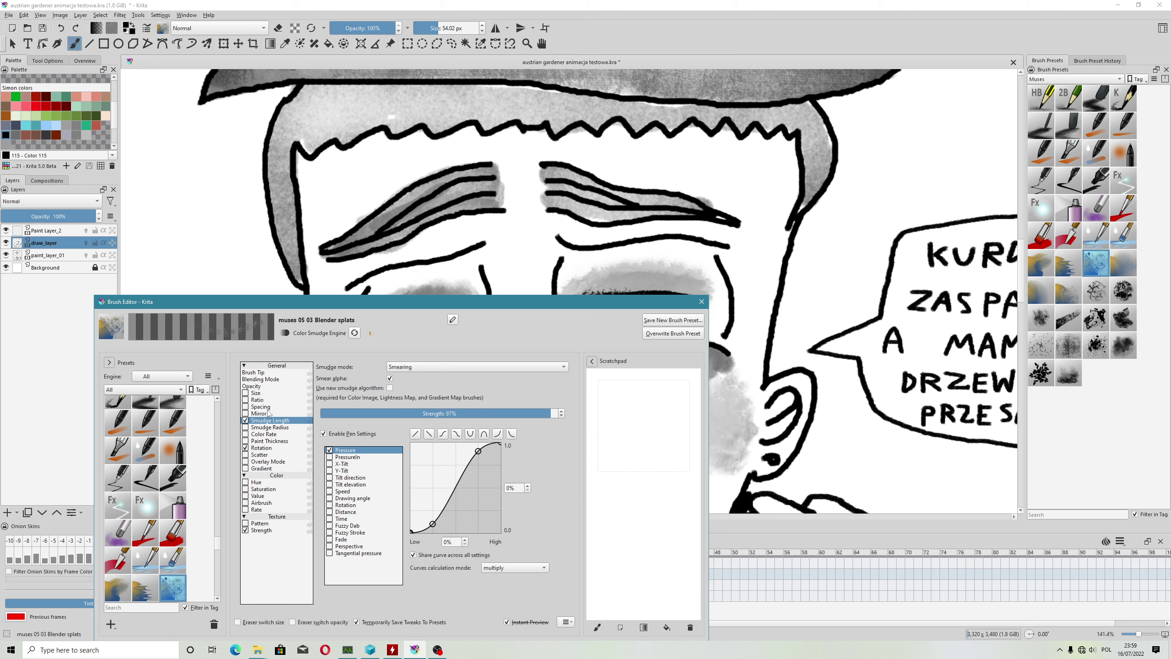
pyautogui.click(262, 374)
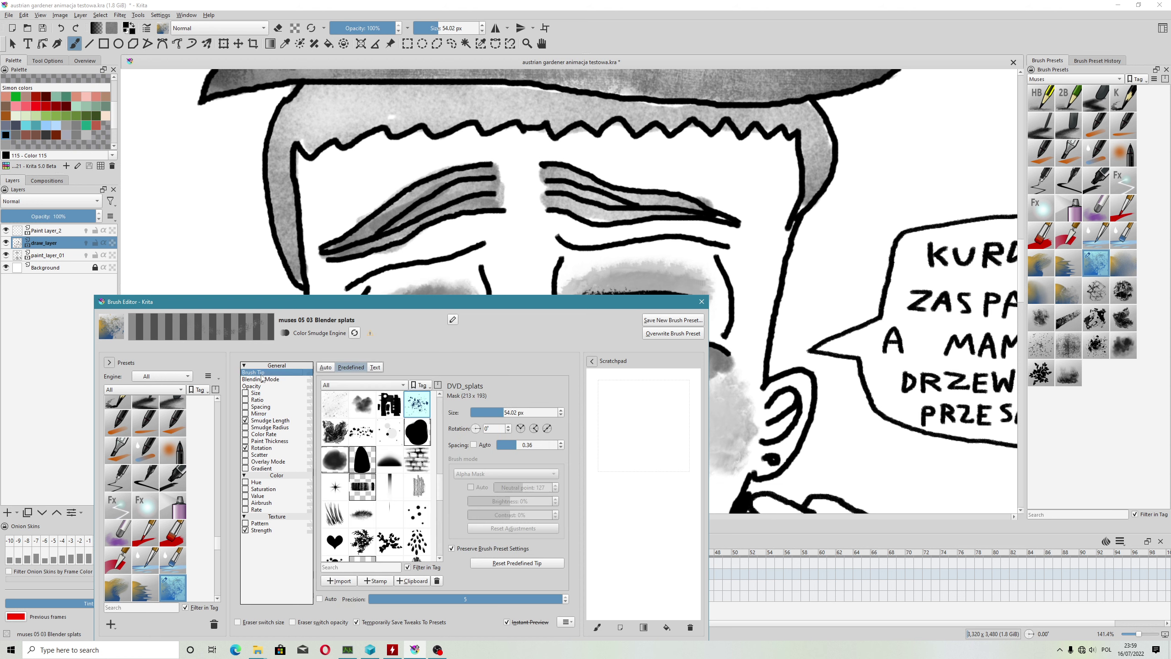
pyautogui.click(261, 531)
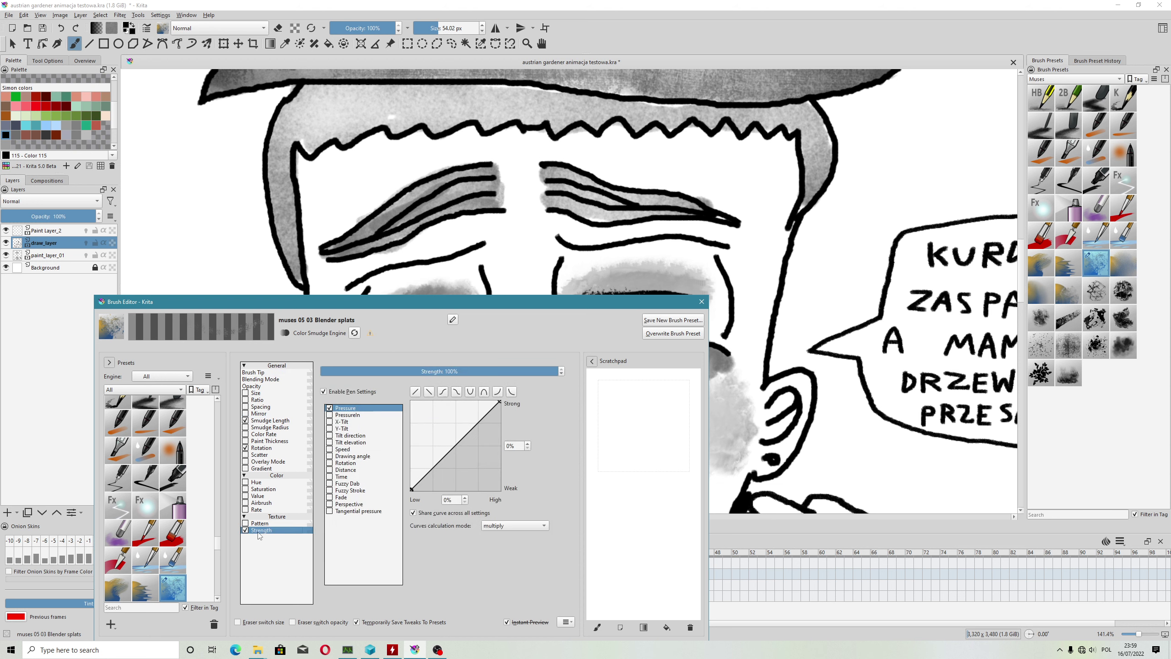
pyautogui.click(443, 391)
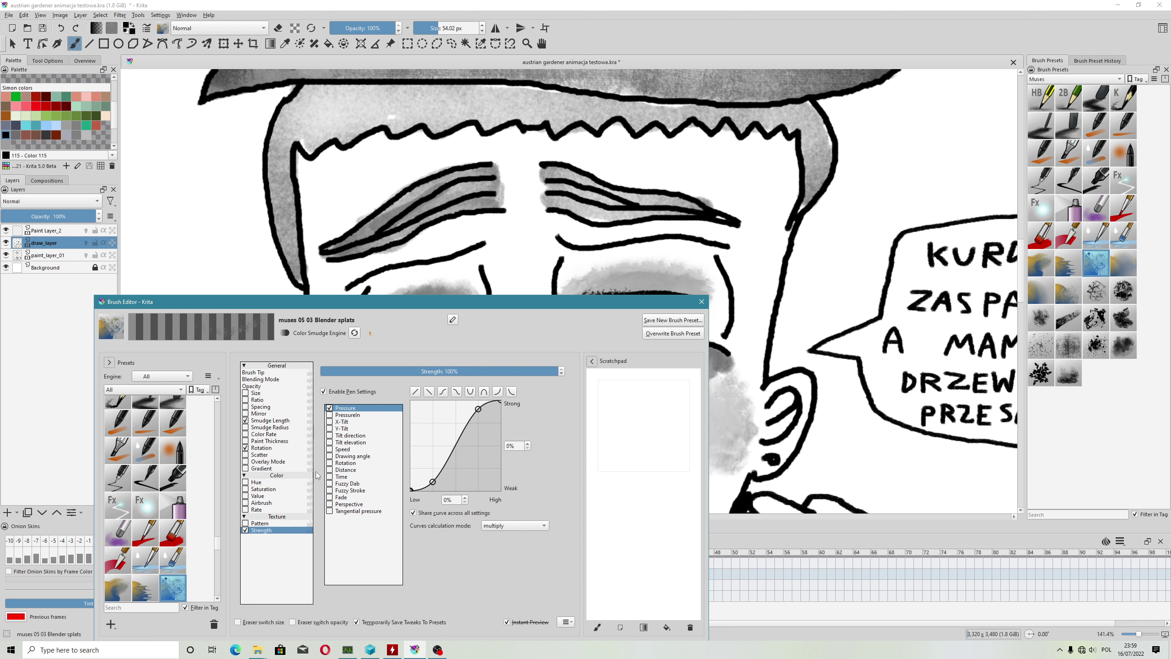
pyautogui.click(246, 530)
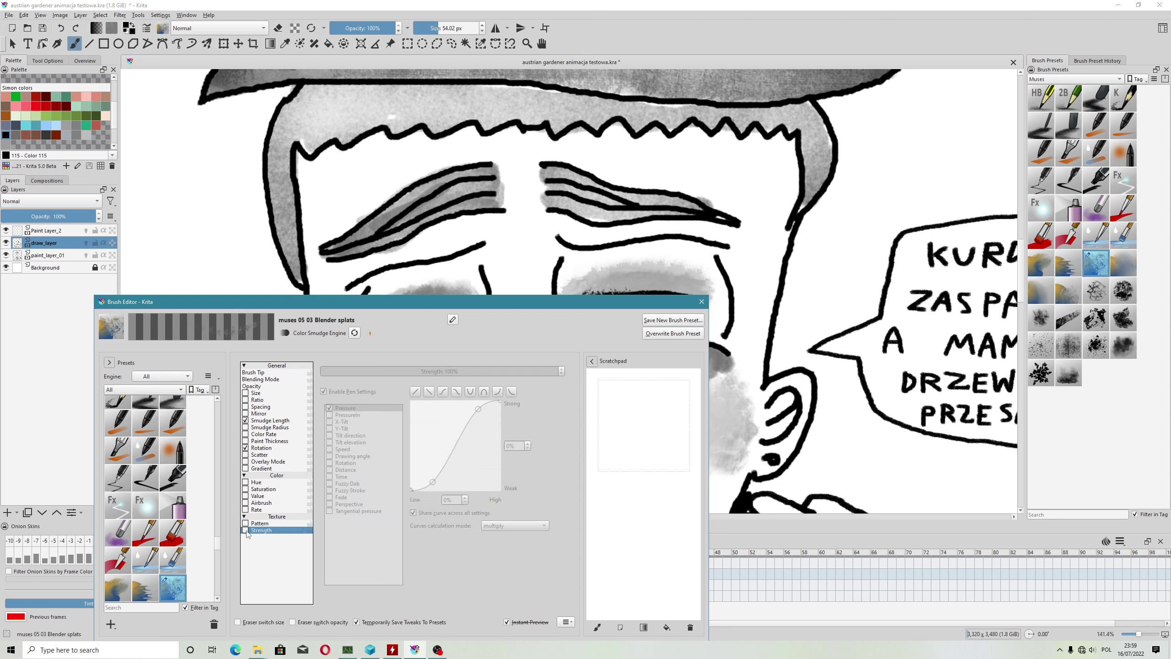
# Step: Enable airbrush at rate 20 and switch the brush tip to DVD_Structure
pyautogui.click(256, 511)
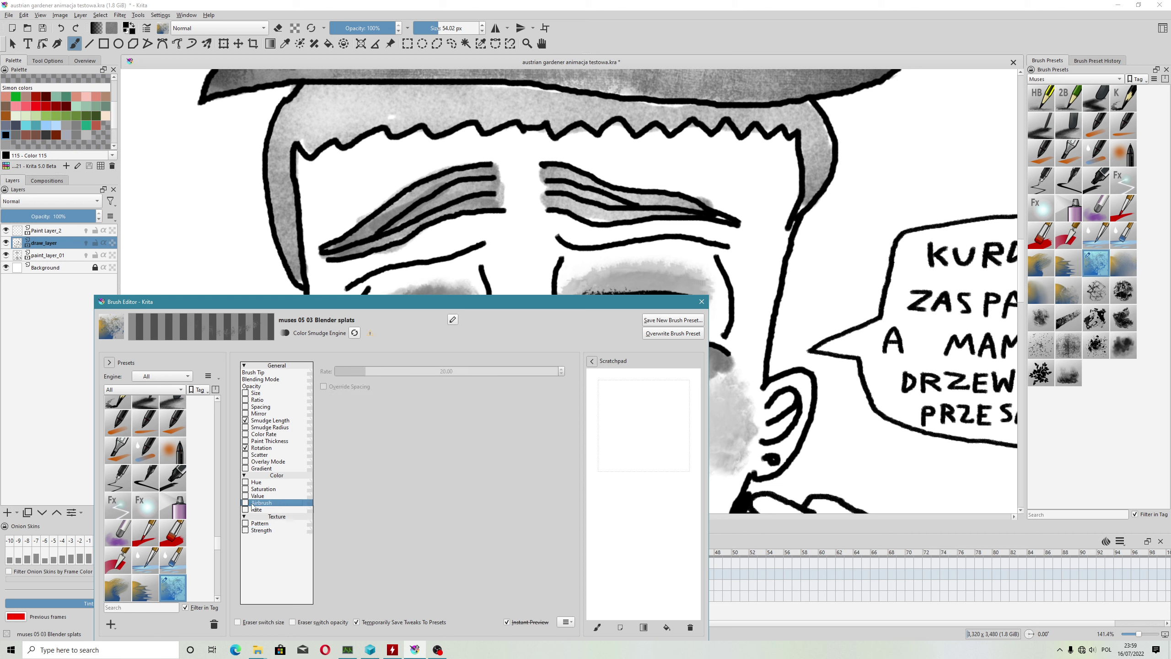
pyautogui.click(246, 503)
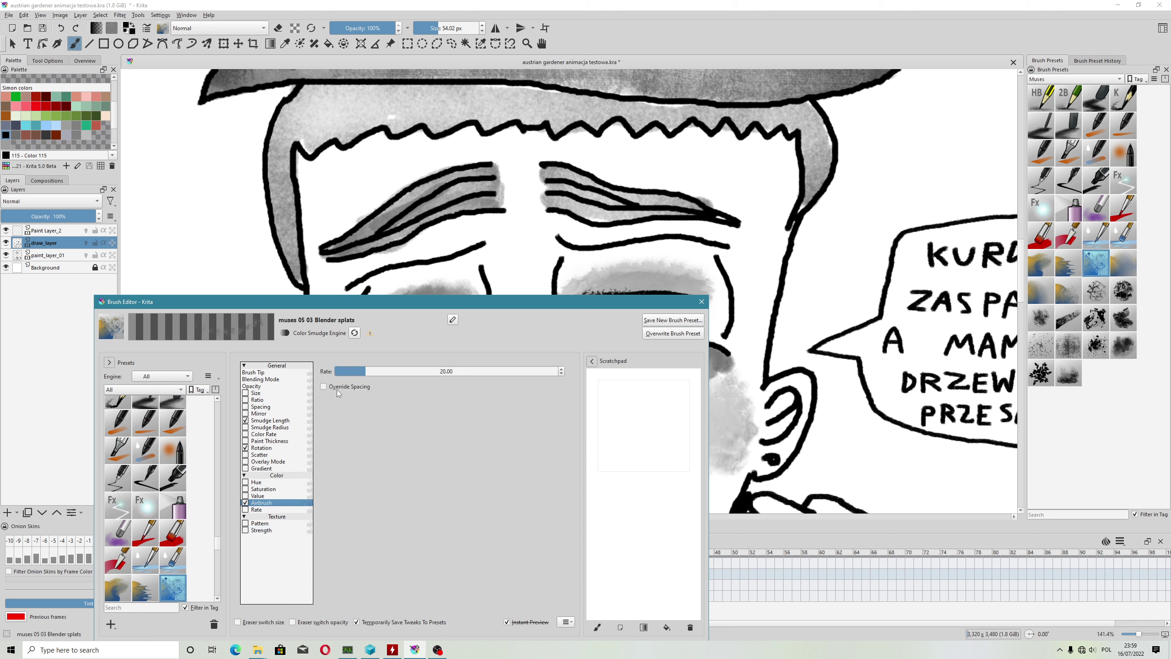
pyautogui.click(258, 372)
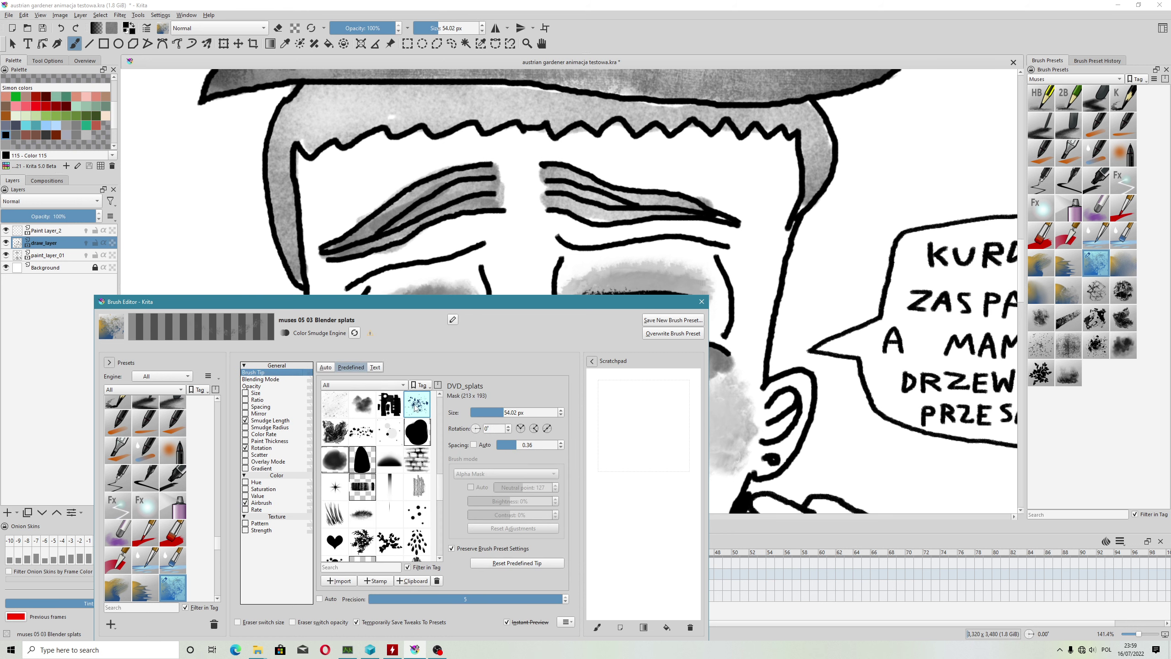
pyautogui.click(346, 433)
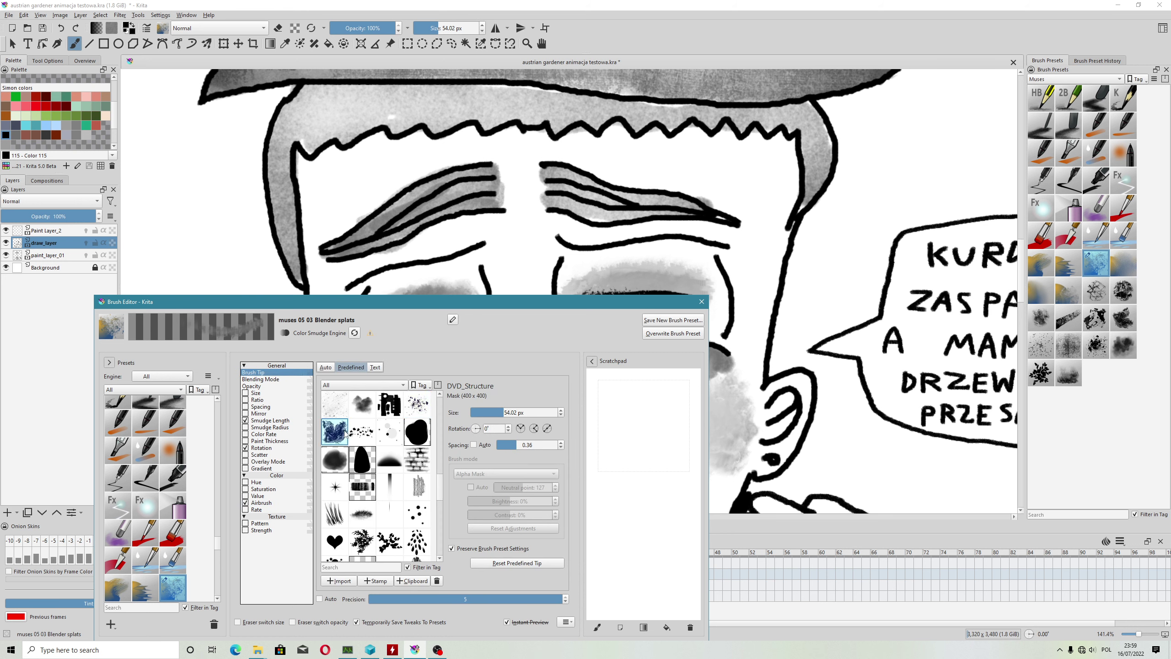
# Step: Save the Blender splats preset and paint textured strokes along the right eye line
pyautogui.click(655, 334)
pyautogui.click(626, 396)
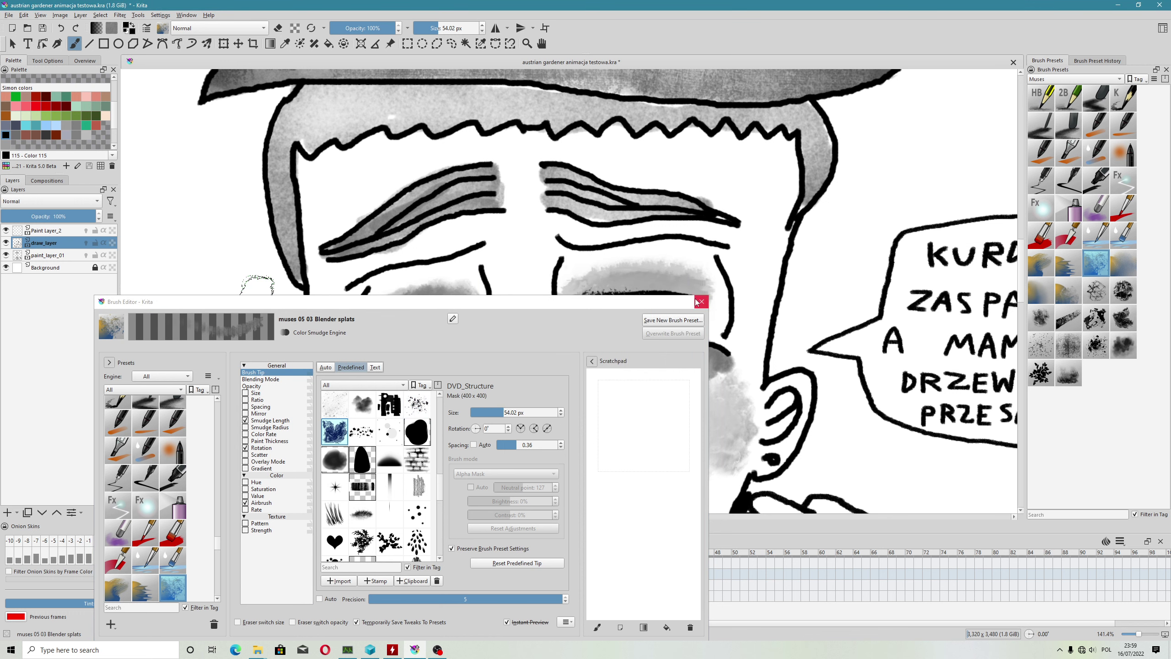
pyautogui.click(702, 301)
pyautogui.moveTo(637, 295); pyautogui.dragTo(565, 274)
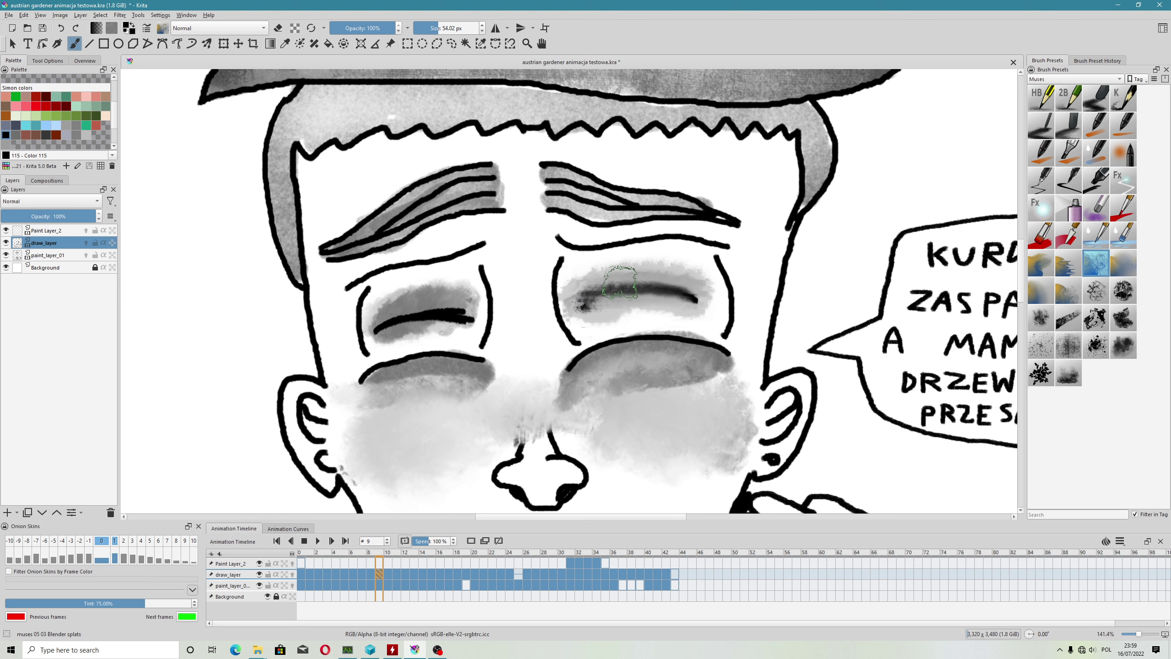
pyautogui.moveTo(565, 274); pyautogui.dragTo(604, 273)
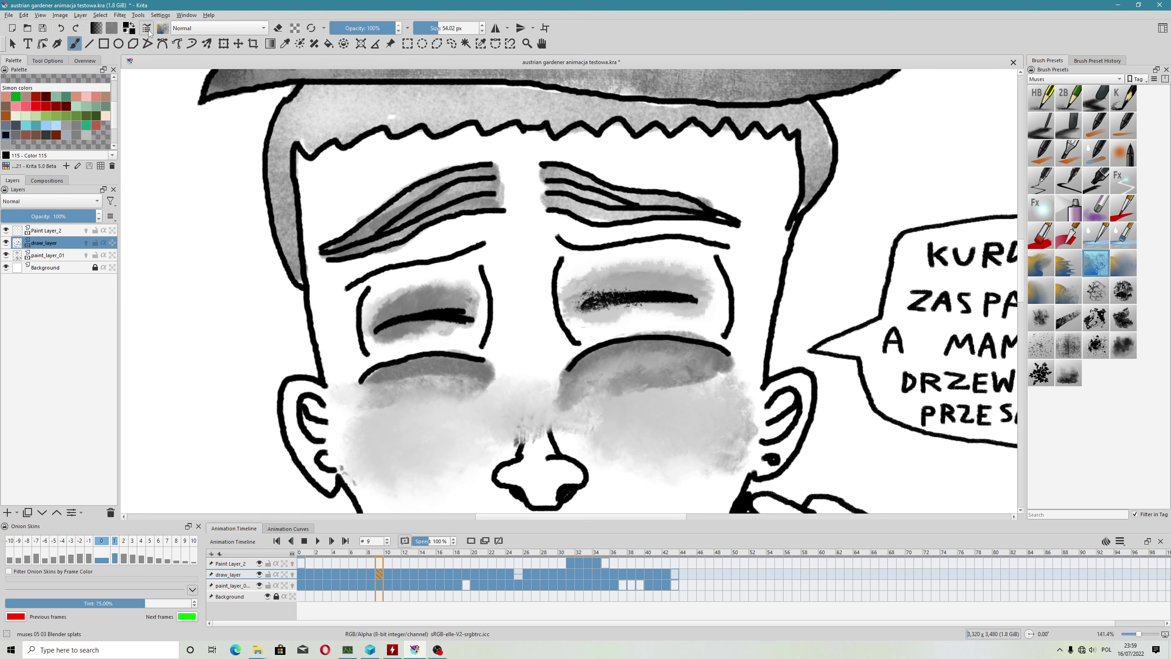
# Step: Switch the brush tip to Dirt and save the preset
pyautogui.click(146, 28)
pyautogui.click(339, 412)
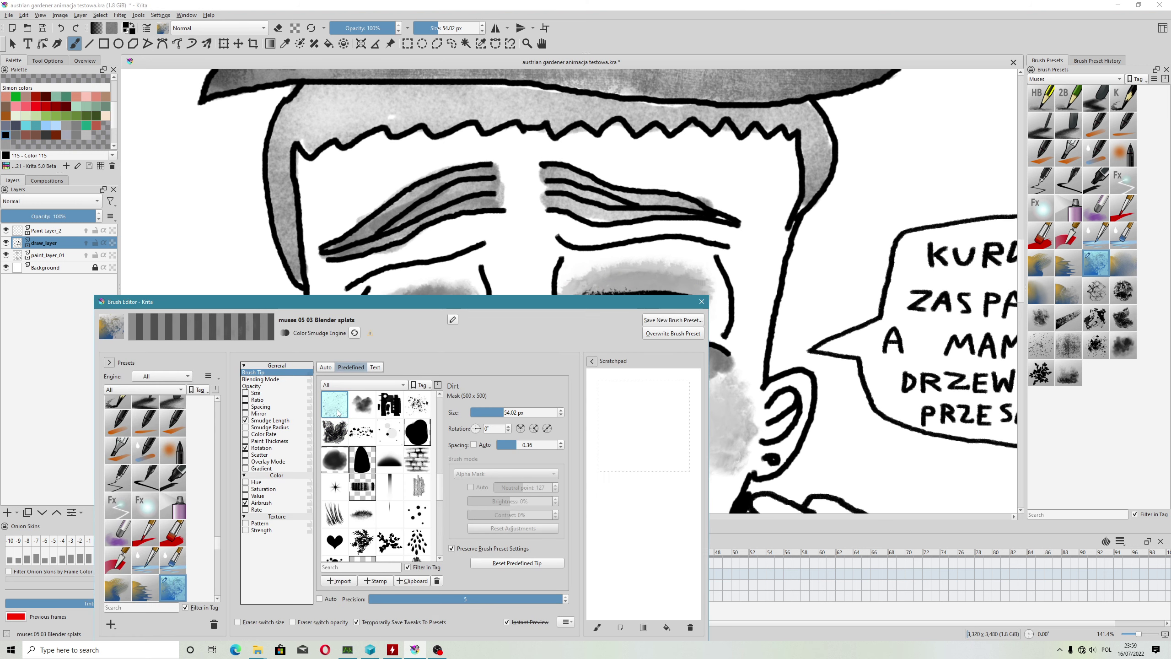
pyautogui.click(666, 333)
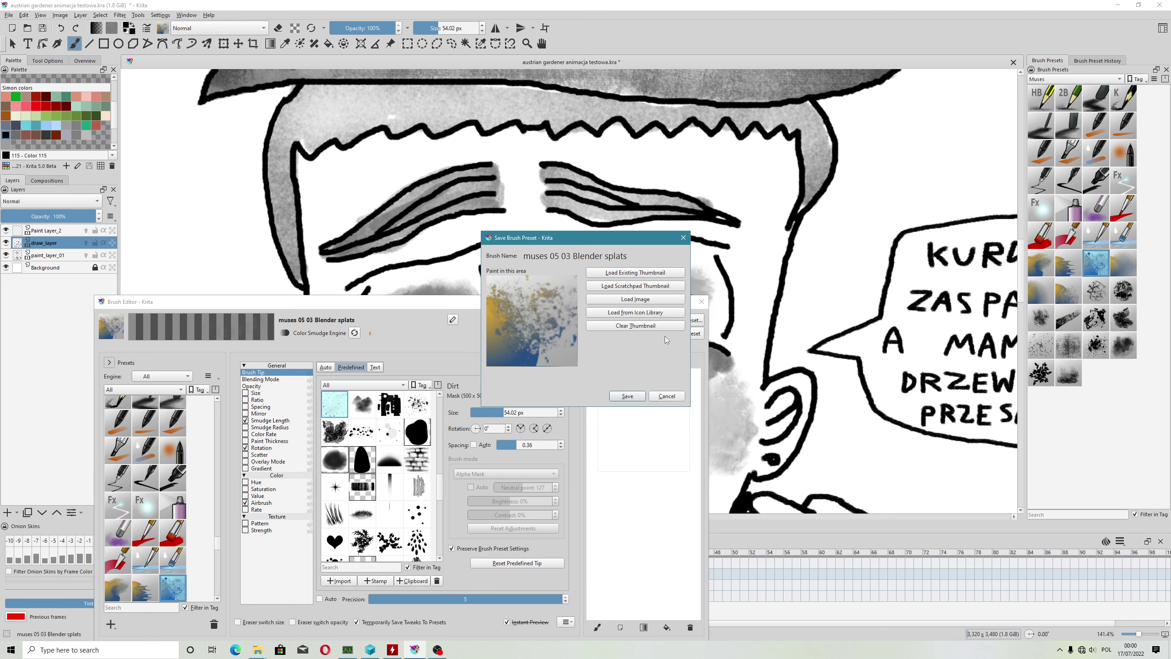
pyautogui.click(635, 397)
# Step: Change the brush tip to Graphite Grain and overwrite the Blender splats preset
pyautogui.moveTo(599, 301); pyautogui.dragTo(599, 379)
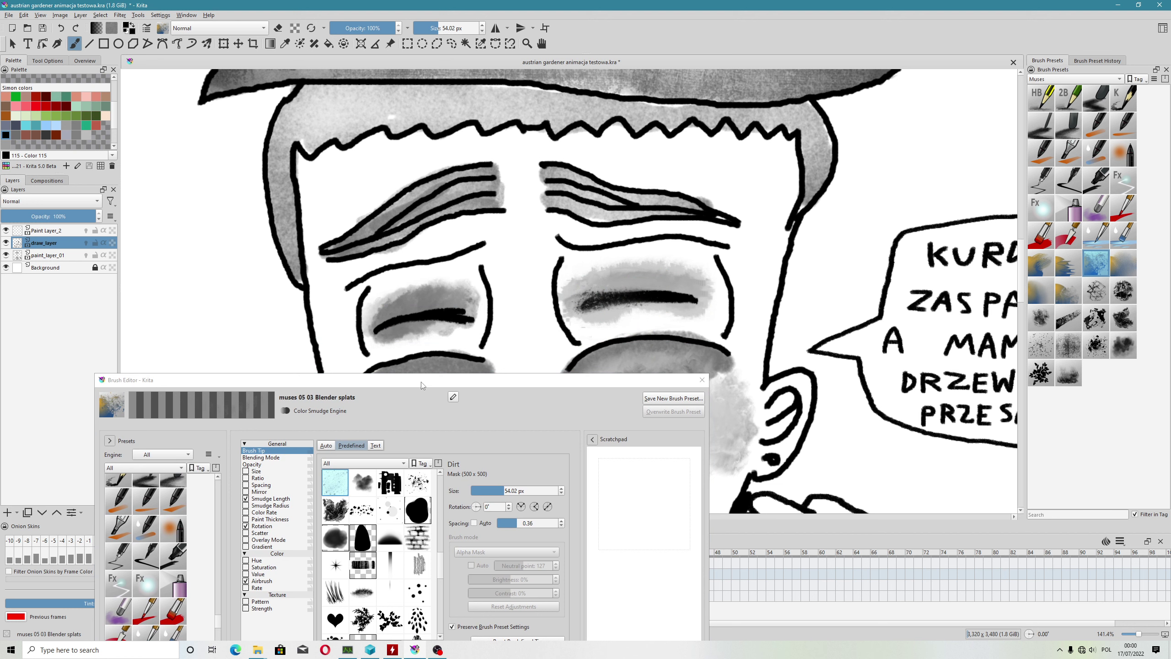
pyautogui.moveTo(421, 382); pyautogui.dragTo(402, 310)
pyautogui.scroll(-1, 419, 488)
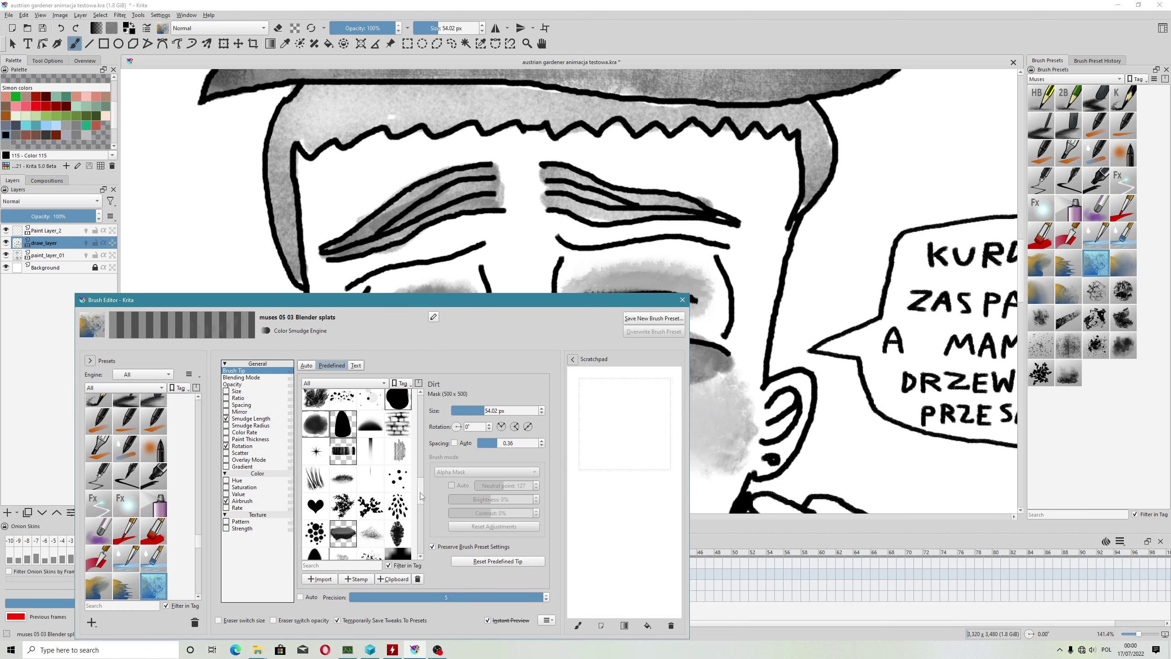
pyautogui.click(401, 448)
pyautogui.click(630, 334)
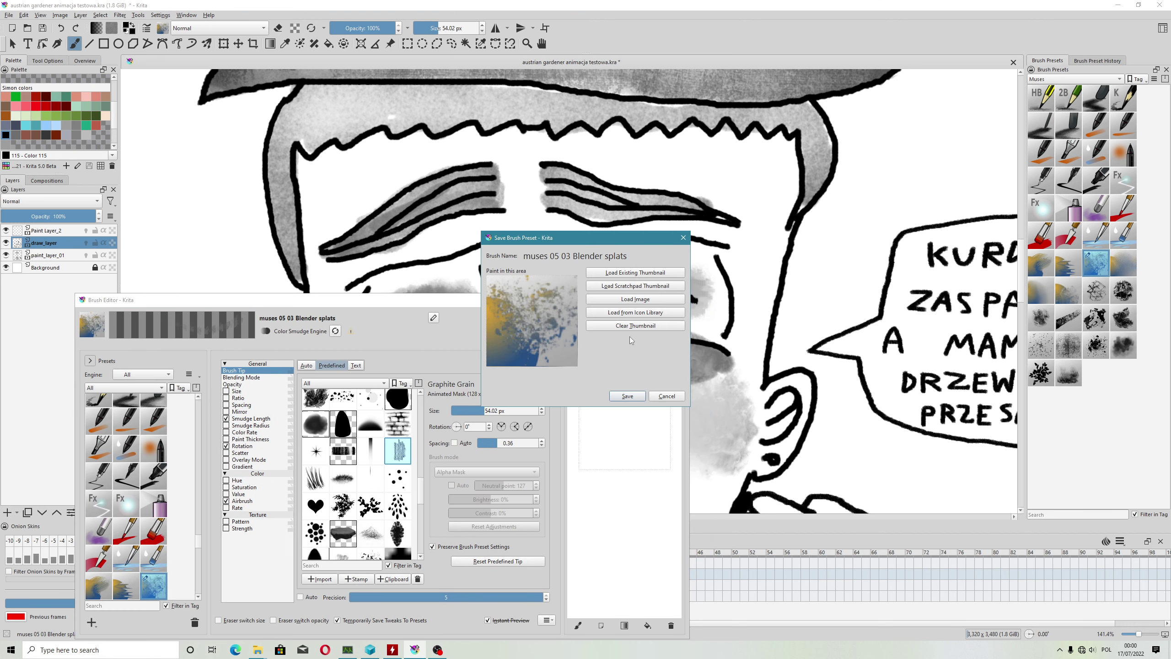
pyautogui.click(623, 396)
pyautogui.moveTo(614, 306); pyautogui.dragTo(620, 372)
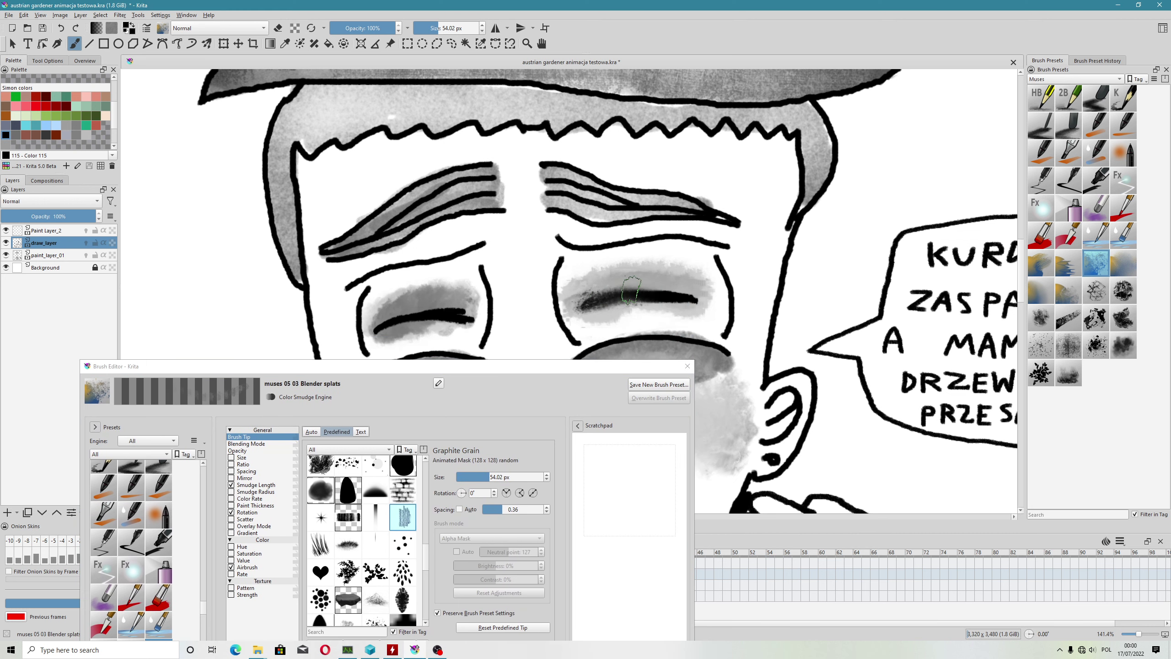
# Step: Set the smudge mode to Dulling and test it on the right eye, undoing the test
pyautogui.click(256, 444)
pyautogui.click(239, 436)
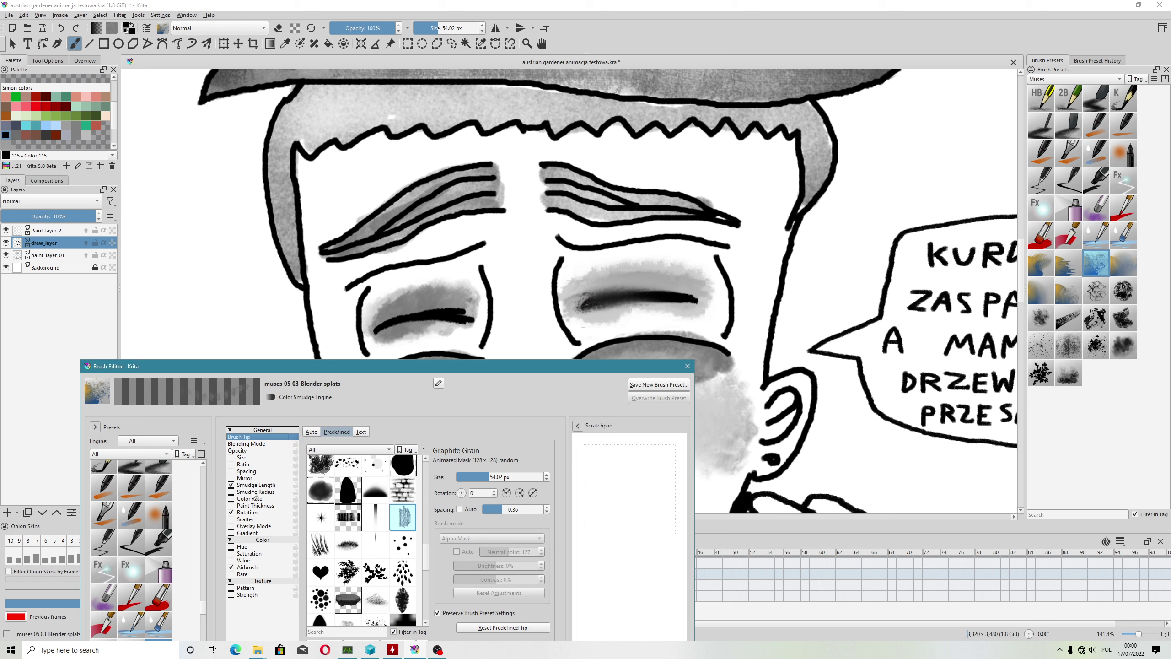
pyautogui.click(255, 486)
pyautogui.click(393, 436)
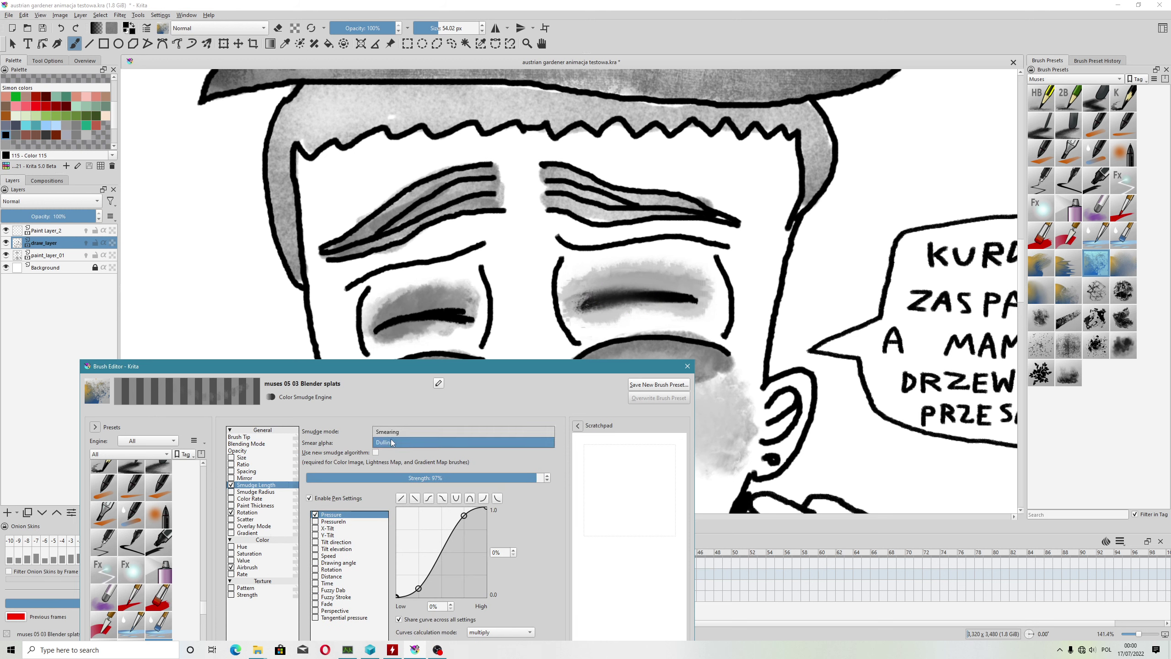
pyautogui.click(393, 442)
pyautogui.moveTo(608, 302); pyautogui.dragTo(613, 305)
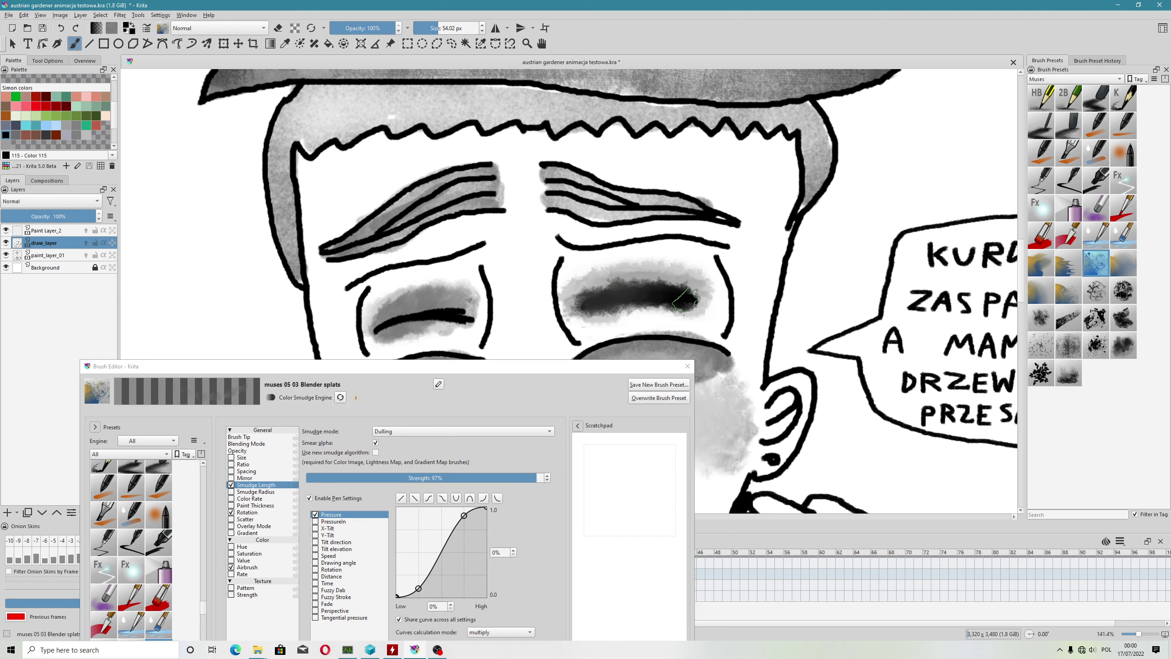
pyautogui.hotkey('ctrl', 'z')
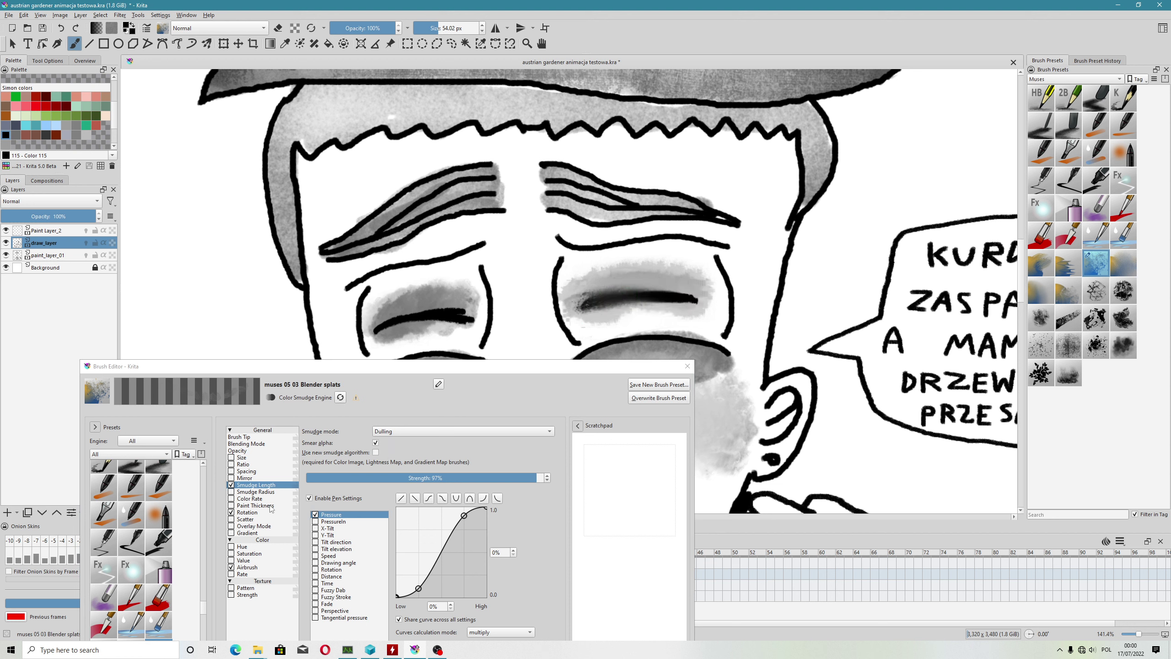
# Step: Lower smudge strength to 73%, try falling and bell pressure curves, and keep the rising S-curve
pyautogui.moveTo(527, 478); pyautogui.dragTo(479, 477)
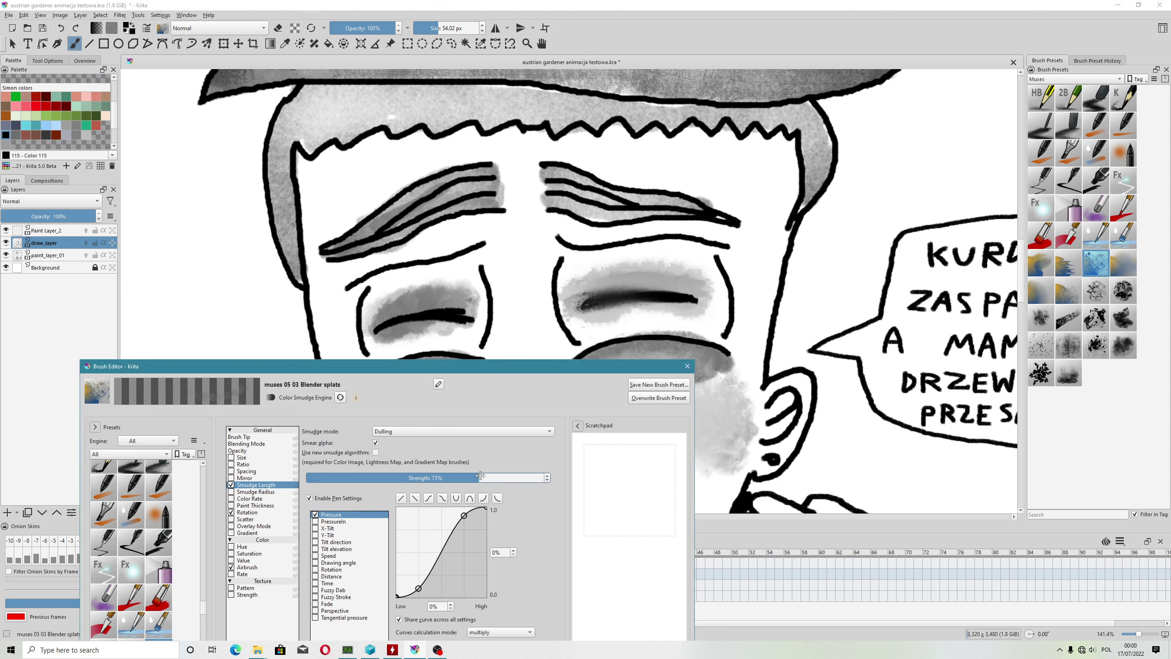
pyautogui.moveTo(577, 307); pyautogui.dragTo(607, 297)
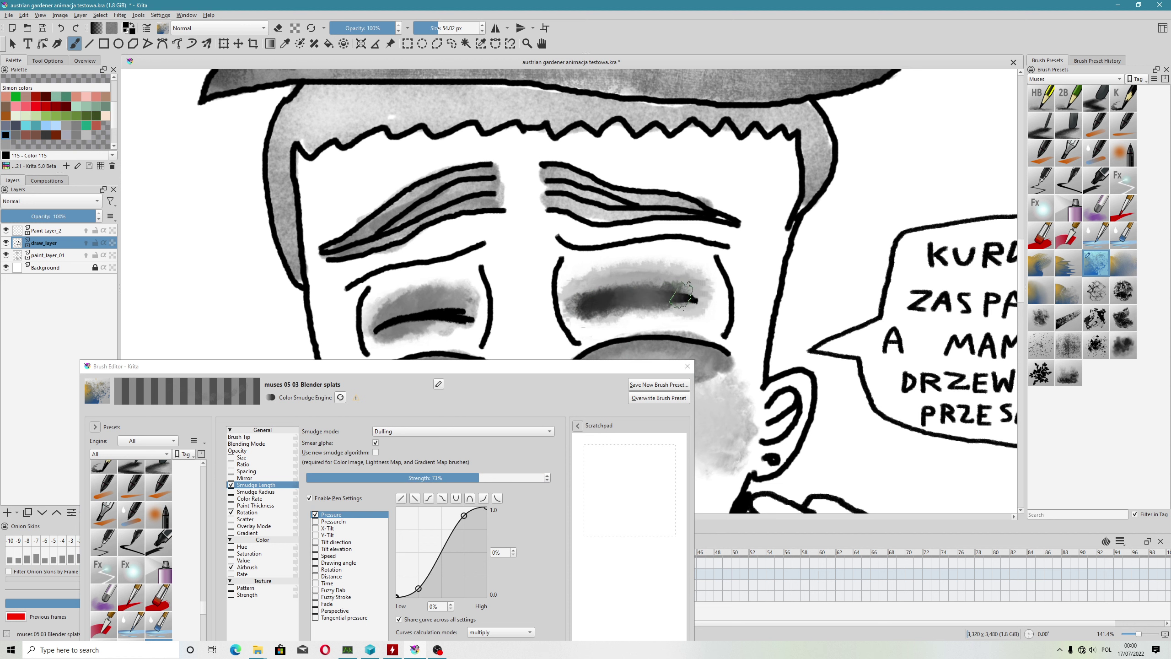
pyautogui.hotkey('ctrl', 'z')
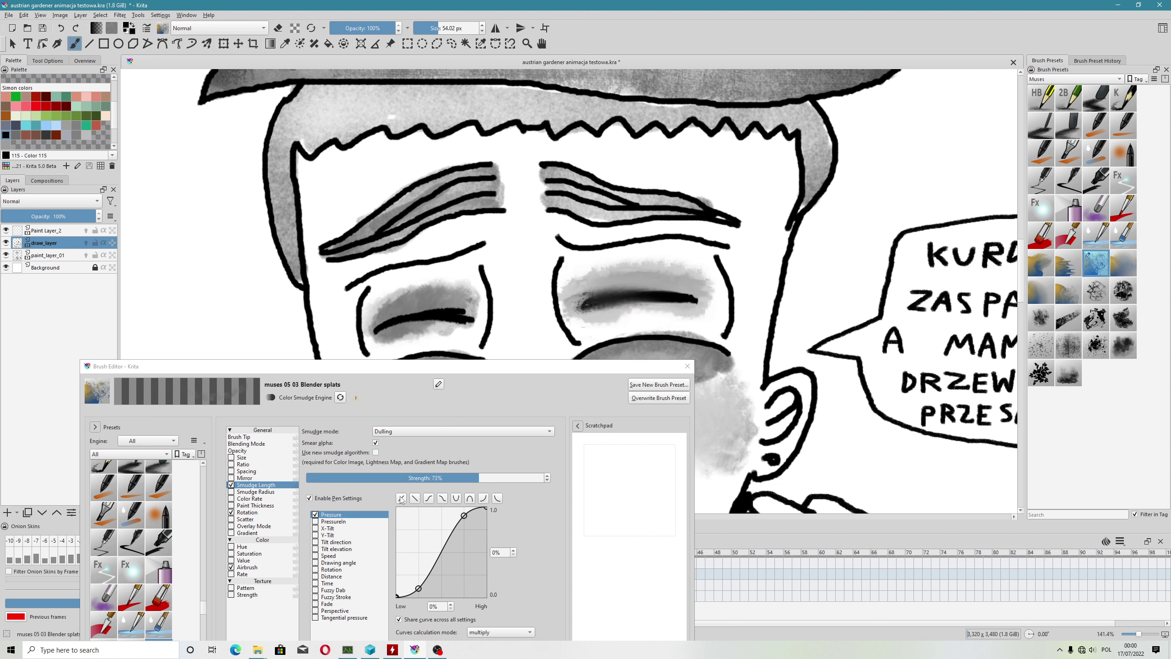
pyautogui.click(442, 498)
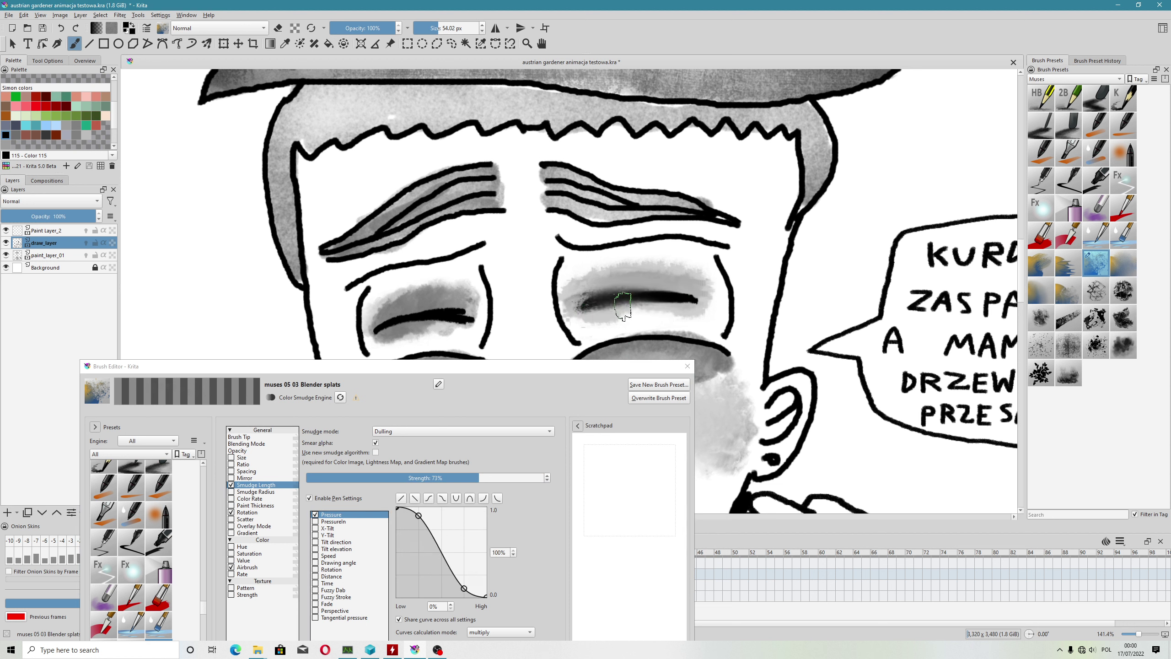
pyautogui.click(429, 499)
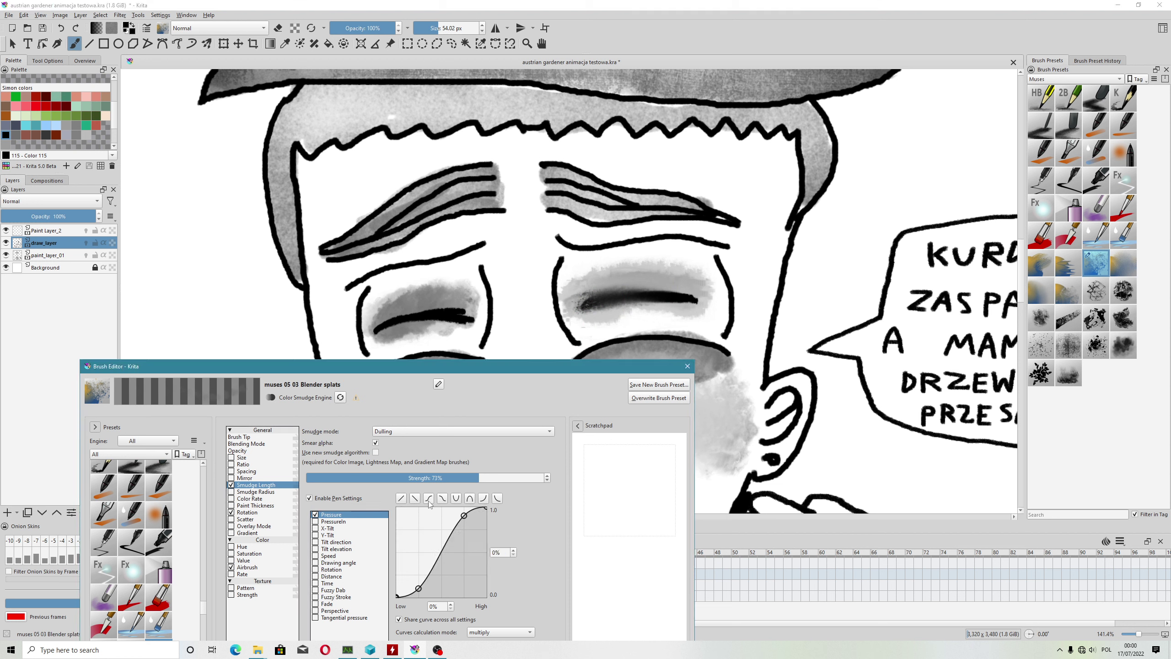
pyautogui.click(471, 500)
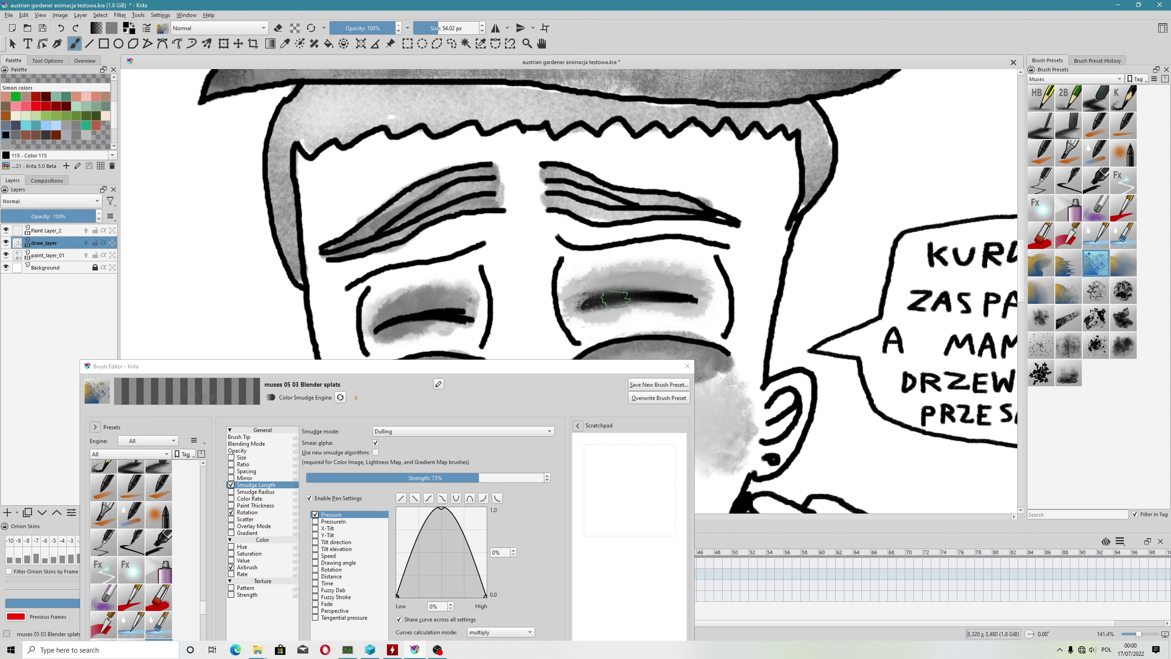
pyautogui.click(426, 502)
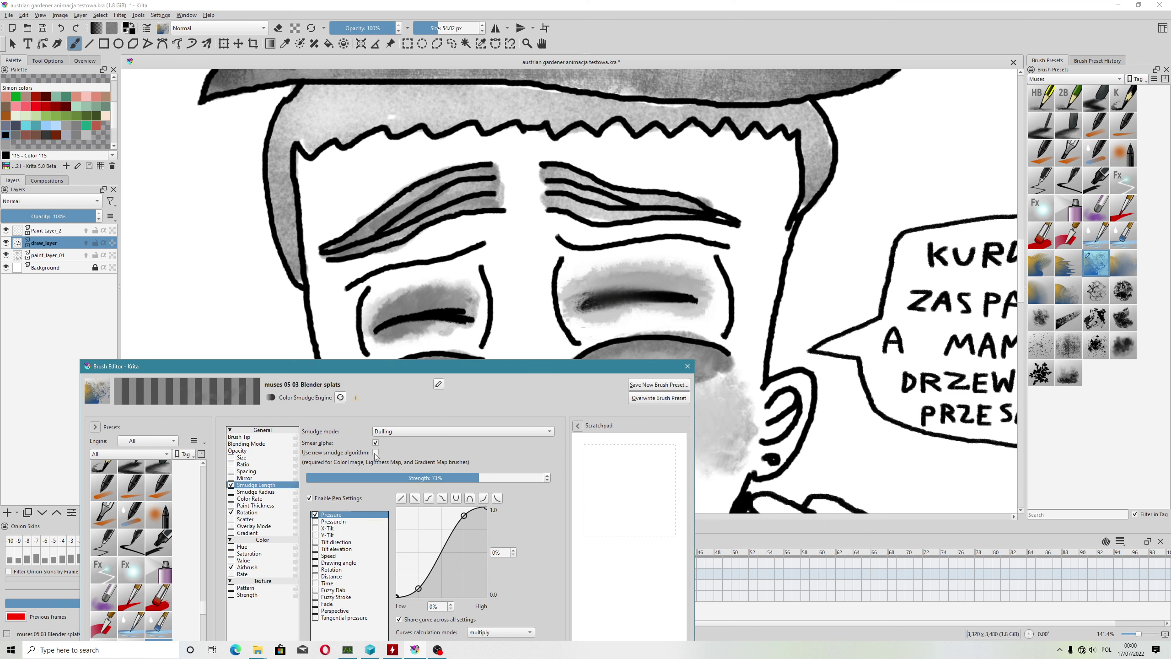
# Step: Lower smudge strength to 65% and smudge the right eye line into a darker patch
pyautogui.moveTo(475, 478); pyautogui.dragTo(460, 477)
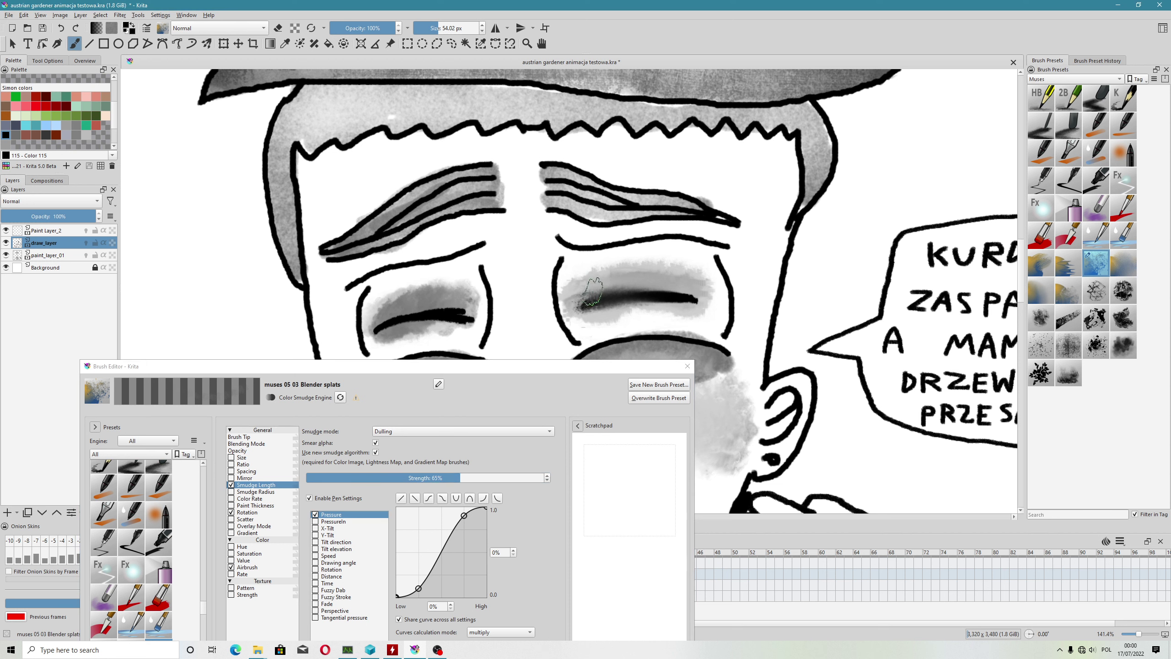
pyautogui.moveTo(581, 302)
pyautogui.mouseDown()
pyautogui.moveTo(643, 302)
pyautogui.moveTo(584, 319)
pyautogui.moveTo(554, 311)
pyautogui.moveTo(599, 300)
pyautogui.mouseUp()
pyautogui.press('-')
pyautogui.press('-')
pyautogui.press('-')
pyautogui.press('+')
pyautogui.press('+')
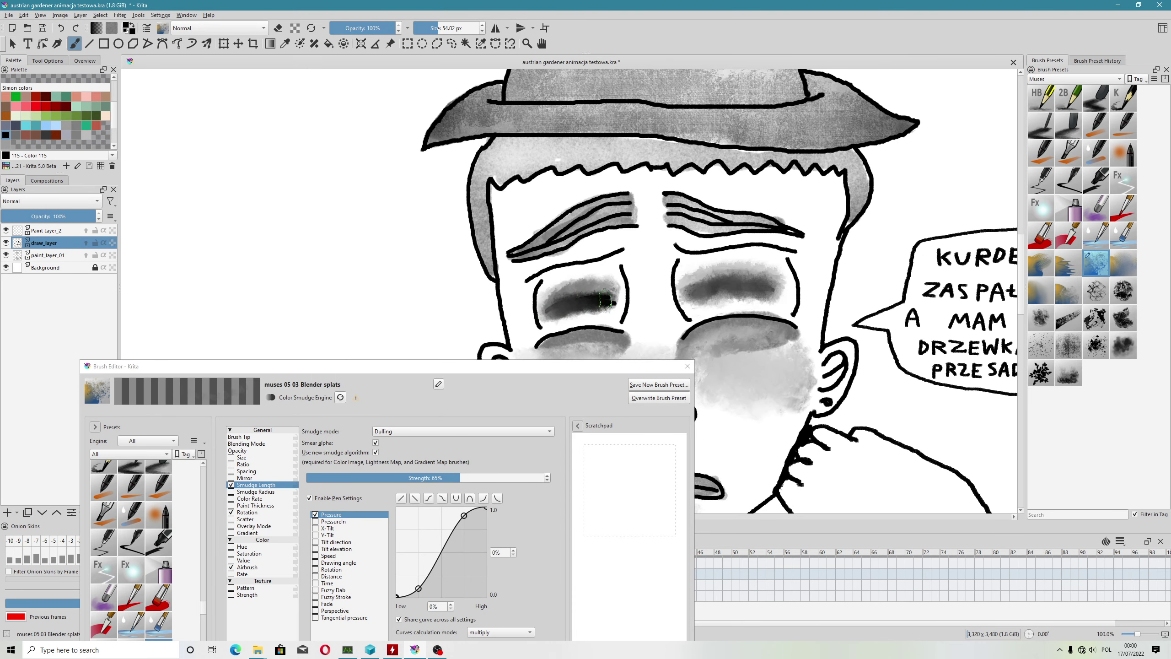
# Step: Try the new smudge algorithm and smear alpha at 53% strength on the left eye, undoing each stroke
pyautogui.hotkey('ctrl', 'z')
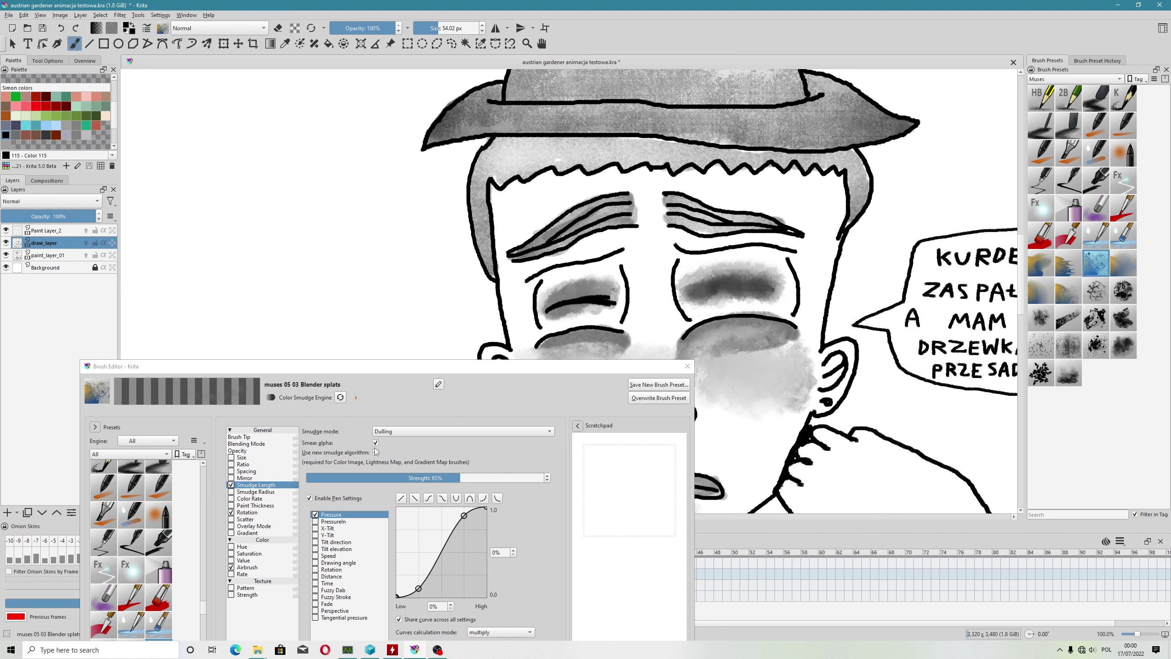
pyautogui.click(376, 452)
pyautogui.moveTo(595, 299); pyautogui.dragTo(543, 318)
pyautogui.hotkey('ctrl', 'z')
pyautogui.click(376, 443)
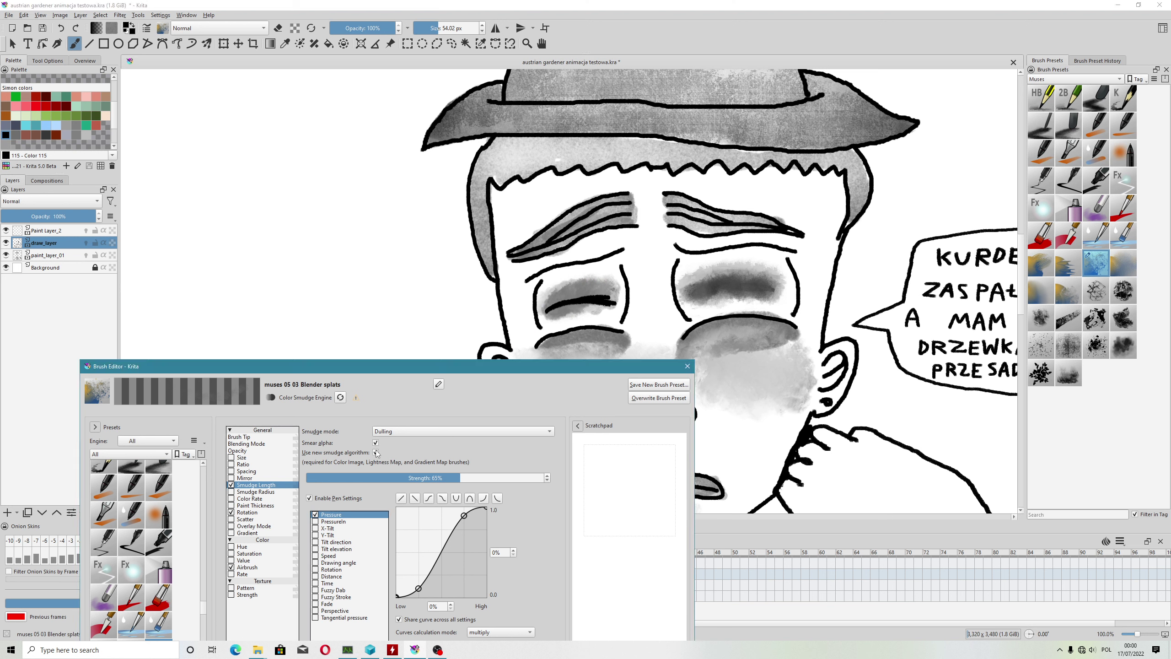
pyautogui.moveTo(447, 475); pyautogui.dragTo(431, 477)
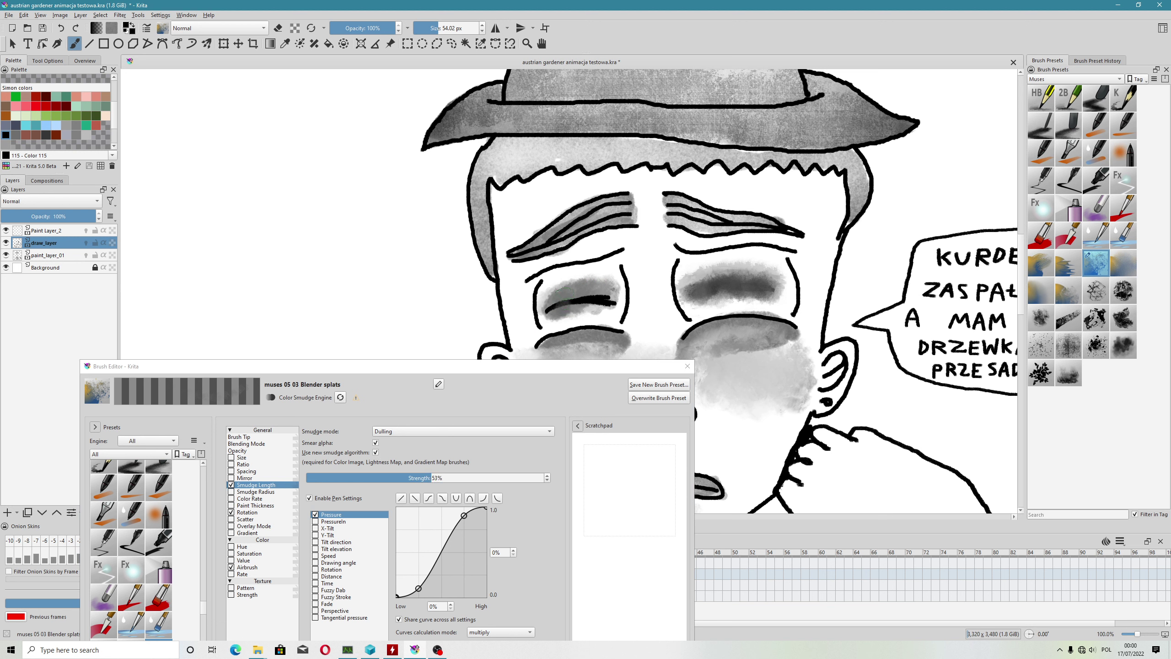
pyautogui.hotkey('ctrl', 'z')
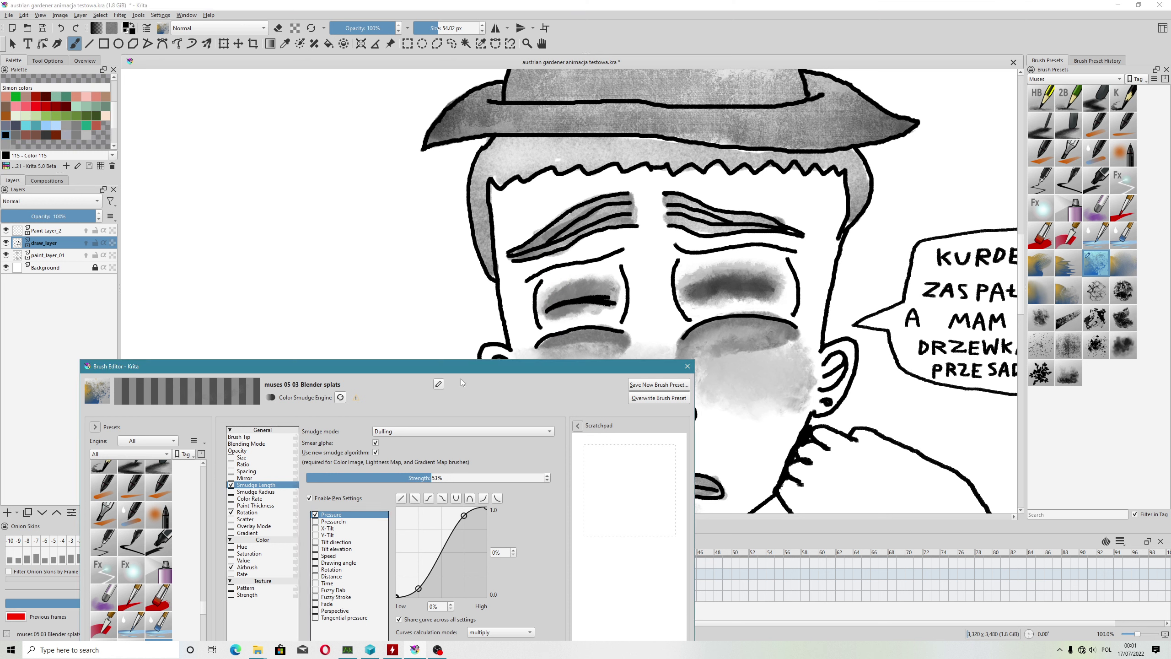
pyautogui.hotkey('ctrl', 'z')
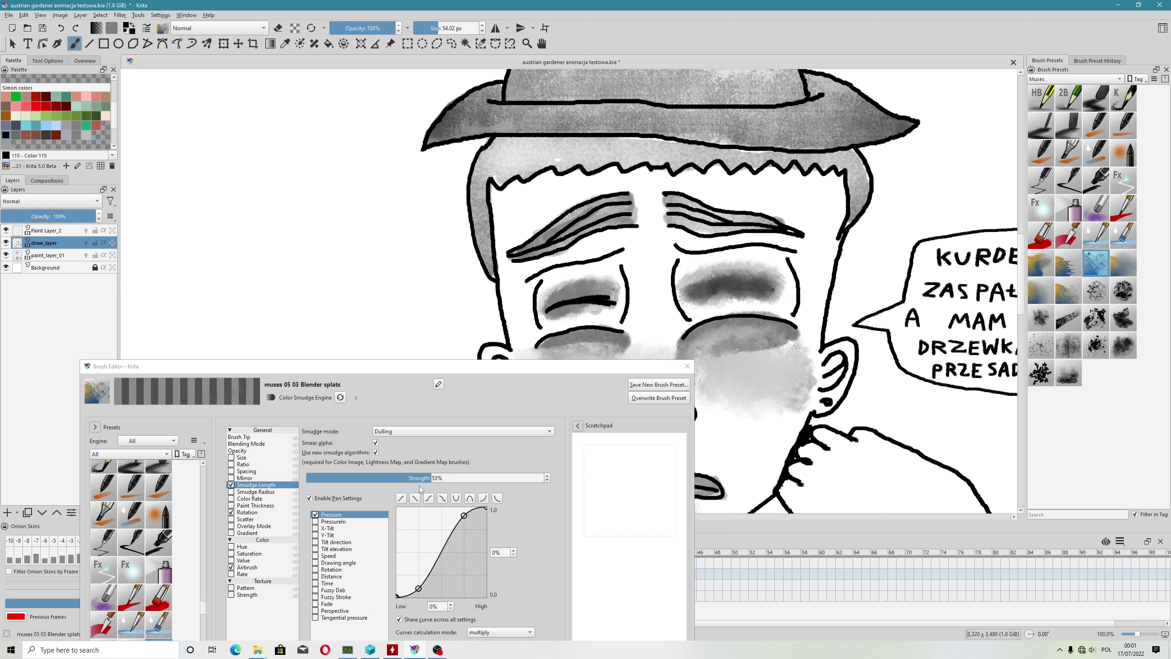
# Step: Turn off the new smudge algorithm, set strength 62% and Smearing mode, and smear the left eye's shading
pyautogui.click(376, 452)
pyautogui.moveTo(432, 478); pyautogui.dragTo(456, 480)
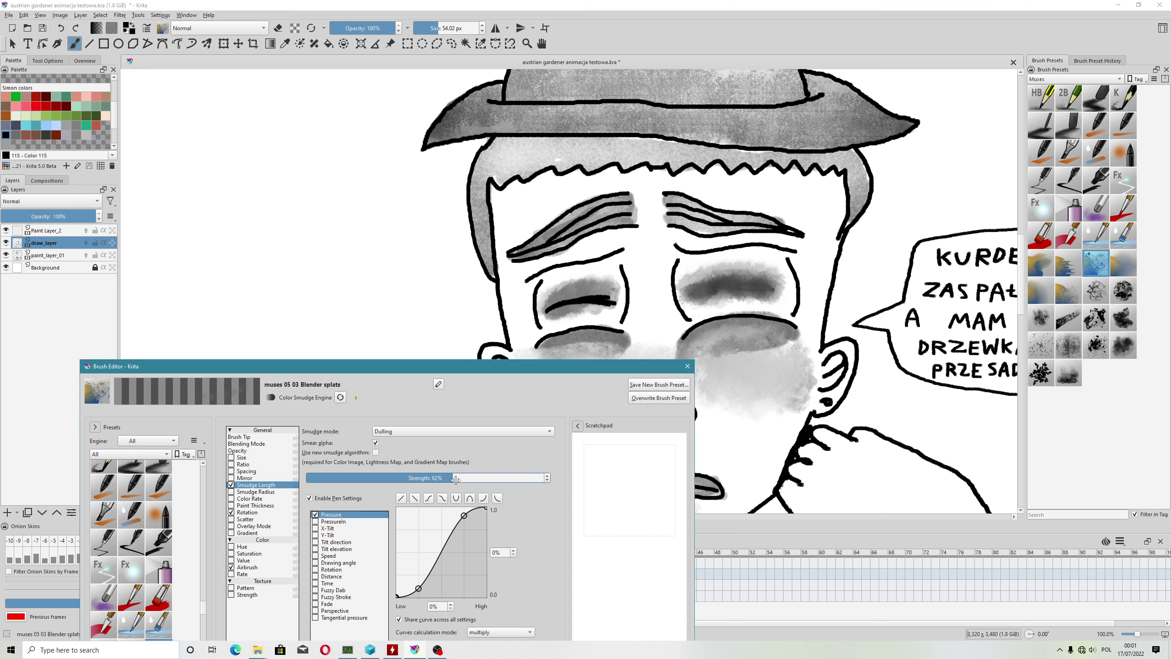
pyautogui.moveTo(548, 307); pyautogui.dragTo(591, 300)
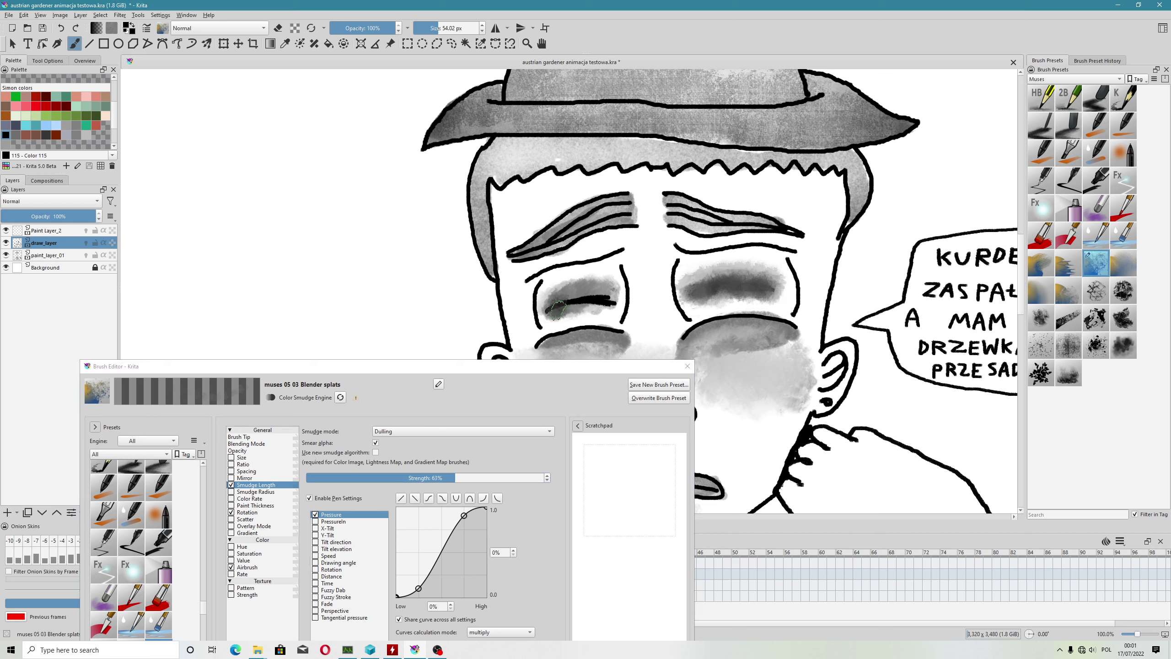
pyautogui.hotkey('ctrl', 'z')
pyautogui.click(395, 431)
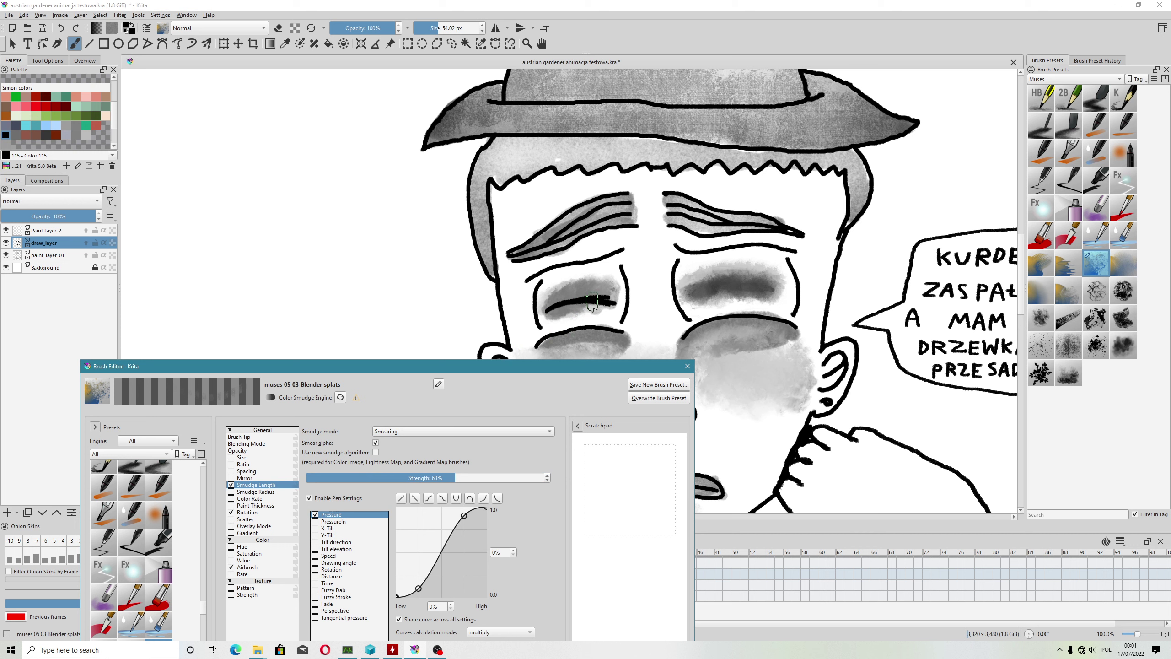
pyautogui.moveTo(592, 294)
pyautogui.mouseDown()
pyautogui.moveTo(552, 318)
pyautogui.moveTo(620, 300)
pyautogui.mouseUp()
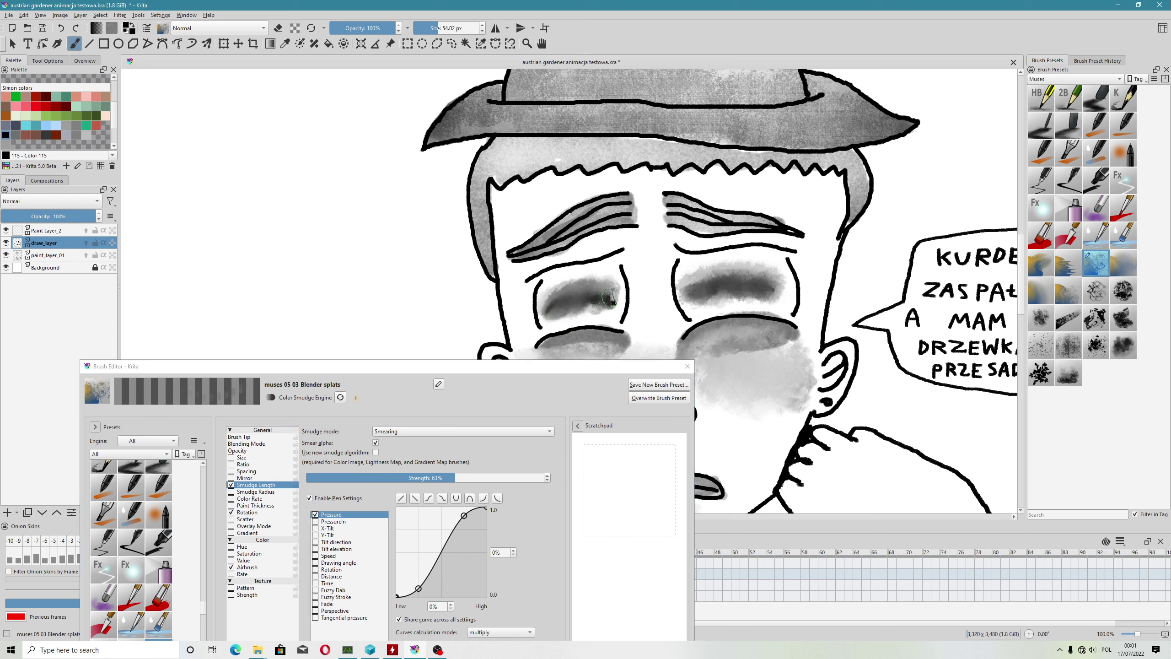
# Step: Bring the face back into close view and switch the brush to eraser mode
pyautogui.scroll(1, 719, 295)
pyautogui.scroll(-3, 738, 286)
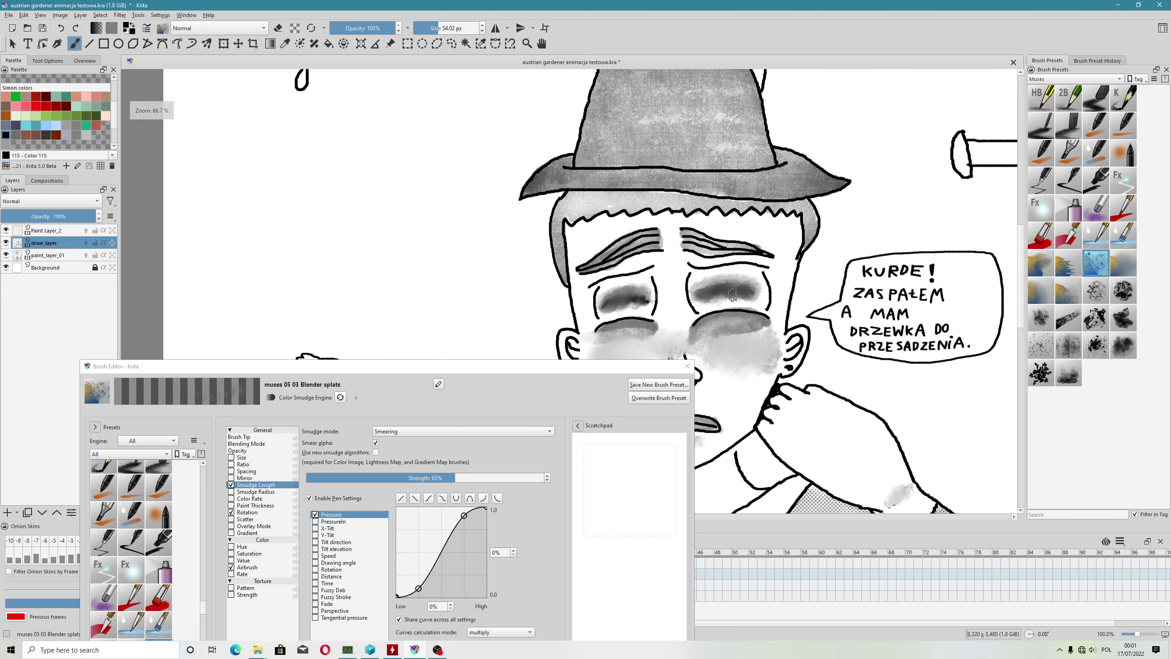
pyautogui.moveTo(819, 264); pyautogui.dragTo(846, 300)
pyautogui.scroll(1, 834, 277)
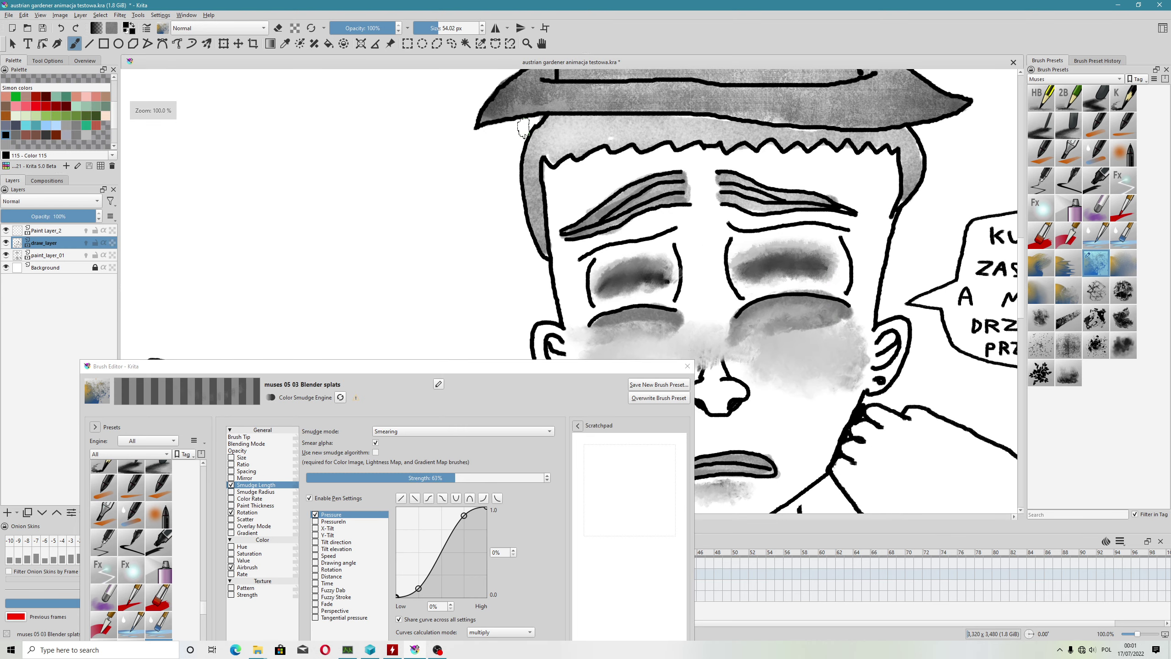
pyautogui.click(279, 29)
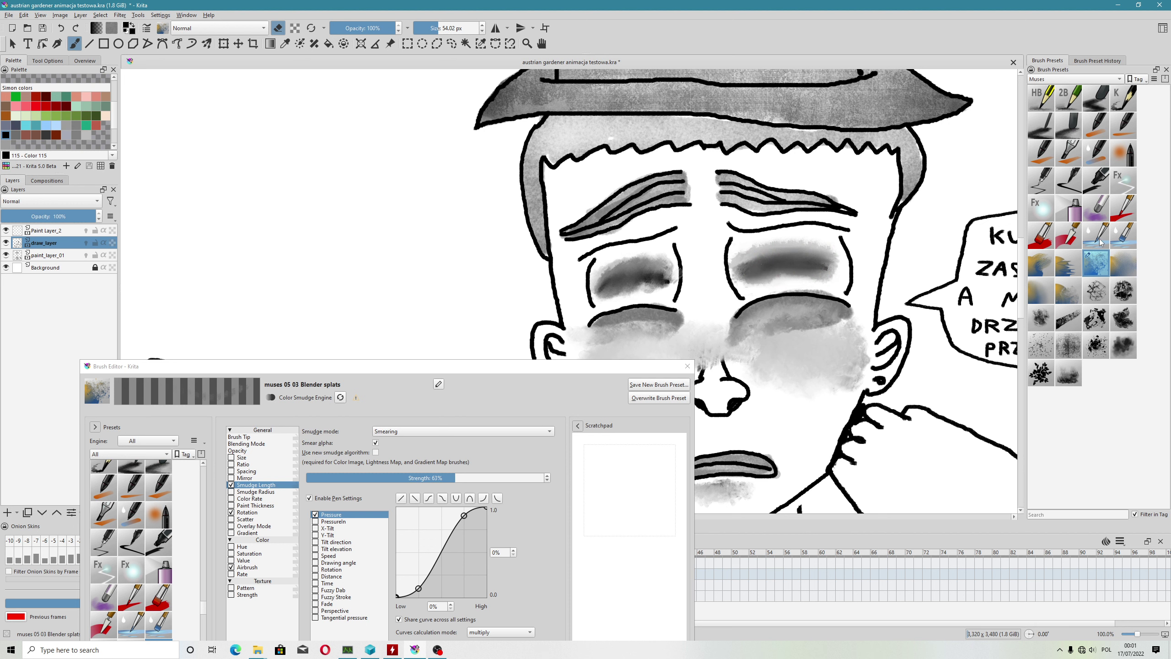
# Step: Erase the lower part of both eye shadows with the Eraser Small preset
pyautogui.click(163, 29)
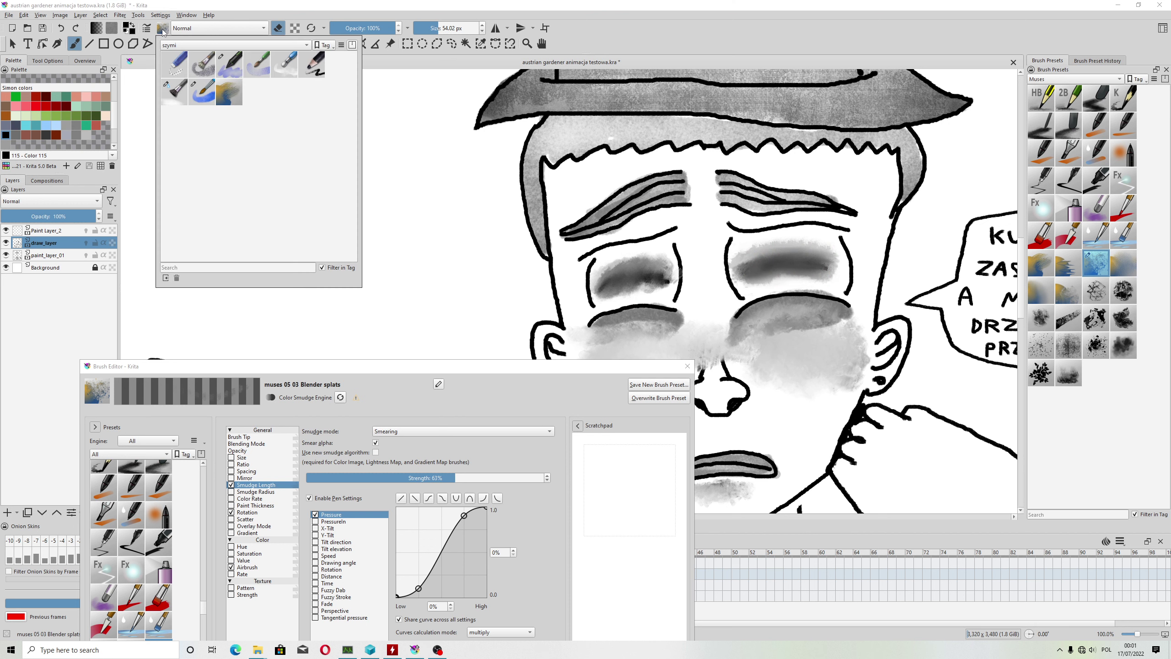
pyautogui.click(187, 70)
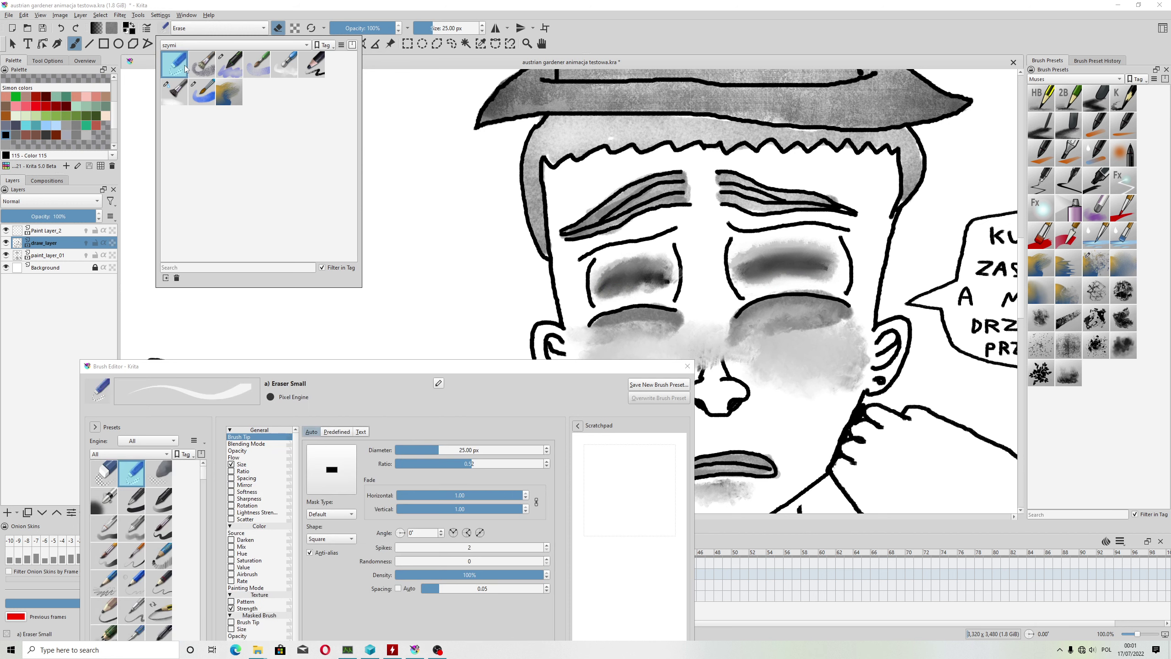
pyautogui.click(686, 42)
pyautogui.moveTo(752, 285)
pyautogui.mouseDown()
pyautogui.moveTo(820, 275)
pyautogui.moveTo(747, 279)
pyautogui.moveTo(747, 259)
pyautogui.moveTo(820, 244)
pyautogui.moveTo(765, 248)
pyautogui.mouseUp()
pyautogui.moveTo(603, 299)
pyautogui.mouseDown()
pyautogui.moveTo(668, 284)
pyautogui.moveTo(608, 295)
pyautogui.moveTo(663, 289)
pyautogui.moveTo(601, 273)
pyautogui.moveTo(670, 260)
pyautogui.moveTo(604, 271)
pyautogui.moveTo(671, 261)
pyautogui.mouseUp()
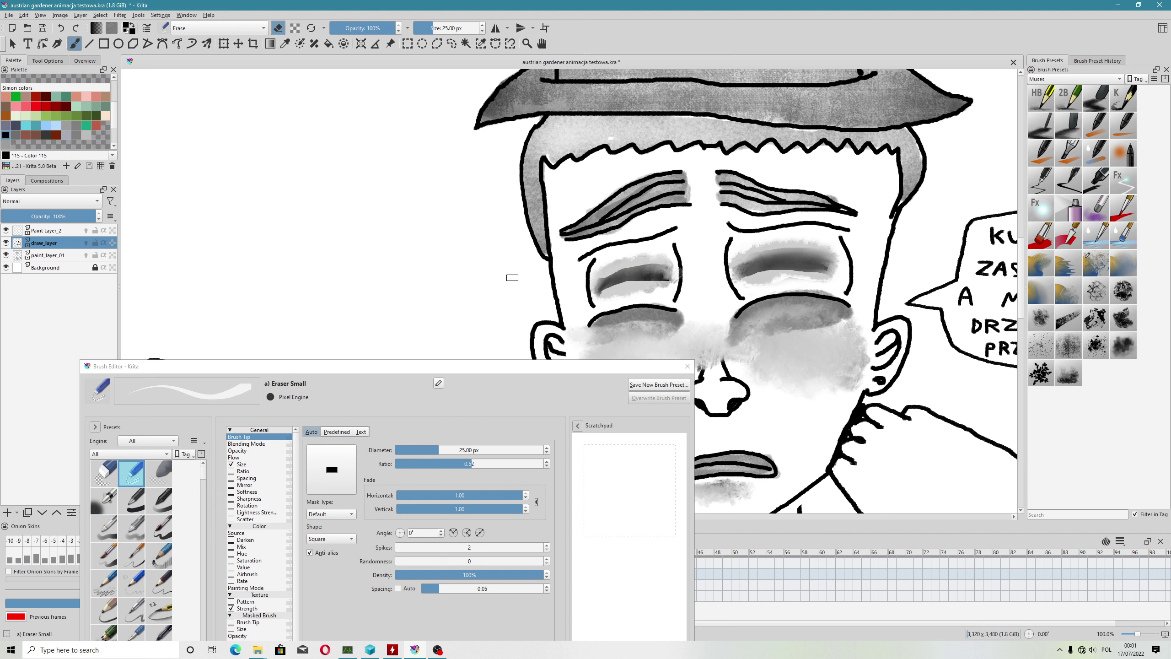
# Step: Blend both eye shadows smooth with the muses 05 01 Blender preset, then close the brush settings
pyautogui.click(164, 28)
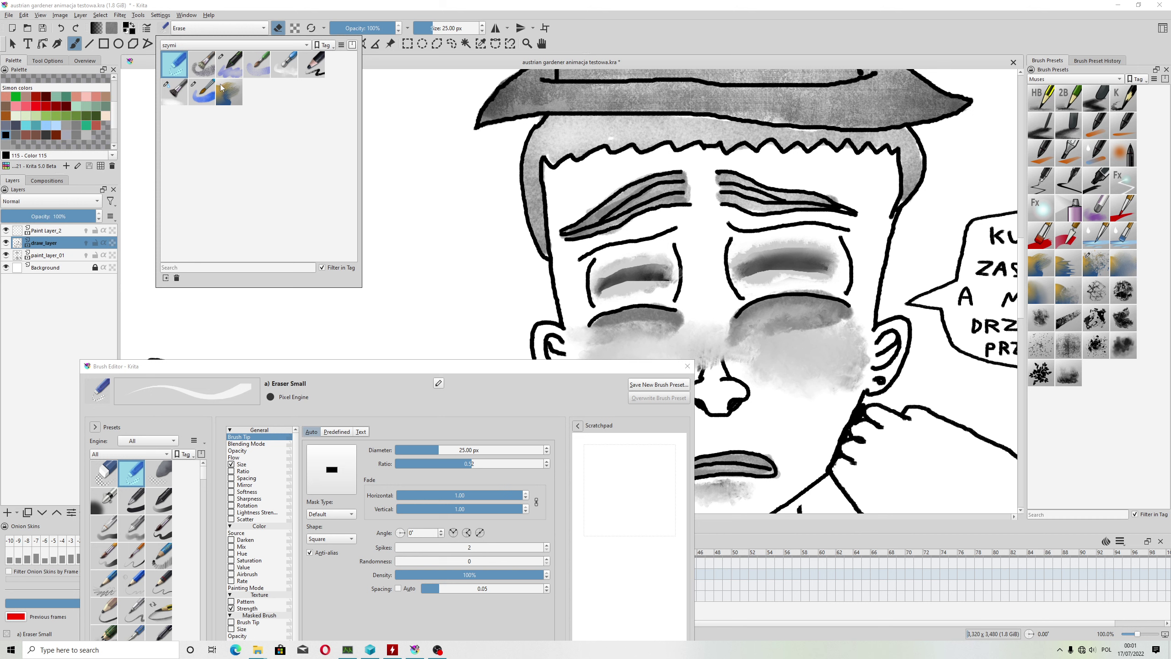
pyautogui.click(221, 88)
pyautogui.moveTo(664, 276)
pyautogui.mouseDown()
pyautogui.moveTo(606, 284)
pyautogui.moveTo(666, 277)
pyautogui.mouseUp()
pyautogui.moveTo(742, 273)
pyautogui.mouseDown()
pyautogui.moveTo(817, 260)
pyautogui.moveTo(750, 272)
pyautogui.mouseUp()
pyautogui.moveTo(677, 263); pyautogui.dragTo(599, 281)
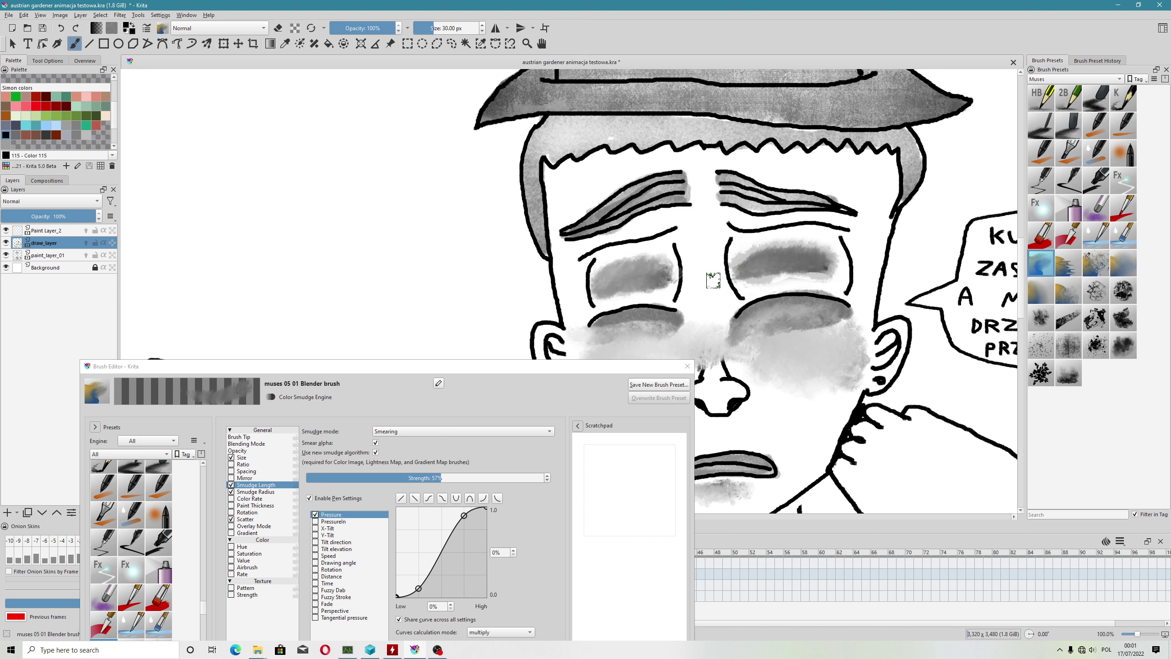
pyautogui.scroll(-4, 818, 263)
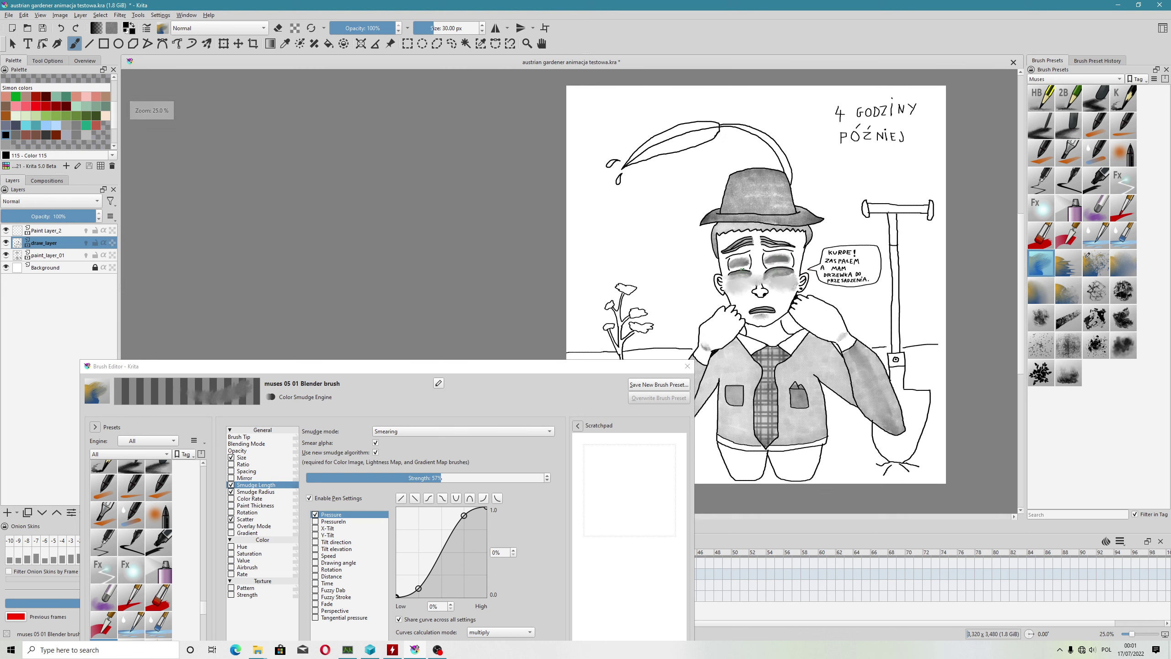
pyautogui.scroll(2, 818, 263)
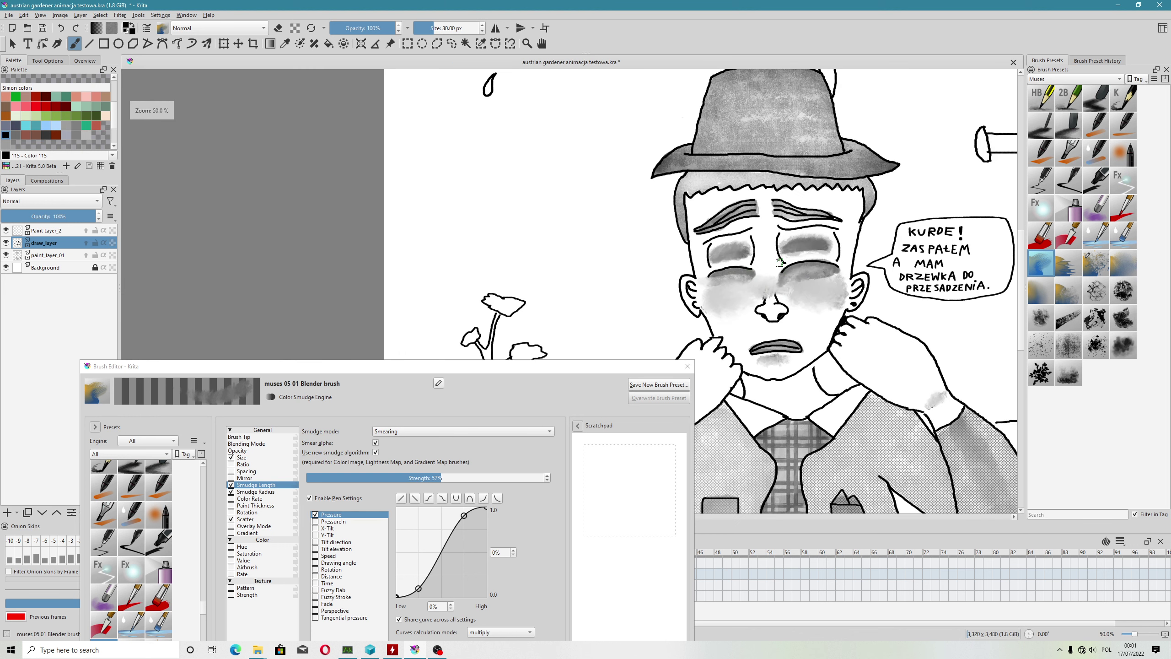
pyautogui.click(687, 366)
# Step: Step through timeline frames 10 and 7 to frame 8, and zoom in on the gardener's eyes
pyautogui.scroll(-3, 461, 346)
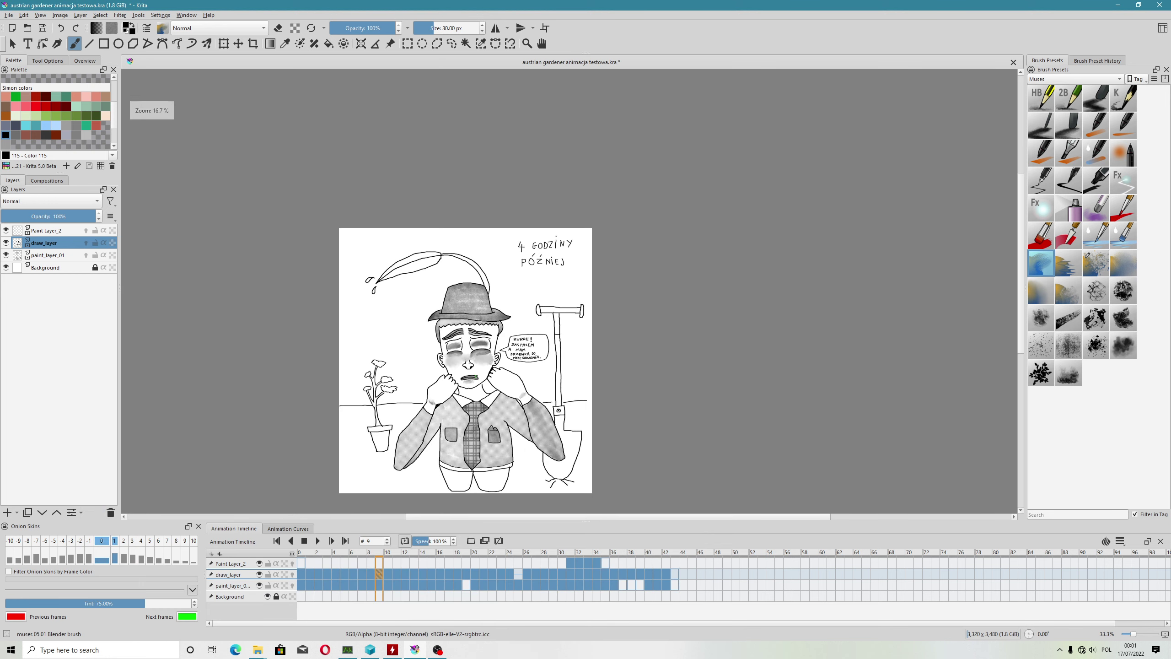
pyautogui.click(388, 574)
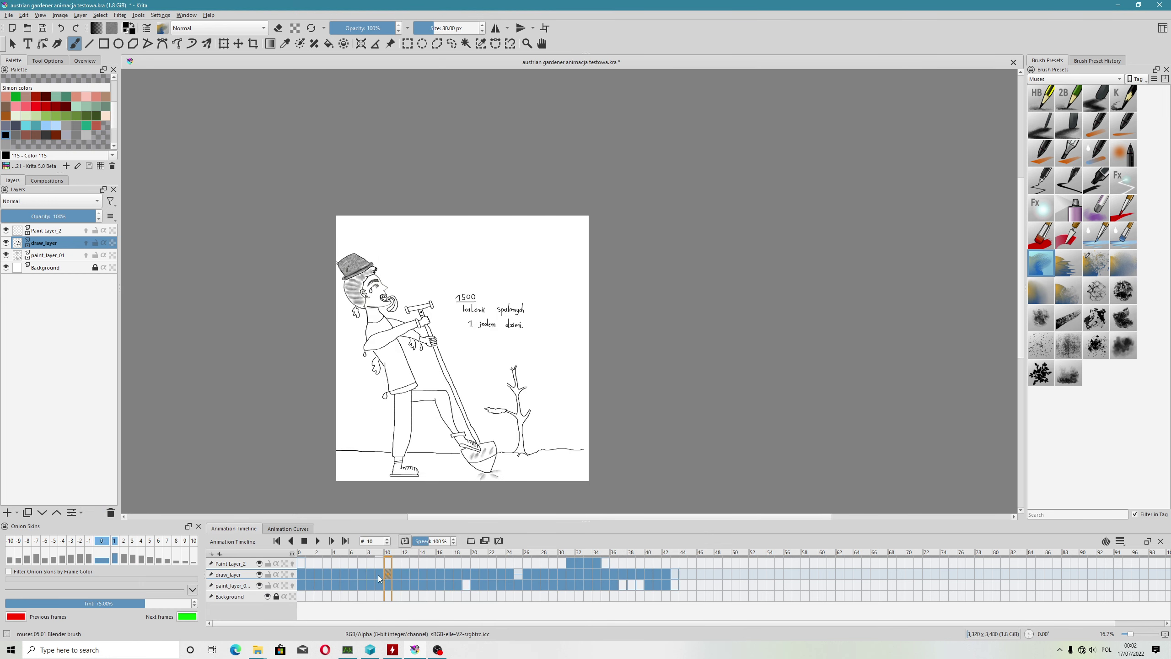
pyautogui.moveTo(377, 575); pyautogui.dragTo(363, 574)
pyautogui.click(367, 575)
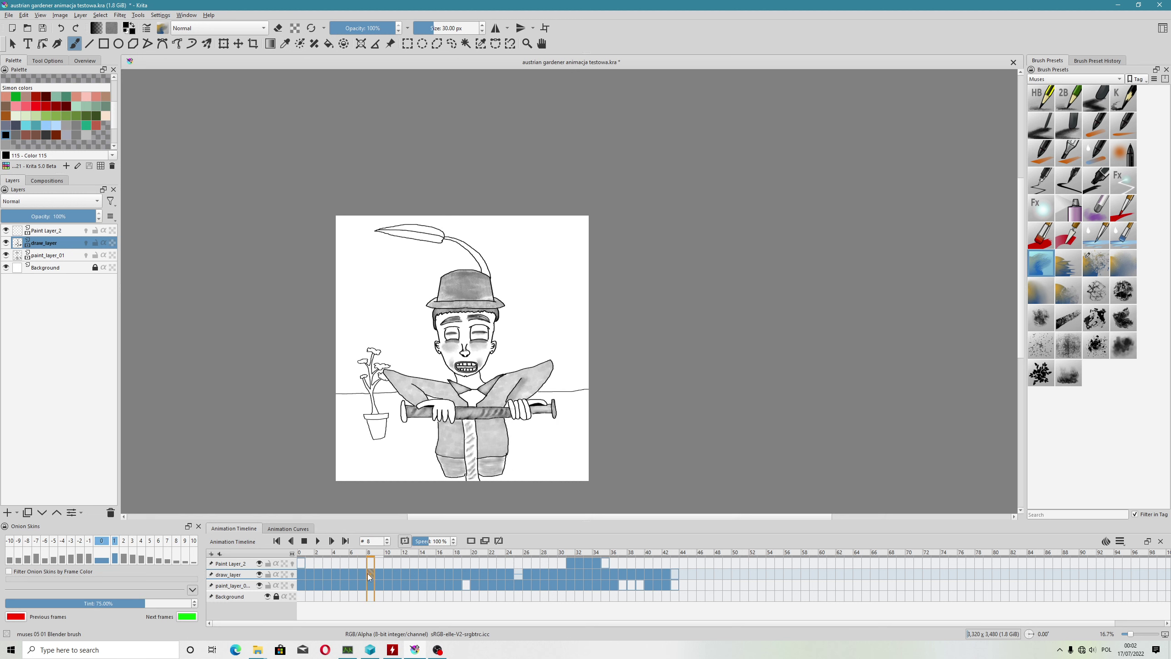
pyautogui.scroll(2, 499, 295)
pyautogui.scroll(3, 489, 312)
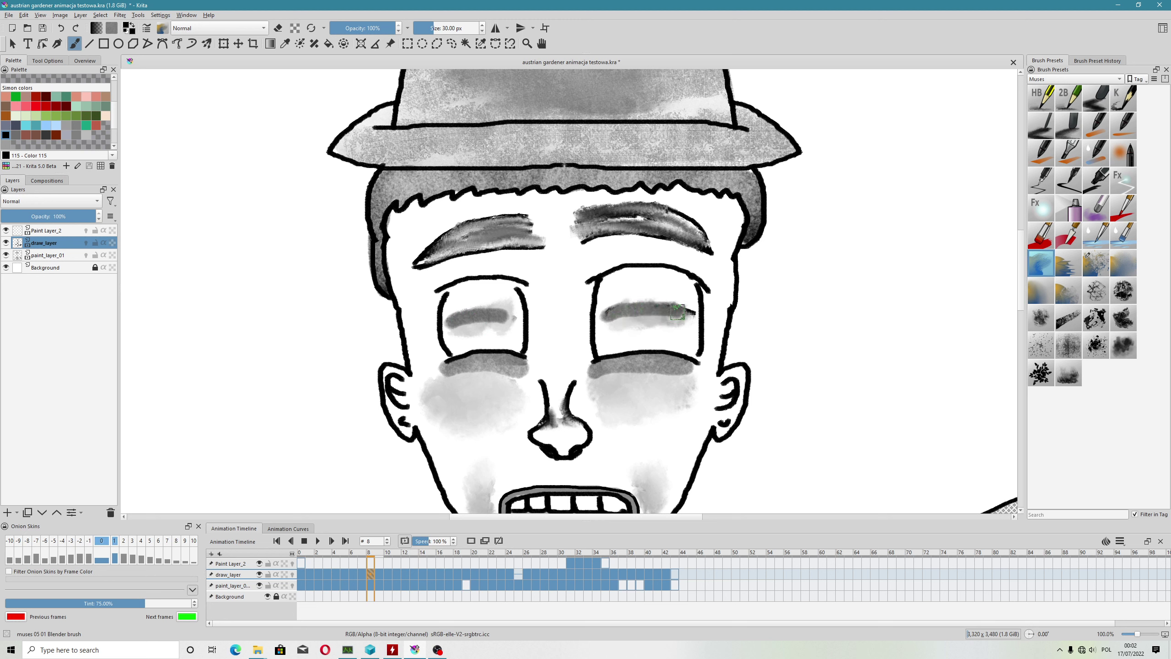
# Step: On paint_layer_01, blend the grey shading band under the right eye
pyautogui.press('pagedown')
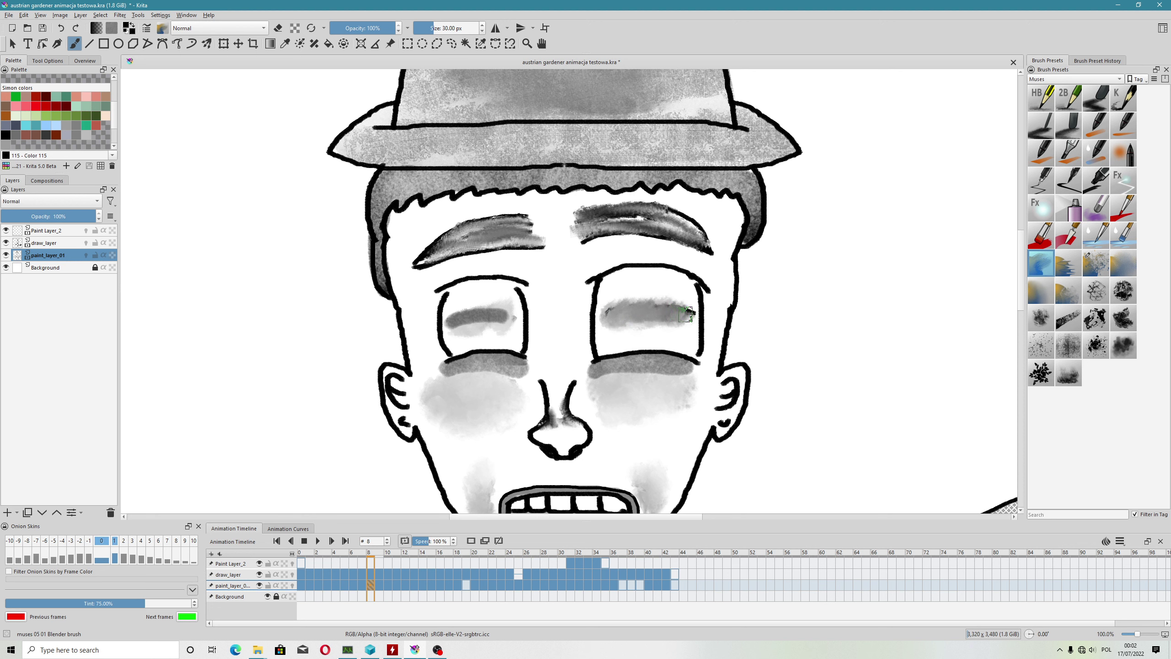
pyautogui.press('pageup')
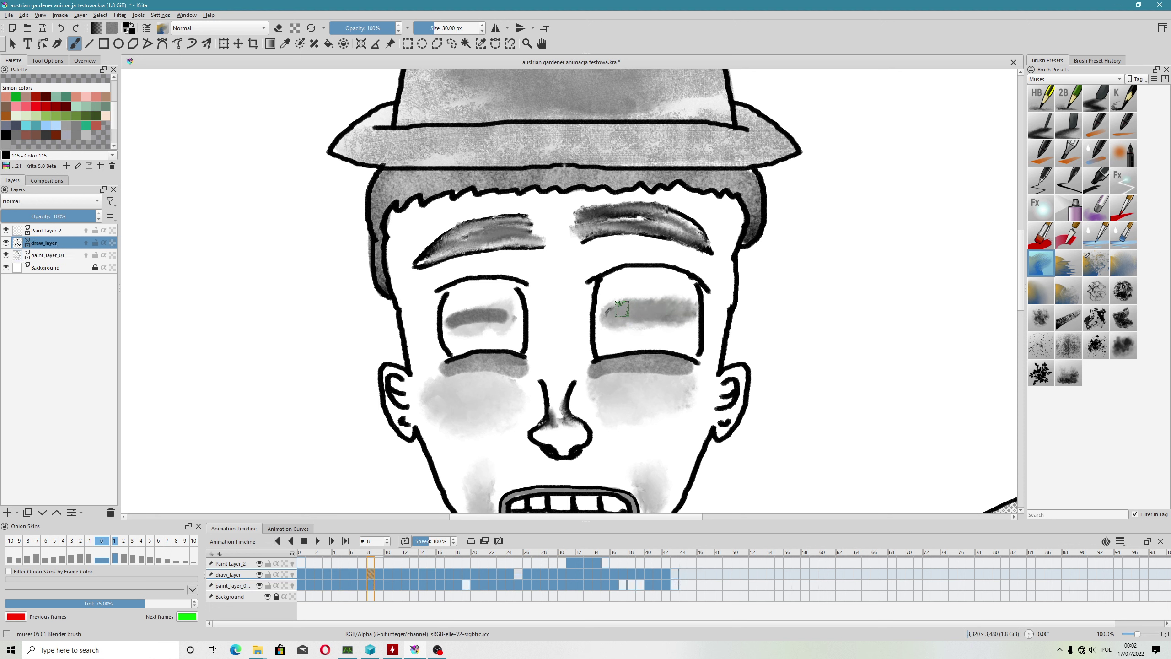
pyautogui.press('pagedown')
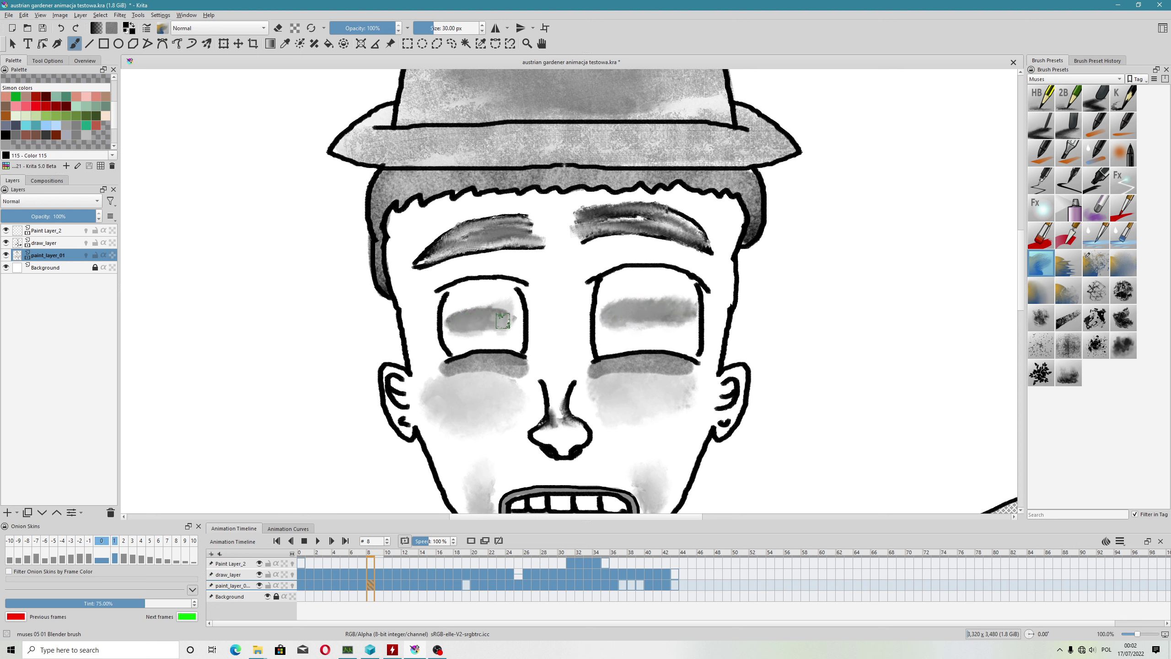
pyautogui.moveTo(507, 385)
pyautogui.mouseDown()
pyautogui.moveTo(531, 333)
pyautogui.moveTo(478, 327)
pyautogui.moveTo(541, 327)
pyautogui.moveTo(518, 317)
pyautogui.moveTo(488, 328)
pyautogui.mouseUp()
pyautogui.moveTo(651, 330)
pyautogui.mouseDown()
pyautogui.moveTo(622, 326)
pyautogui.moveTo(710, 325)
pyautogui.mouseUp()
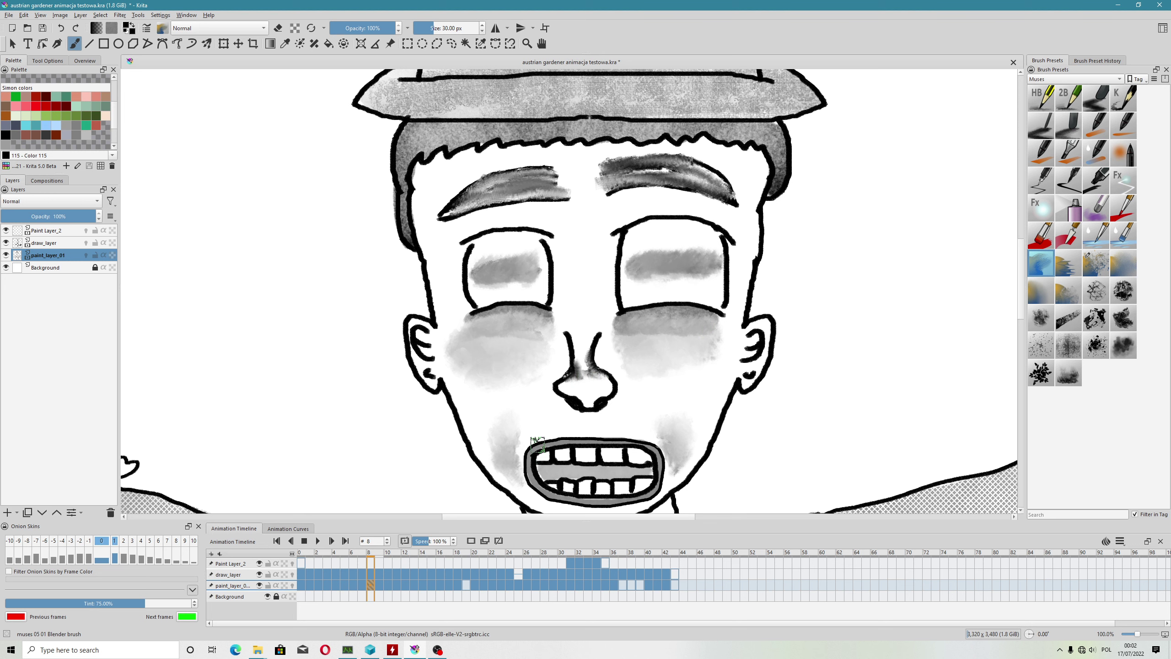
pyautogui.scroll(-2, 587, 373)
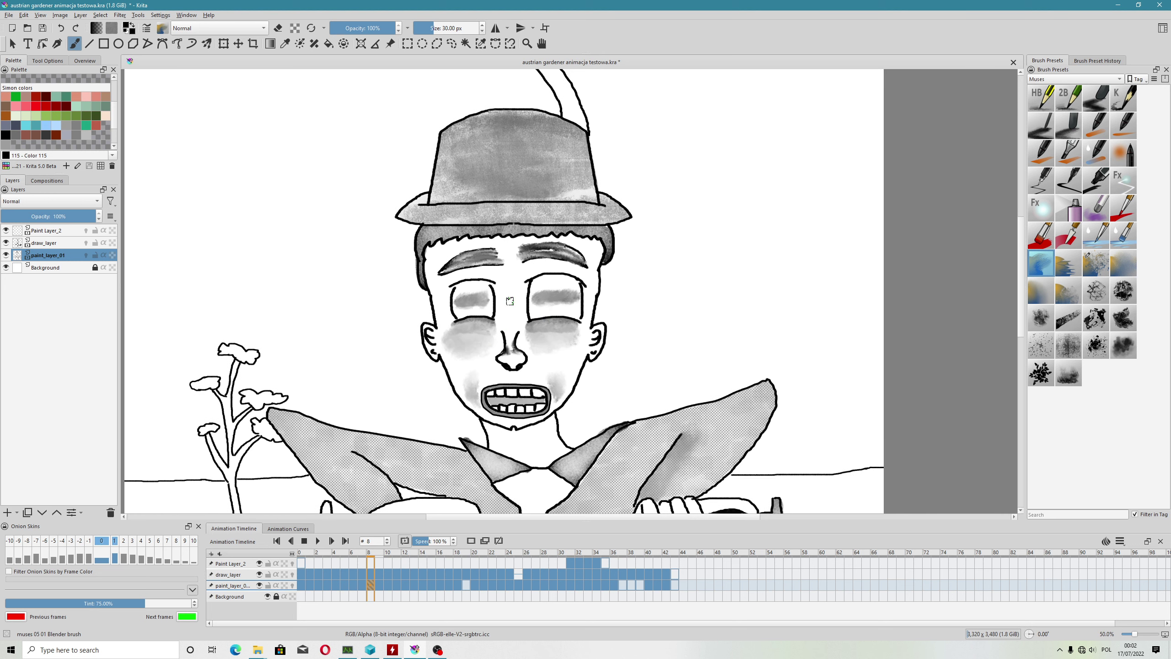
# Step: Return to draw_layer and save the document
pyautogui.press('pageup')
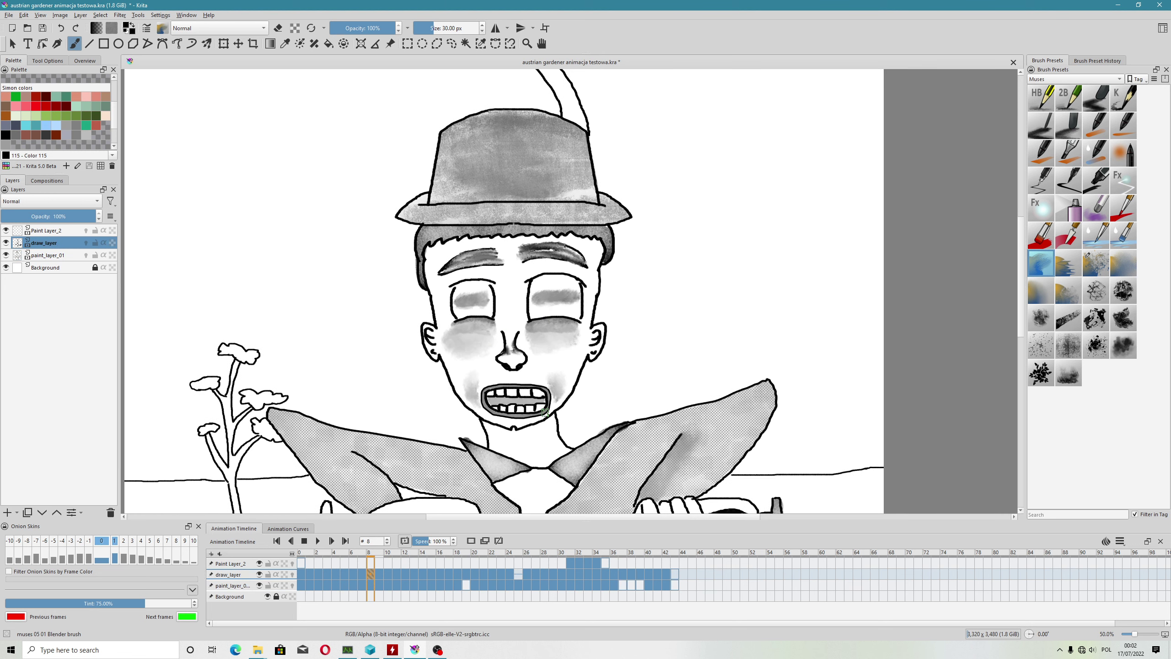
pyautogui.moveTo(545, 412); pyautogui.dragTo(466, 428)
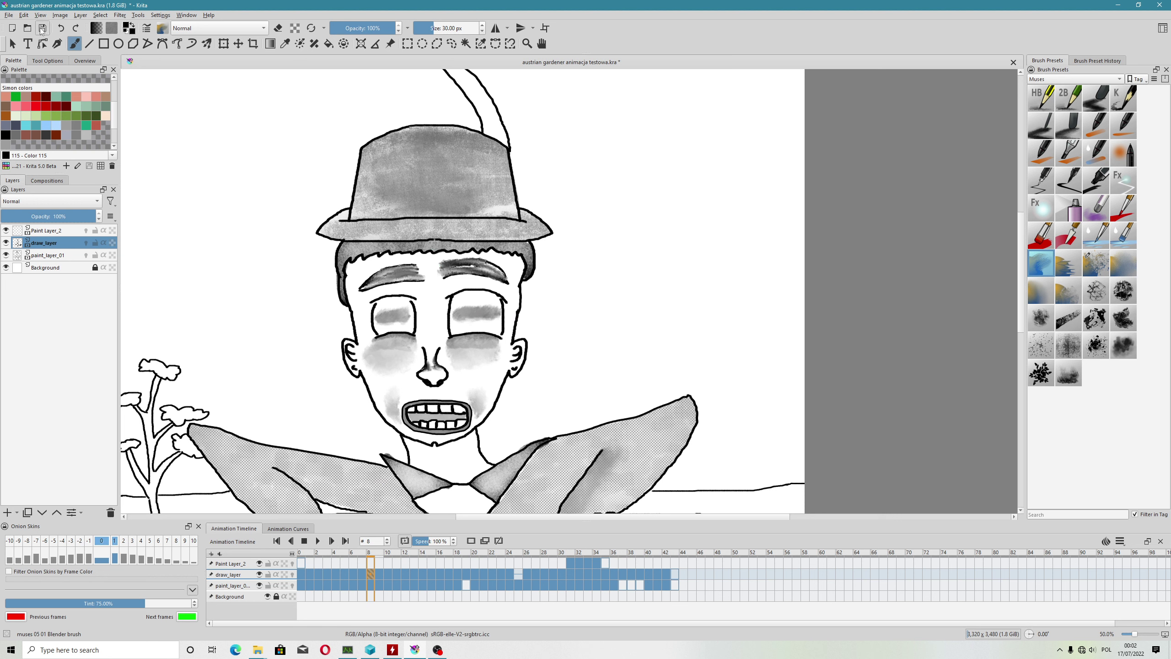
pyautogui.click(42, 29)
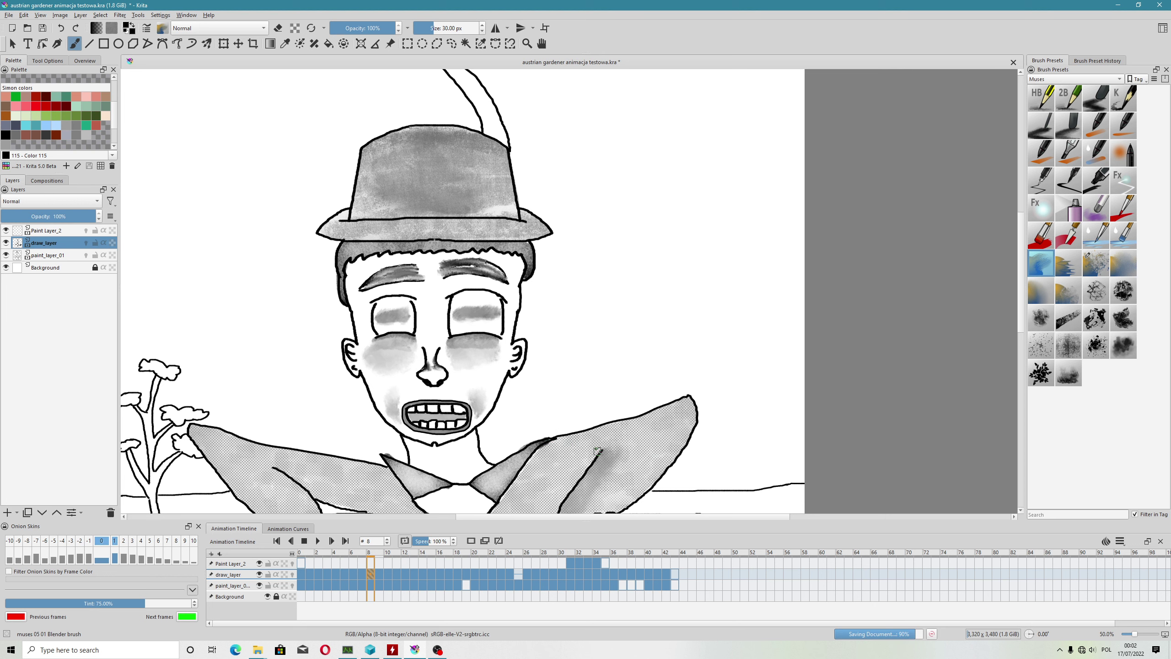
pyautogui.scroll(-2, 606, 444)
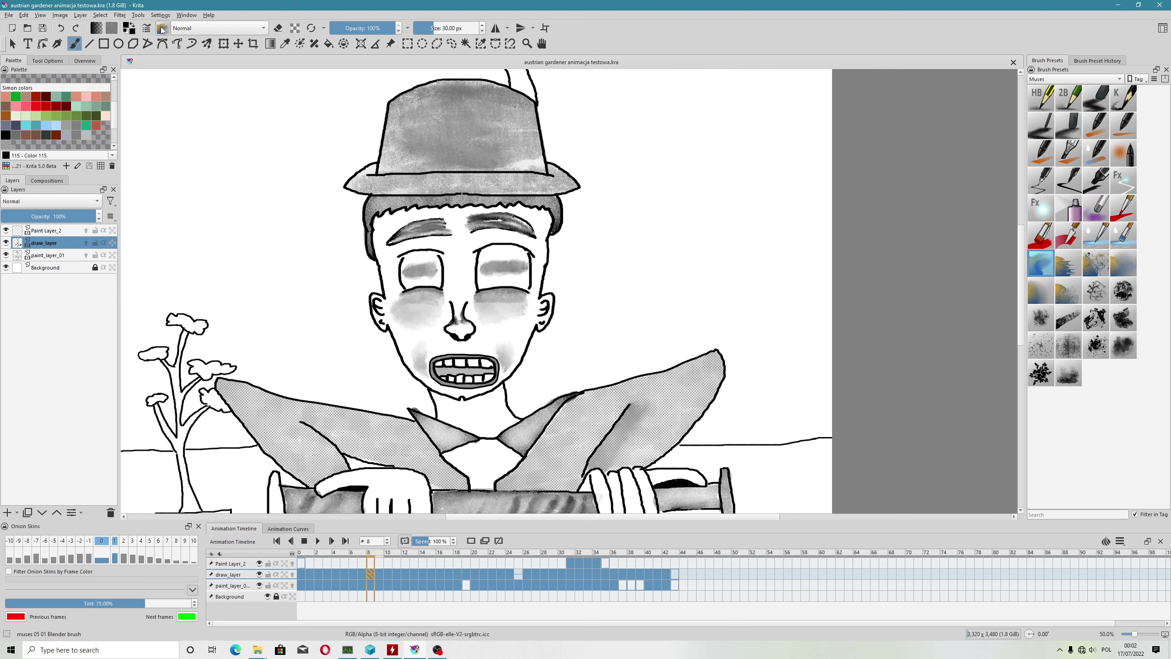
# Step: Pick the DA WaterC 03 Digital preset, test and undo a stroke, then open its brush settings
pyautogui.click(163, 29)
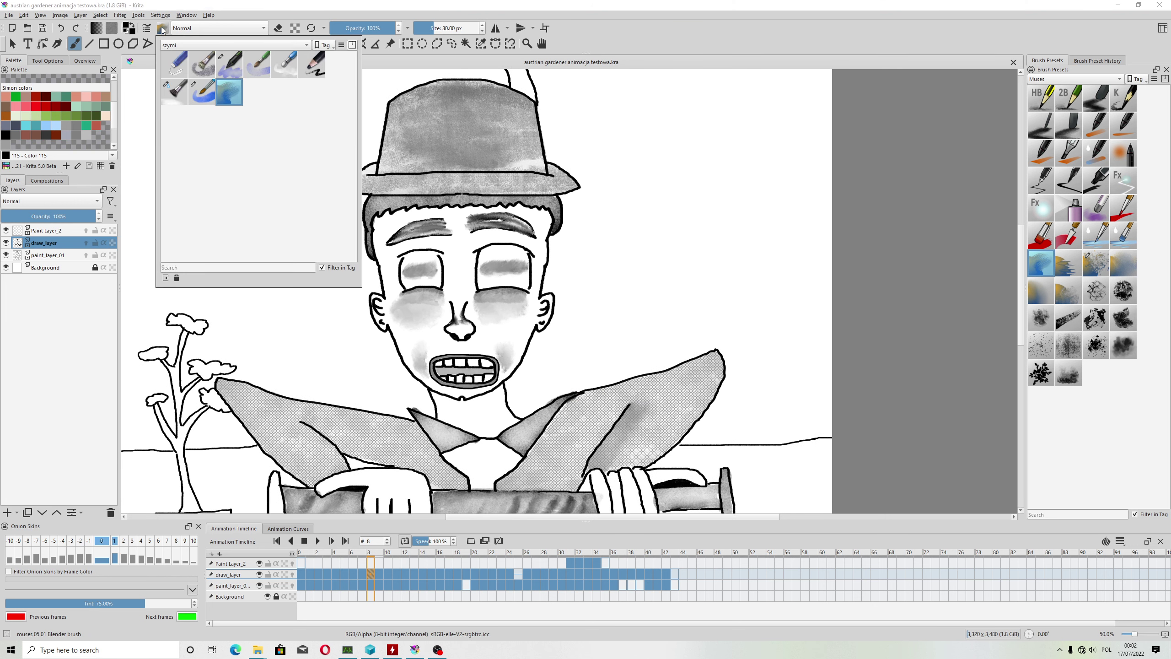
pyautogui.click(235, 69)
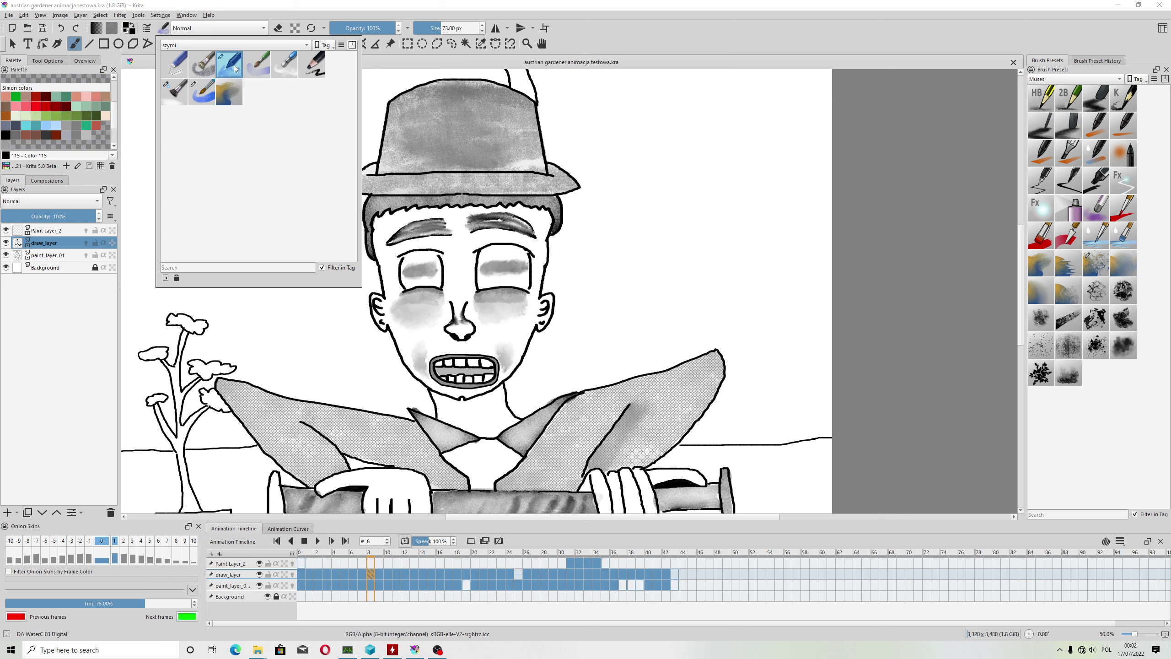
pyautogui.moveTo(410, 322); pyautogui.dragTo(574, 334)
pyautogui.hotkey('ctrl', 'z')
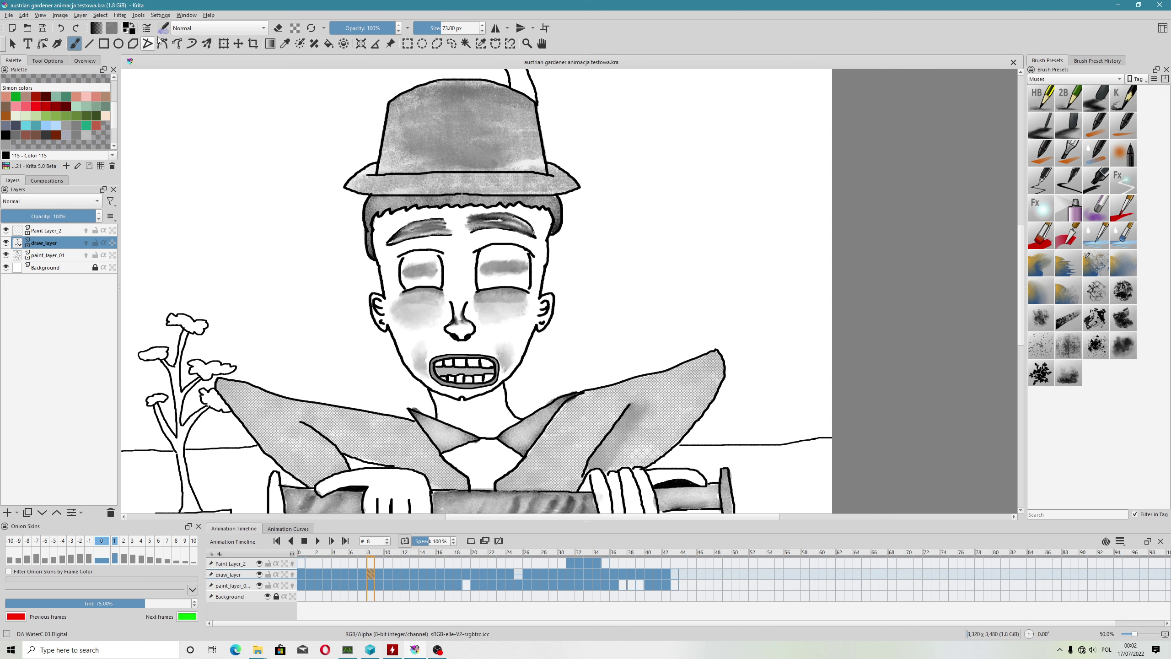
pyautogui.click(163, 28)
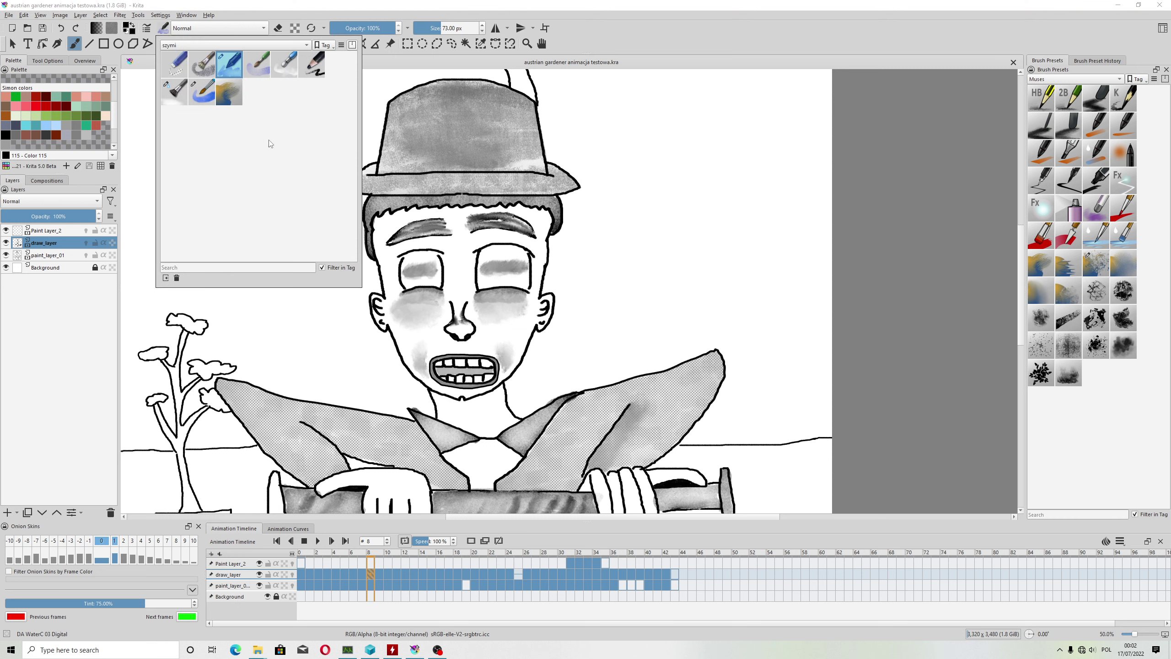
pyautogui.click(146, 28)
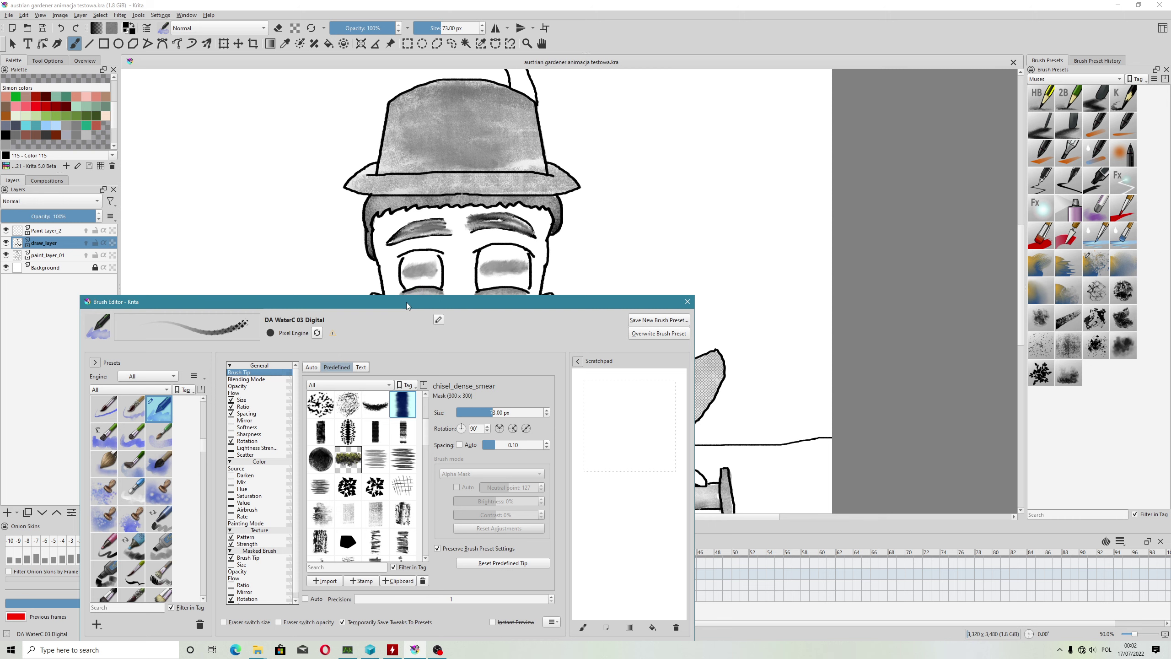
# Step: Move the Brush Editor aside, check its extra options, close it, and zoom out to the whole drawing
pyautogui.moveTo(406, 302); pyautogui.dragTo(449, 211)
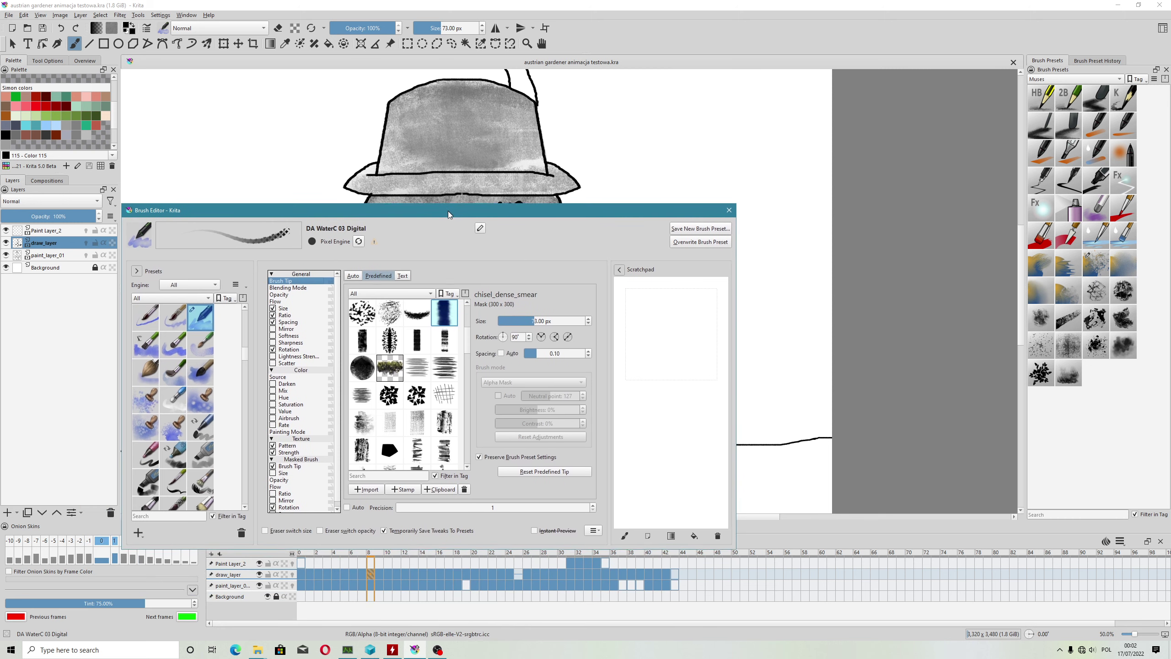
pyautogui.click(594, 531)
pyautogui.click(507, 545)
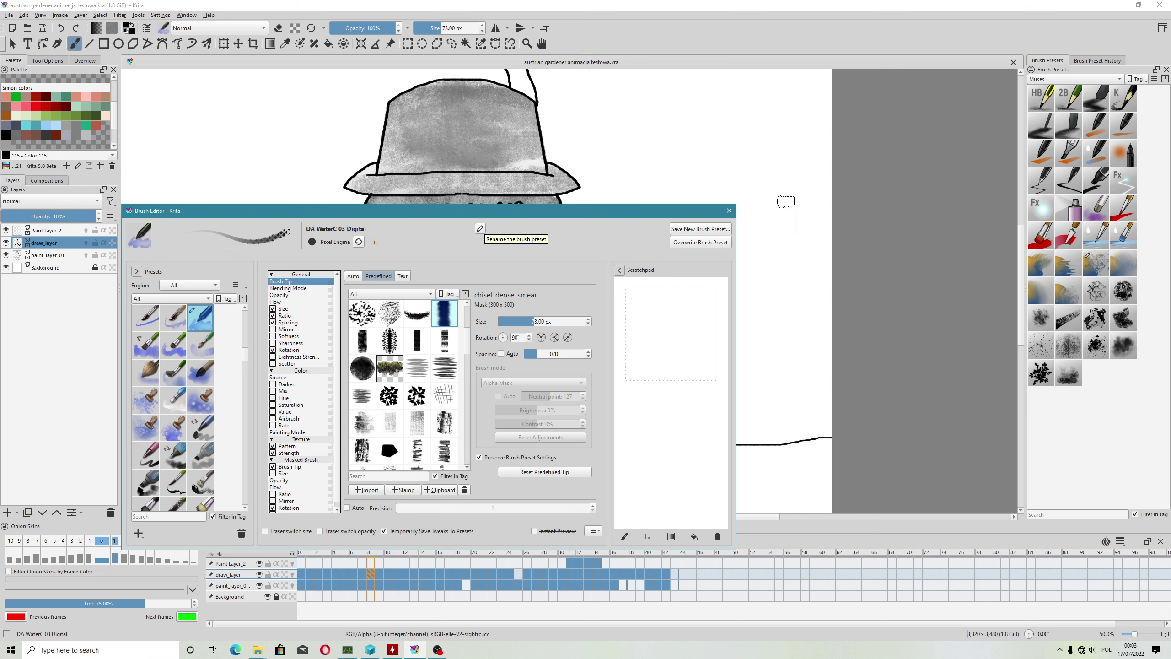
pyautogui.click(729, 210)
pyautogui.press('-')
# Step: Save the animation as austriacki ogrodnik.kra, replacing the existing file
pyautogui.scroll(-1, 545, 276)
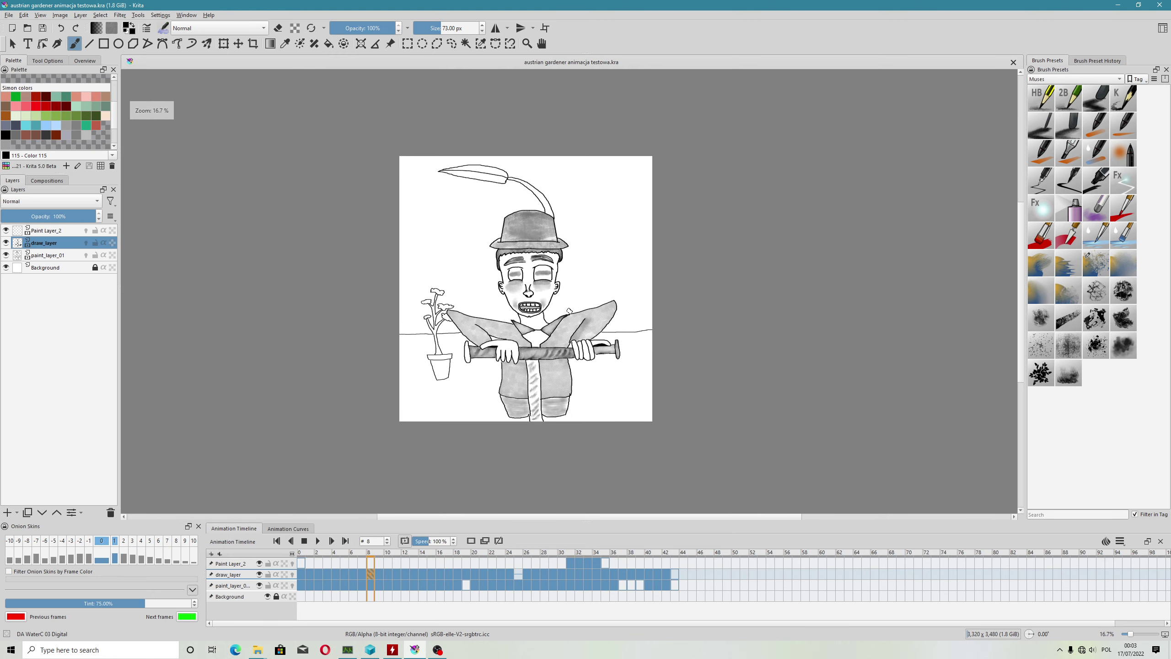
pyautogui.scroll(1, 545, 286)
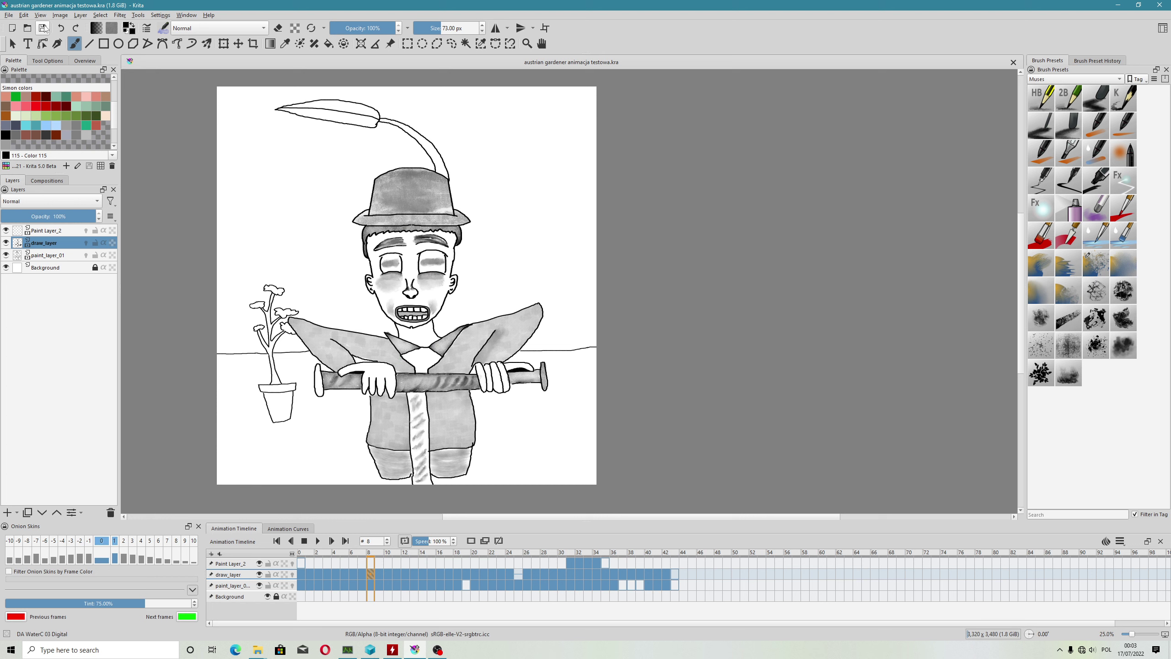
pyautogui.click(9, 15)
pyautogui.click(43, 75)
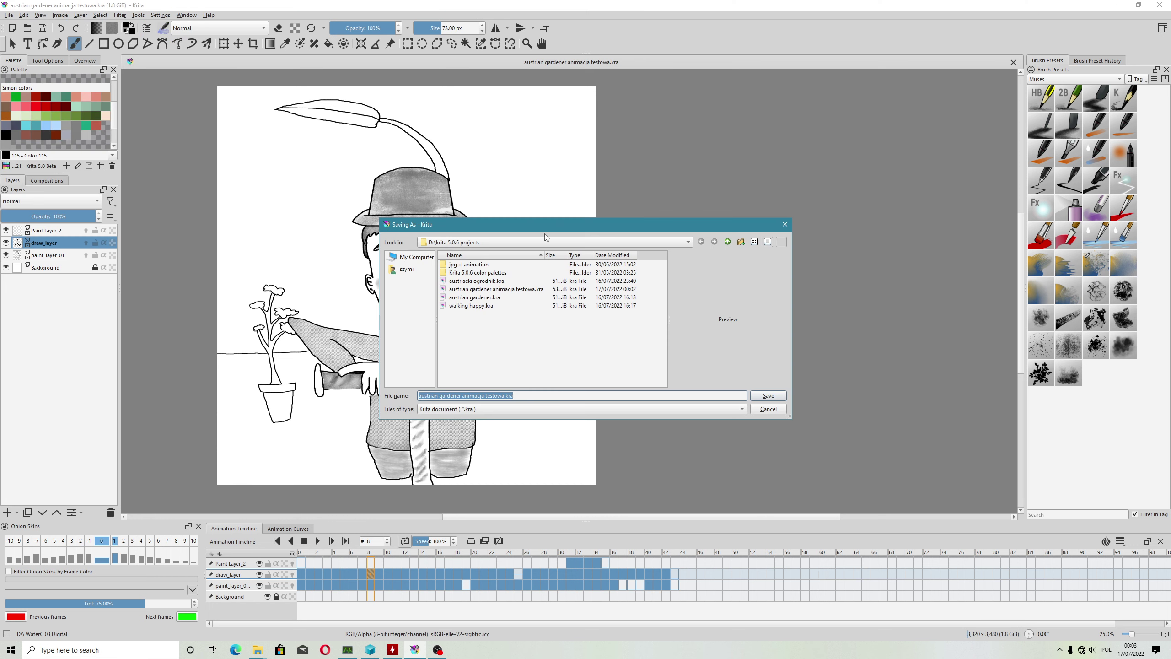
pyautogui.click(494, 281)
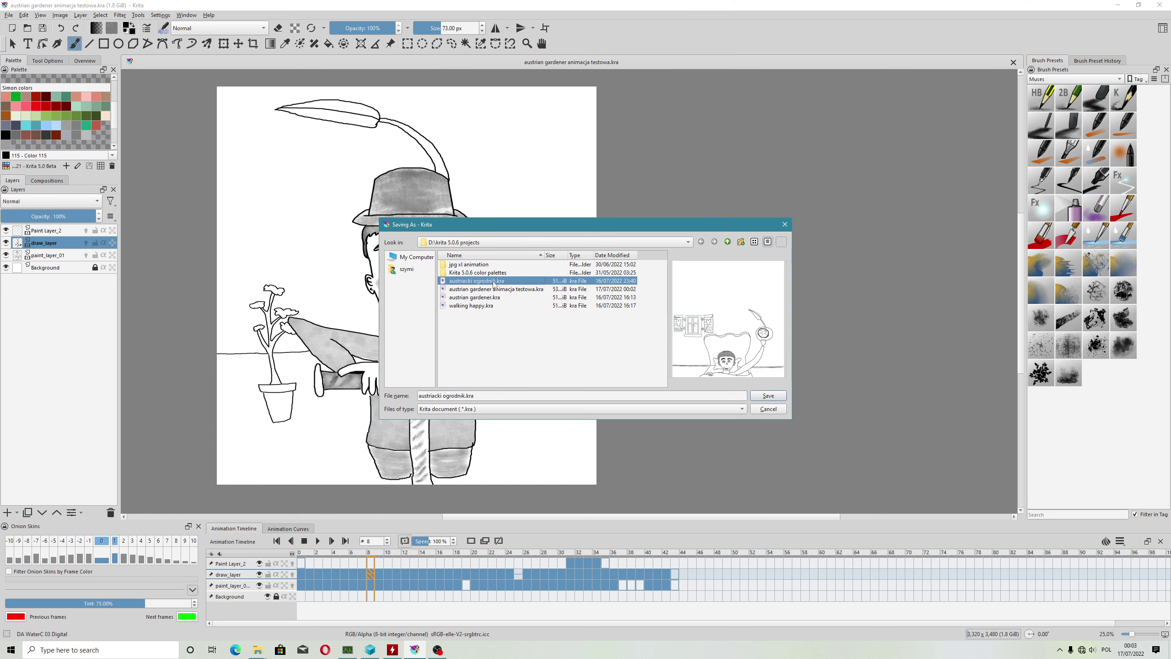
pyautogui.click(768, 395)
pyautogui.click(584, 335)
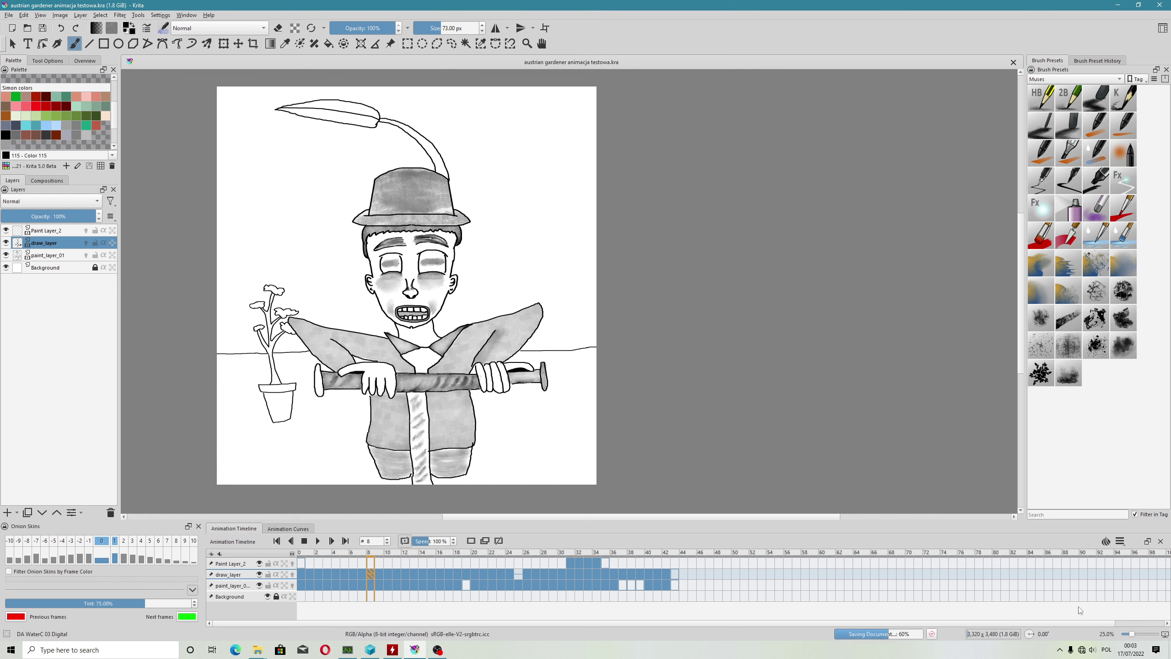
pyautogui.click(1092, 650)
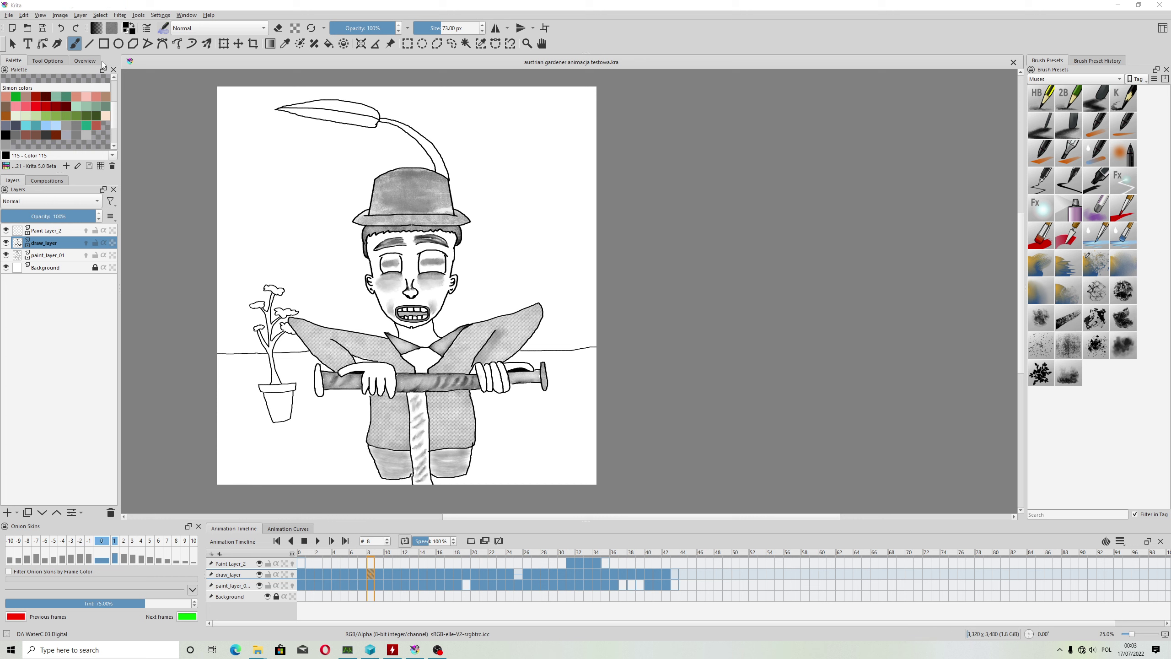
# Step: Save it again as austrian gardener.kra, overwriting the existing file
pyautogui.click(9, 15)
pyautogui.click(35, 68)
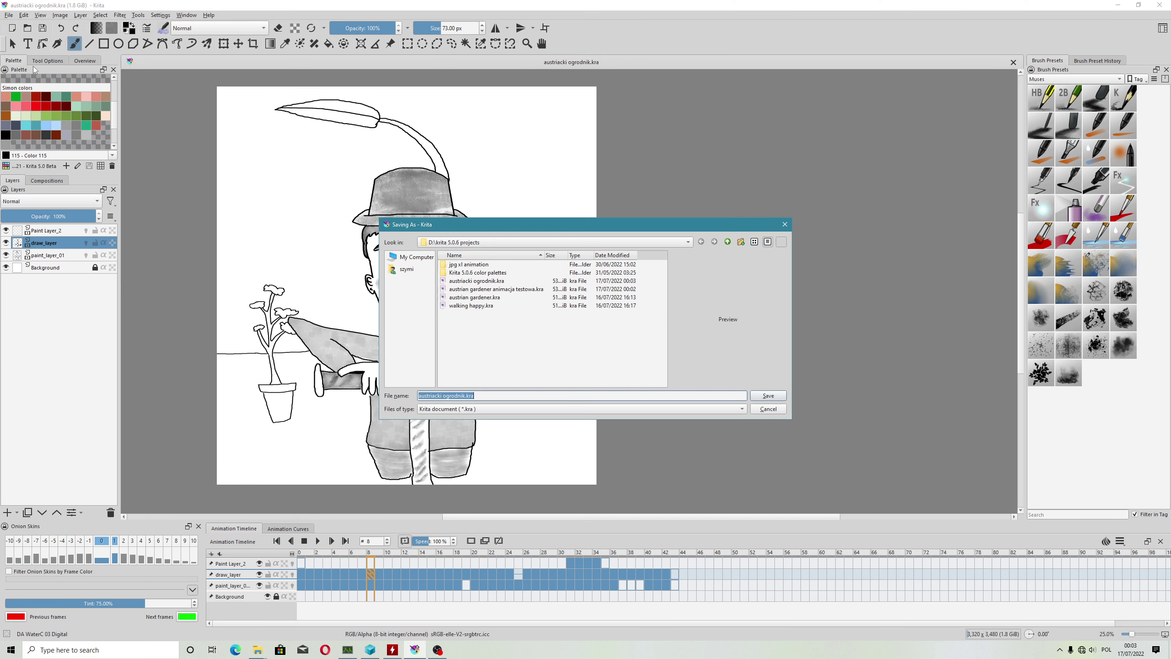
pyautogui.click(482, 307)
pyautogui.click(752, 395)
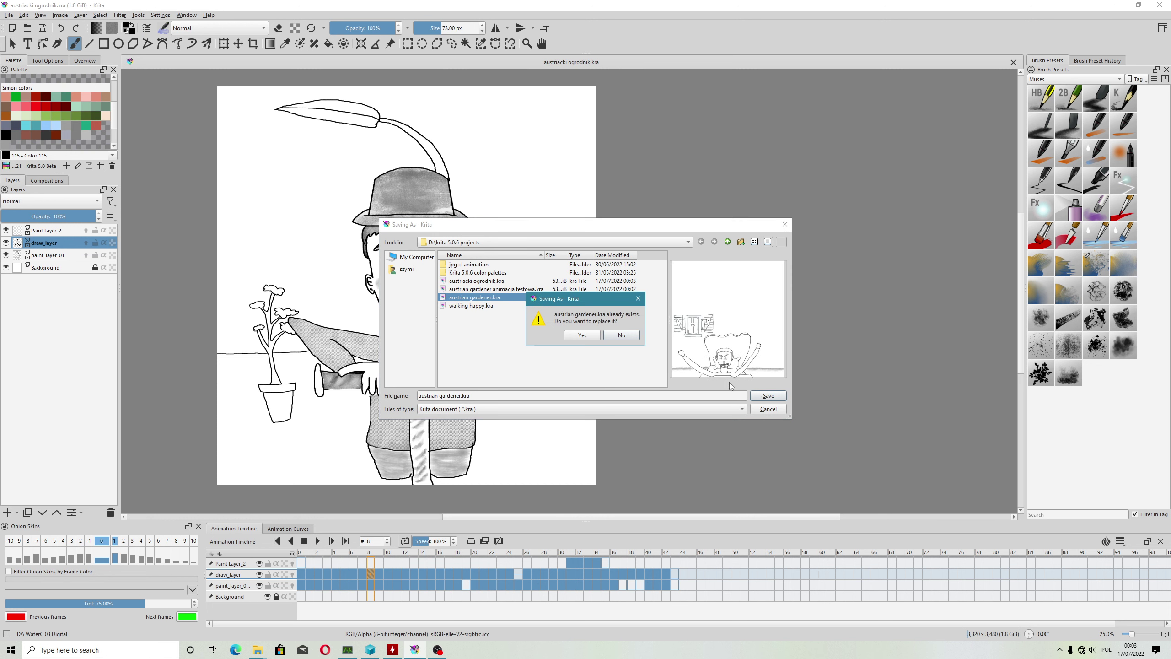
pyautogui.click(596, 343)
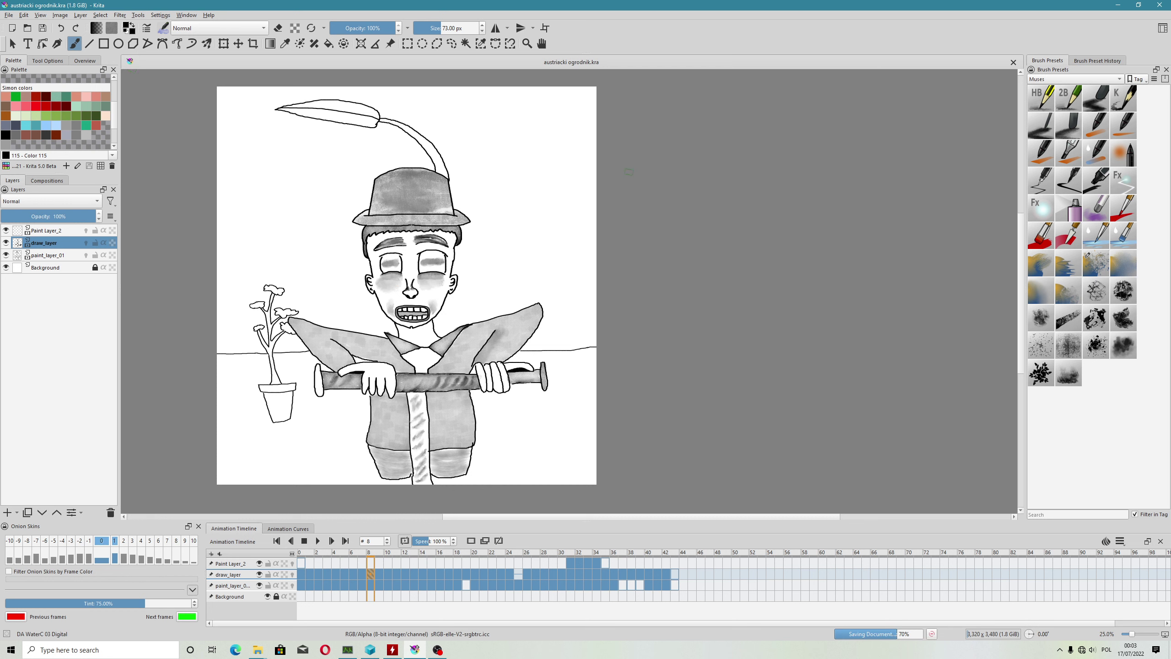
pyautogui.click(150, 30)
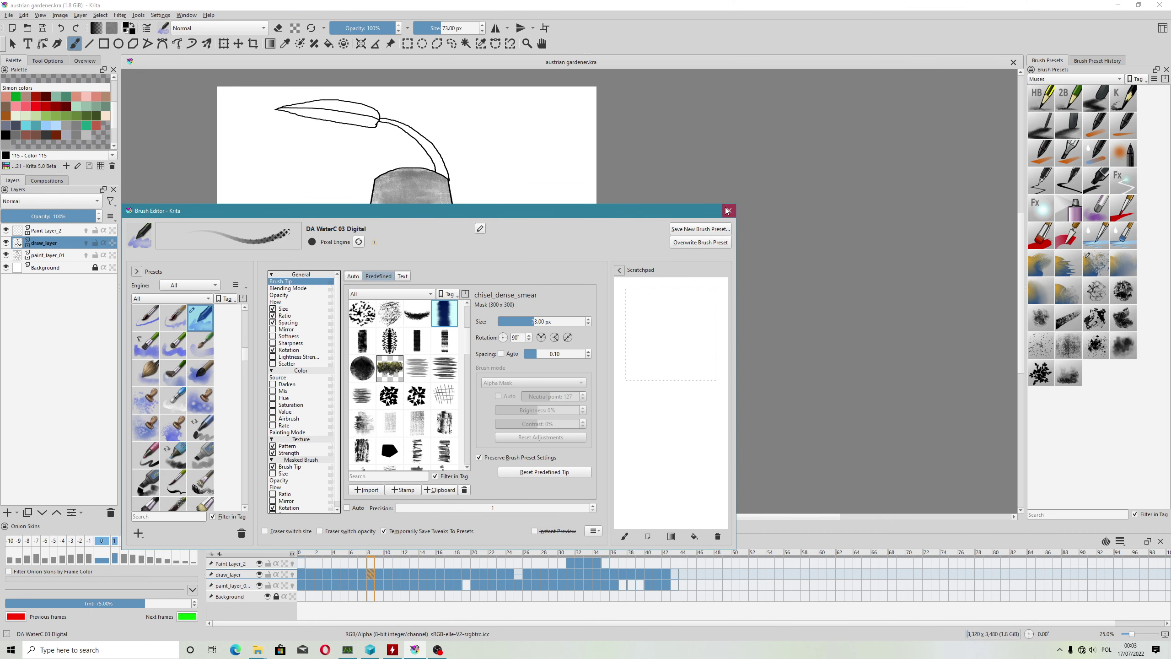
pyautogui.click(729, 210)
pyautogui.click(147, 29)
pyautogui.click(728, 210)
pyautogui.click(163, 29)
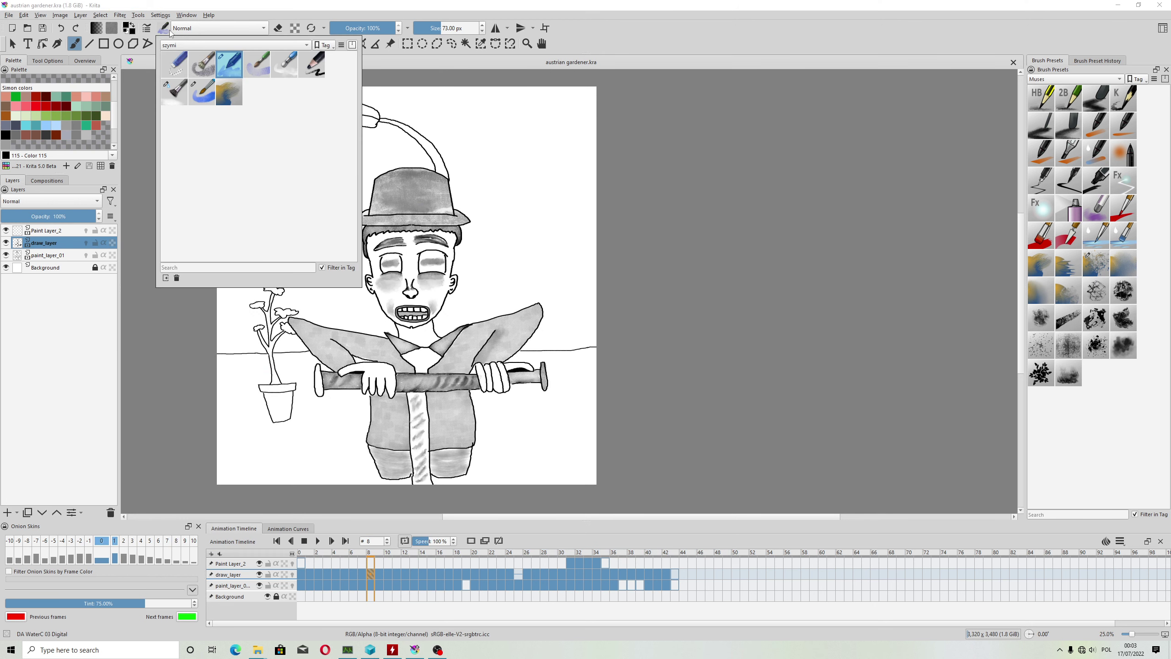
pyautogui.click(326, 46)
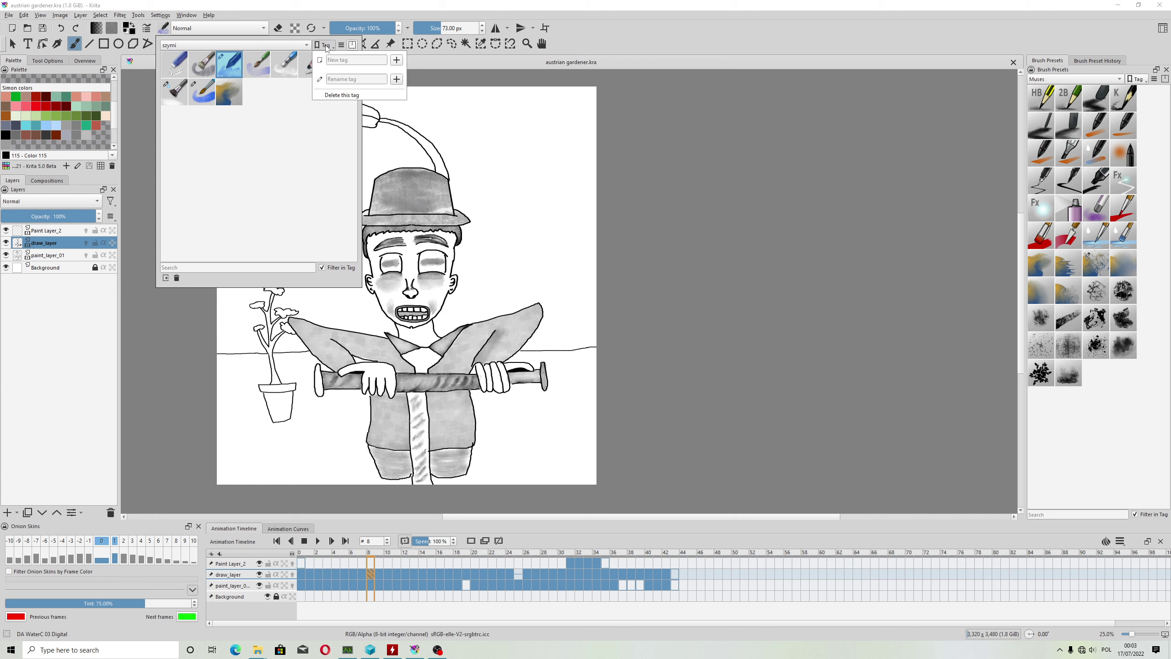
pyautogui.click(326, 46)
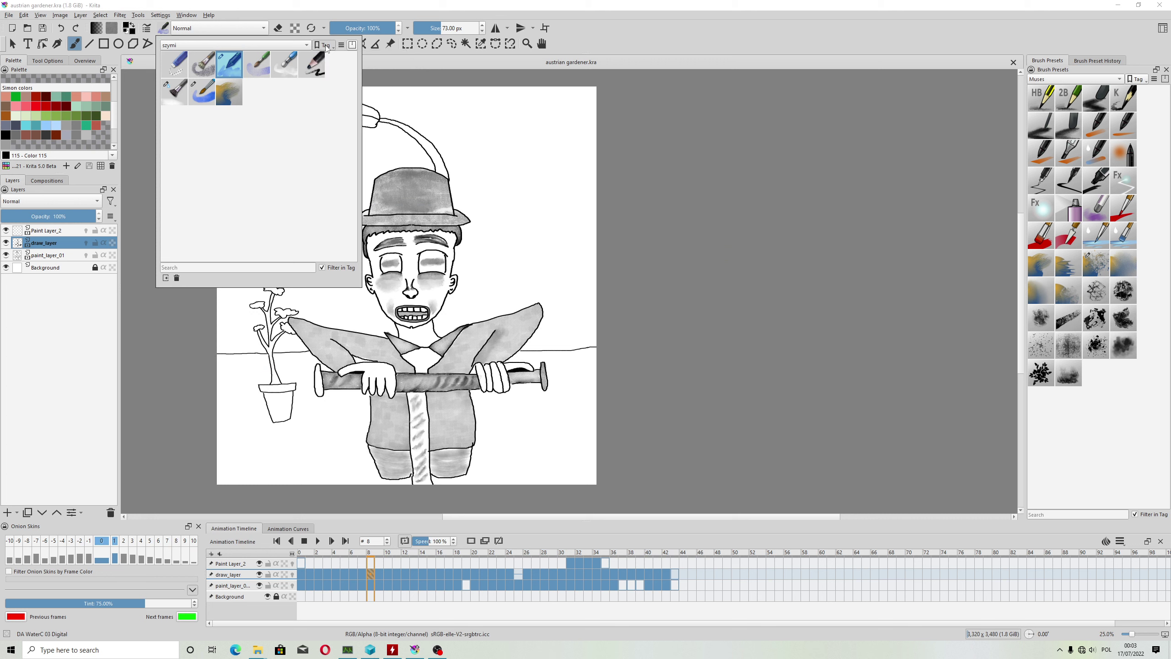
pyautogui.click(289, 40)
pyautogui.click(201, 48)
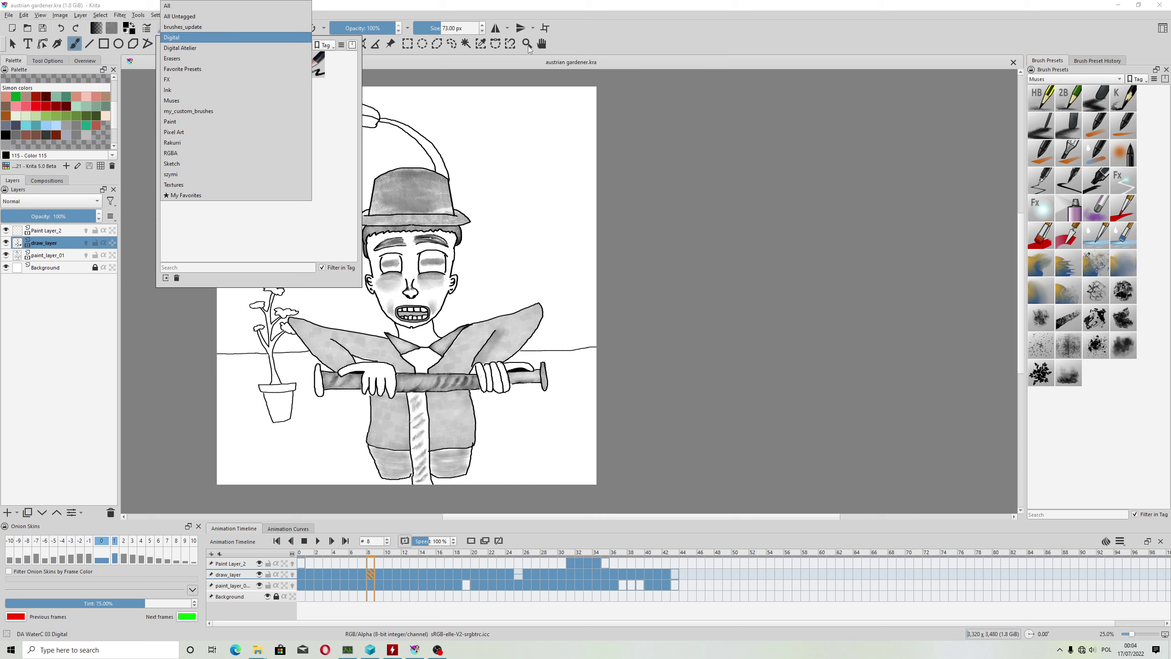
pyautogui.click(639, 44)
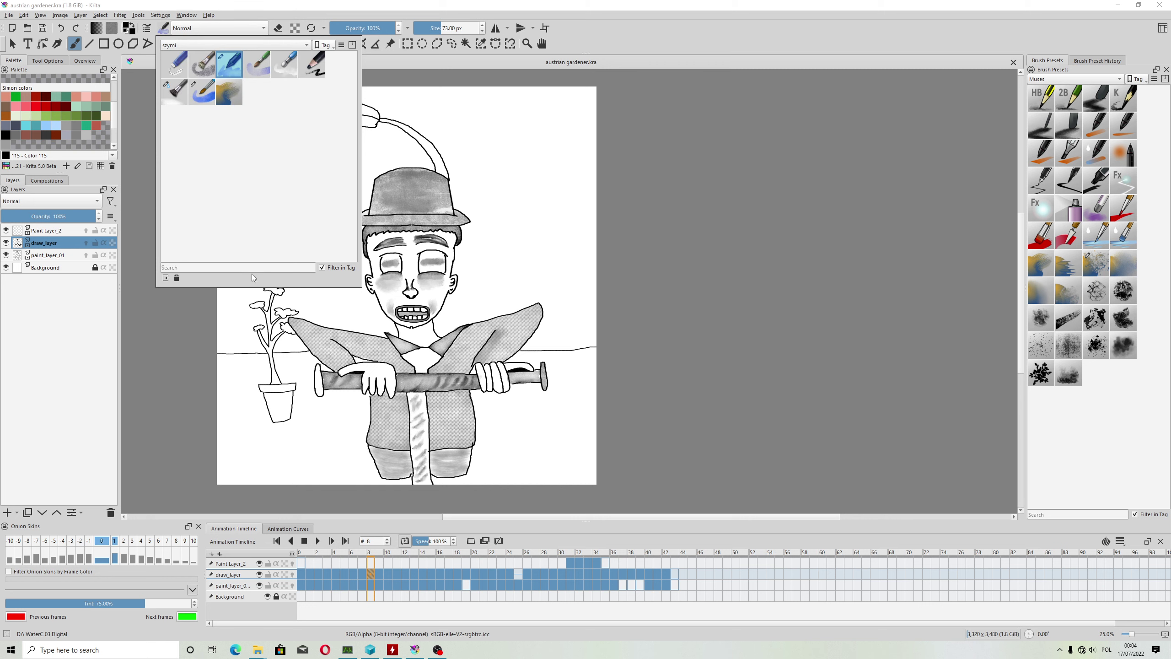
pyautogui.click(717, 58)
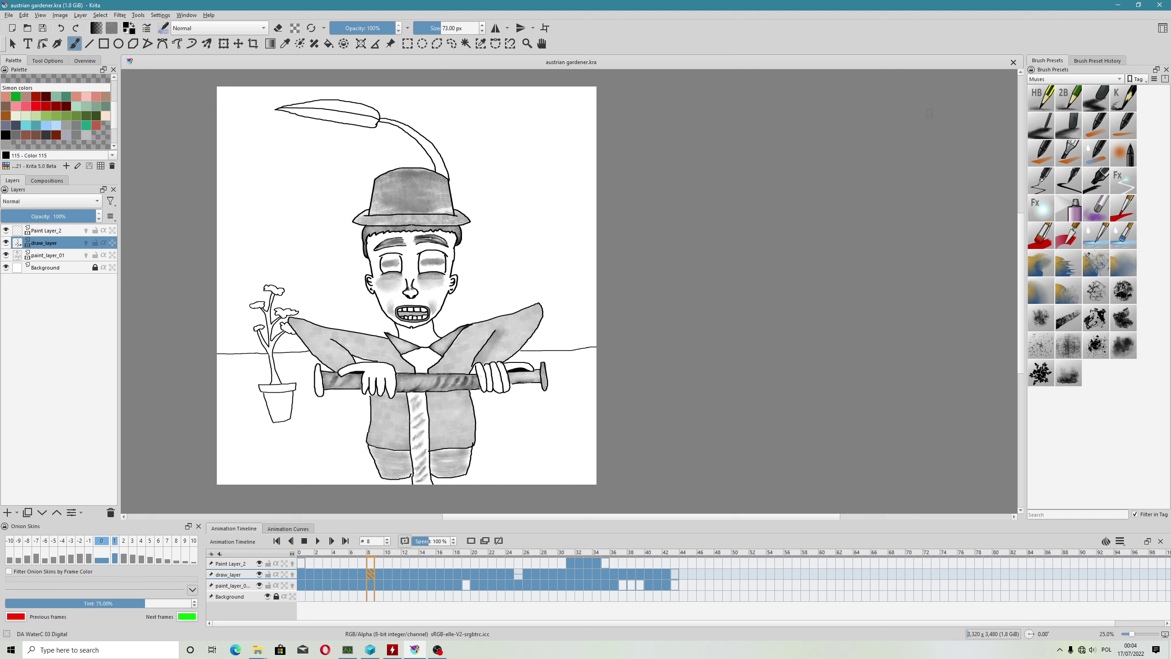
# Step: Filter the Brush Presets docker by tag, trying Ink first and then settling on szymi
pyautogui.click(1070, 80)
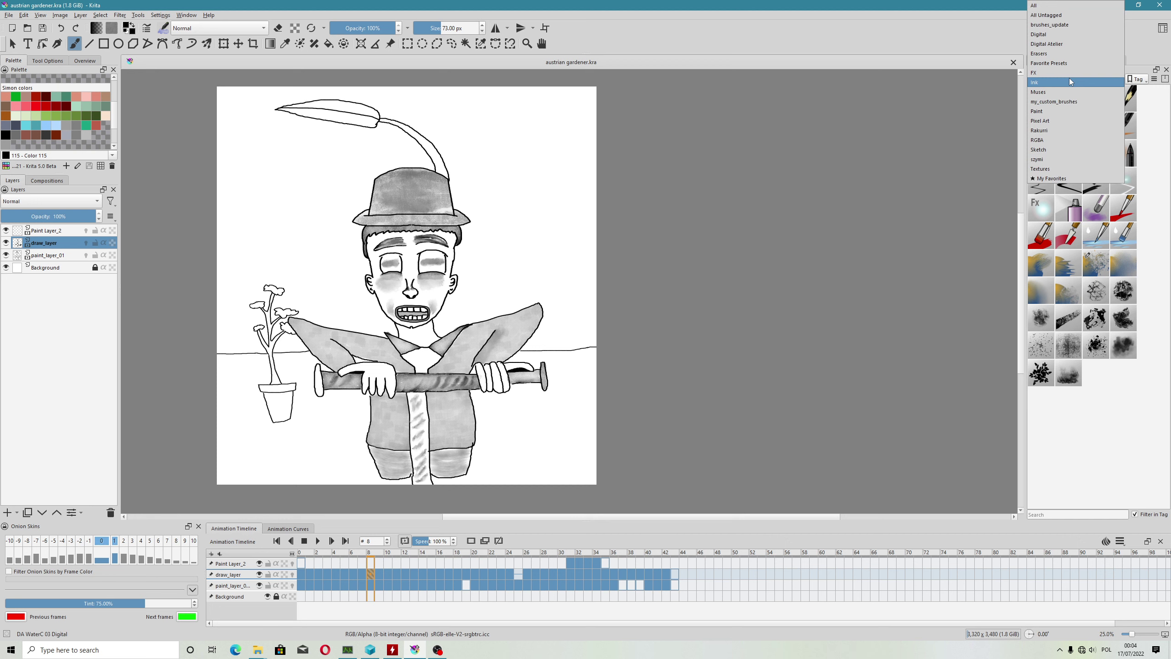
pyautogui.click(1070, 82)
pyautogui.click(1076, 81)
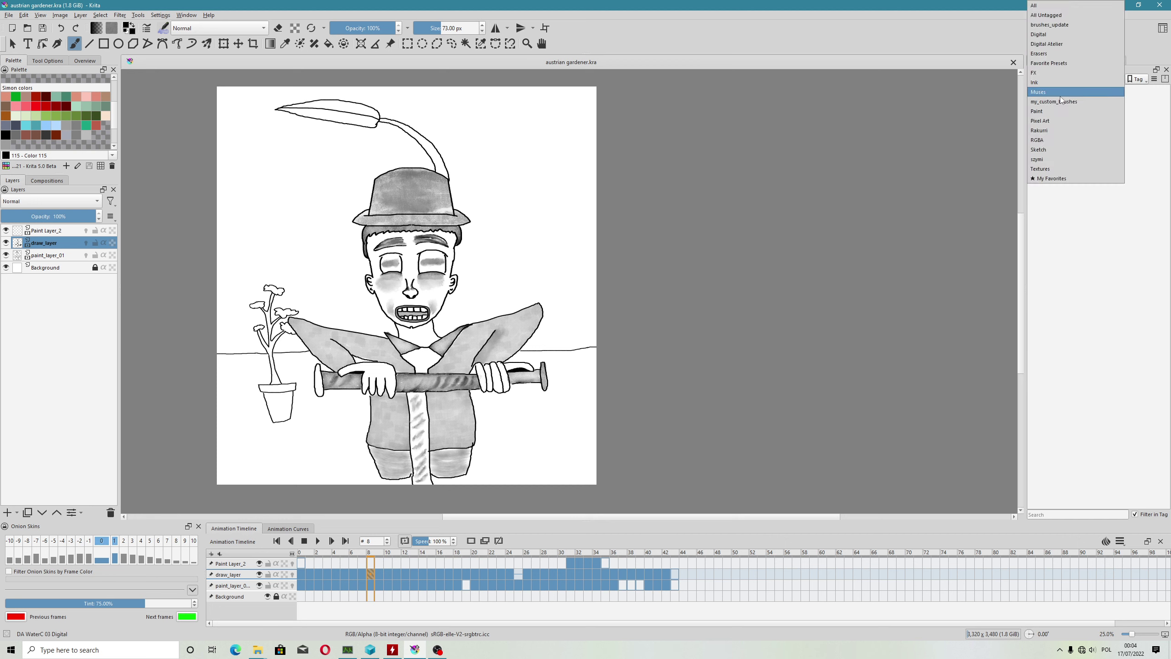
pyautogui.click(1047, 159)
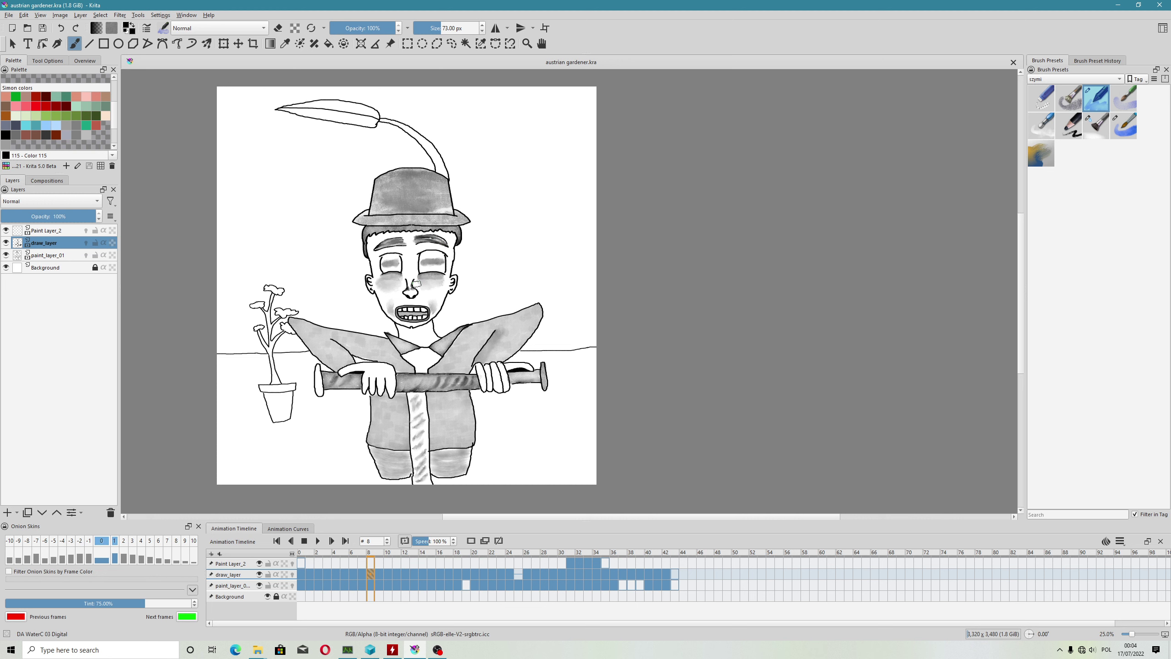
pyautogui.click(437, 649)
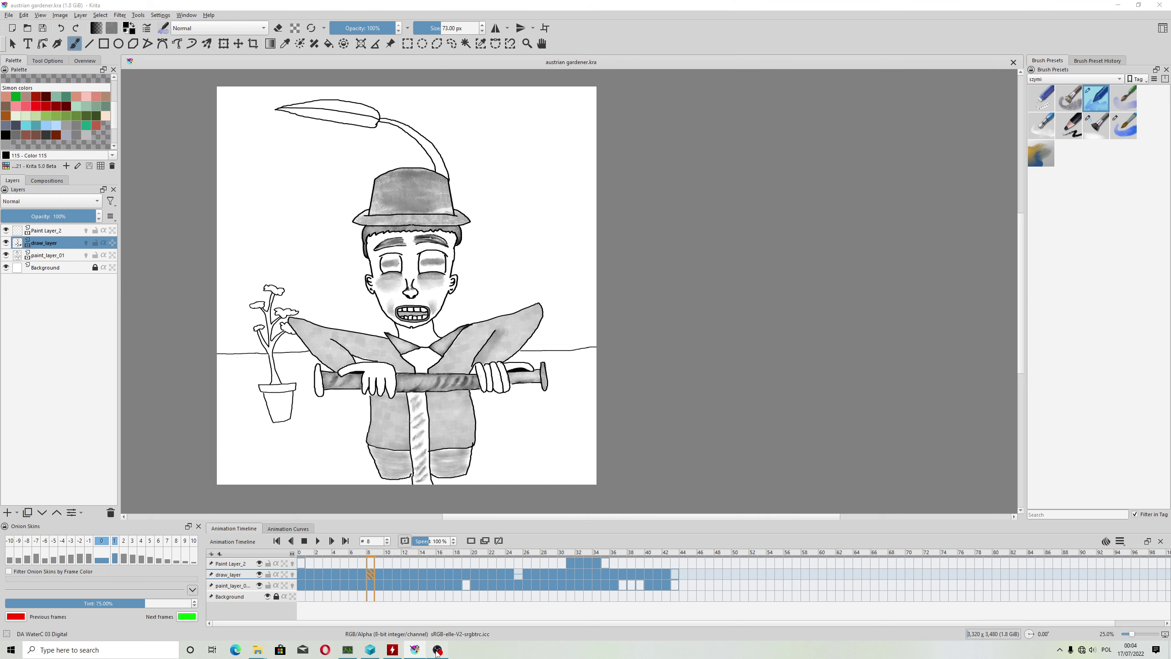